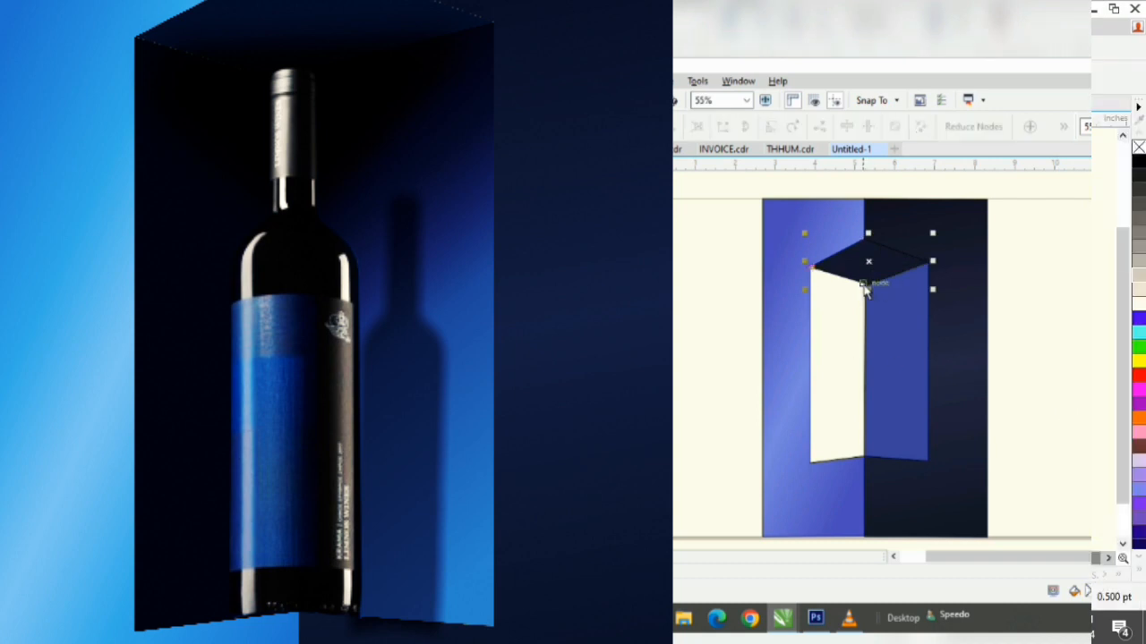
- Draw the niche's left inner wall as a closed four-sided shape and fill it black
left_click(867, 284)
left_click(864, 456)
left_click(811, 462)
left_click(811, 268)
left_click(868, 284)
left_click(1139, 162)
- Draw a closed triangular shadow shape across the upper part of both inner walls and fill it black
left_click(813, 269)
left_click(868, 318)
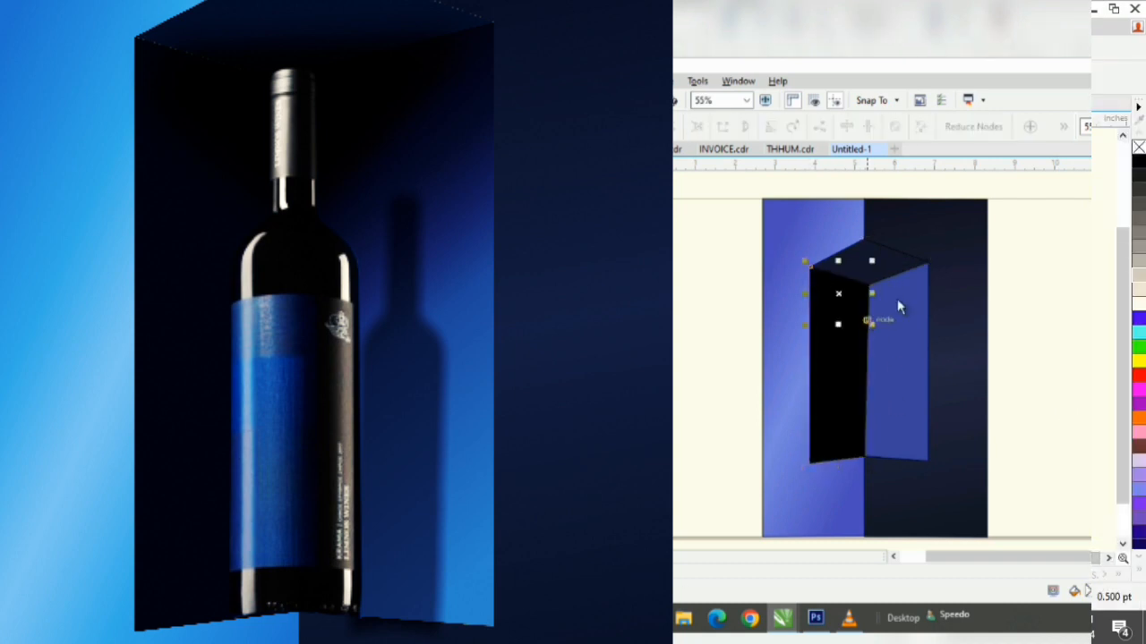
left_click(910, 269)
left_click(812, 268)
left_click(1140, 161)
- Blur the black triangular shape into a soft-edged bitmap shadow at the top of the niche
key("space")
left_click(594, 80)
key("Return")
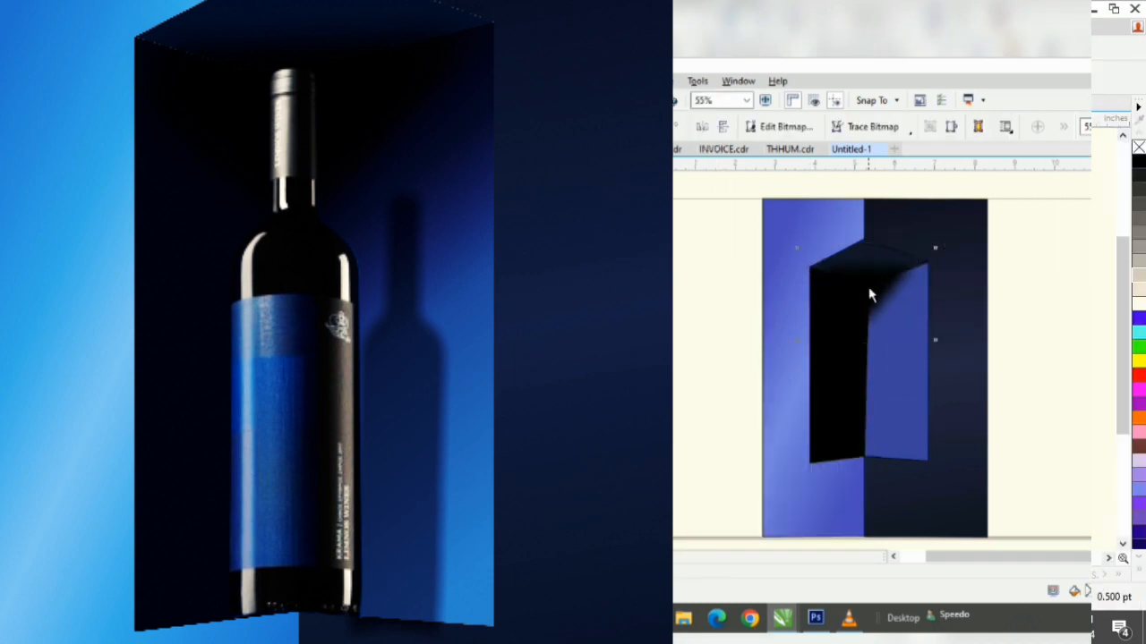
- Give the niche's right inner wall a fountain fill running from black at the top to dark blue below
left_click(898, 376)
double_click(1074, 592)
left_click(960, 286)
left_click_drag(1056, 262, 685, 137)
key("Return")
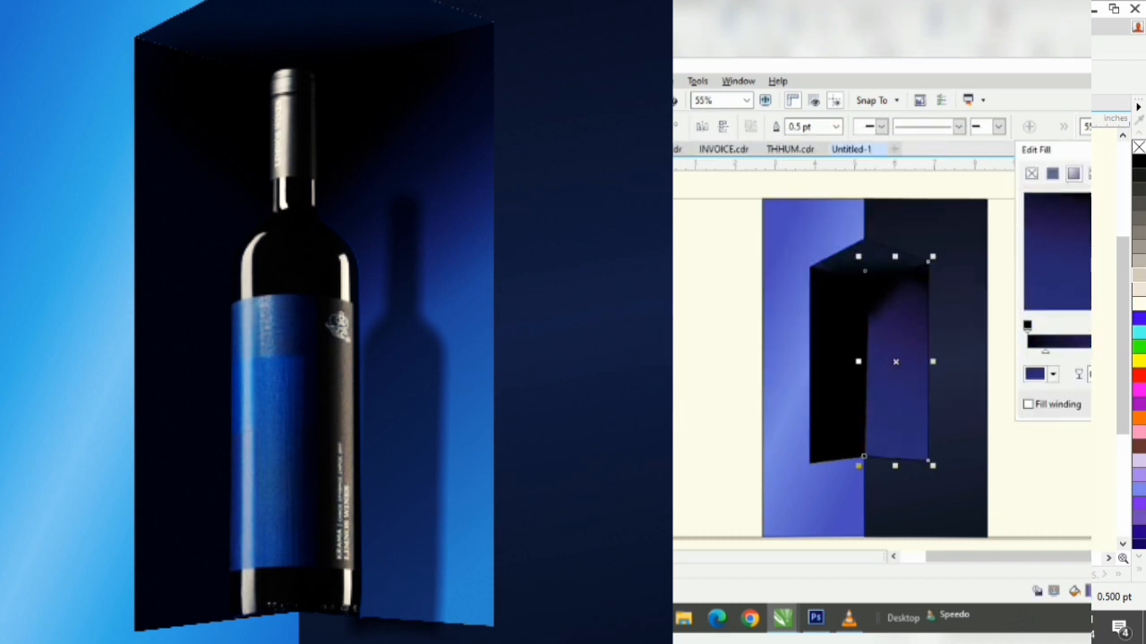
left_click_drag(1056, 151, 955, 67)
key("Return")
- Paste the copied object and position it inside the niche
key("ctrl+v")
left_click_drag(877, 349, 869, 349)
left_click(1040, 501)
key("F4")
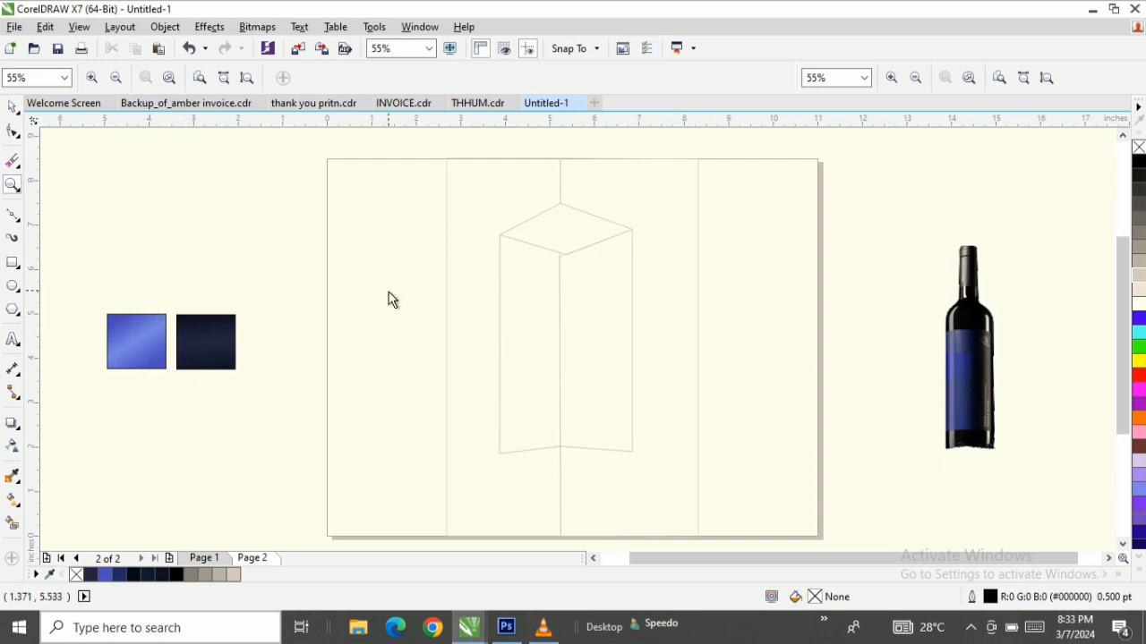
- Trace the right background panel with the Bézier tool as a closed outline following the page guides and the niche's right edges
left_click(5, 216)
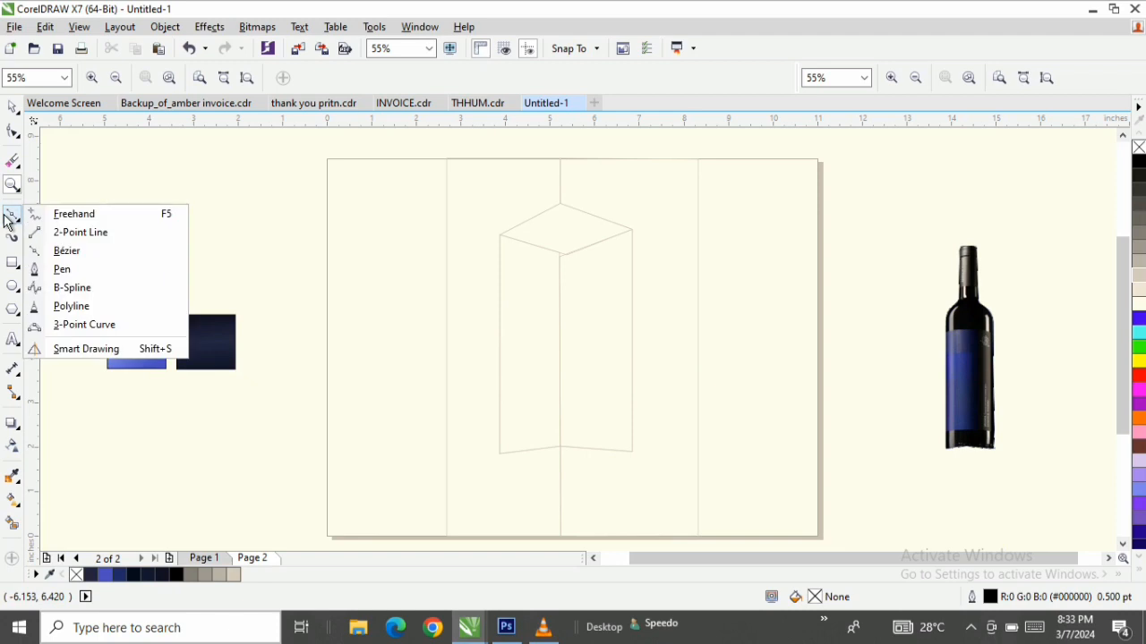
left_click(87, 251)
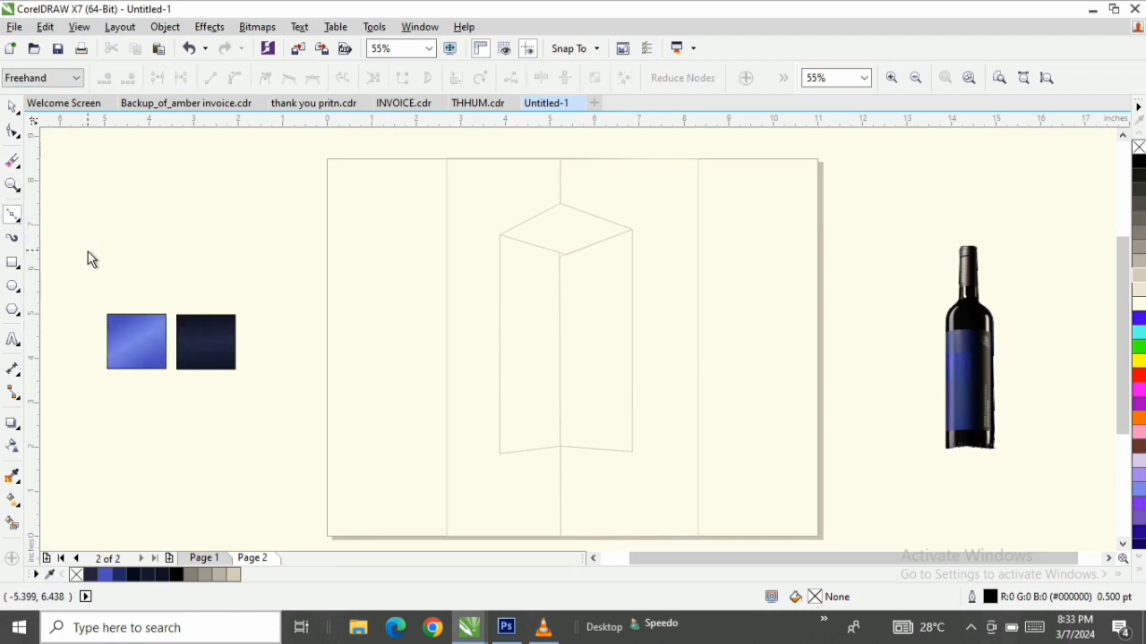
left_click(560, 165)
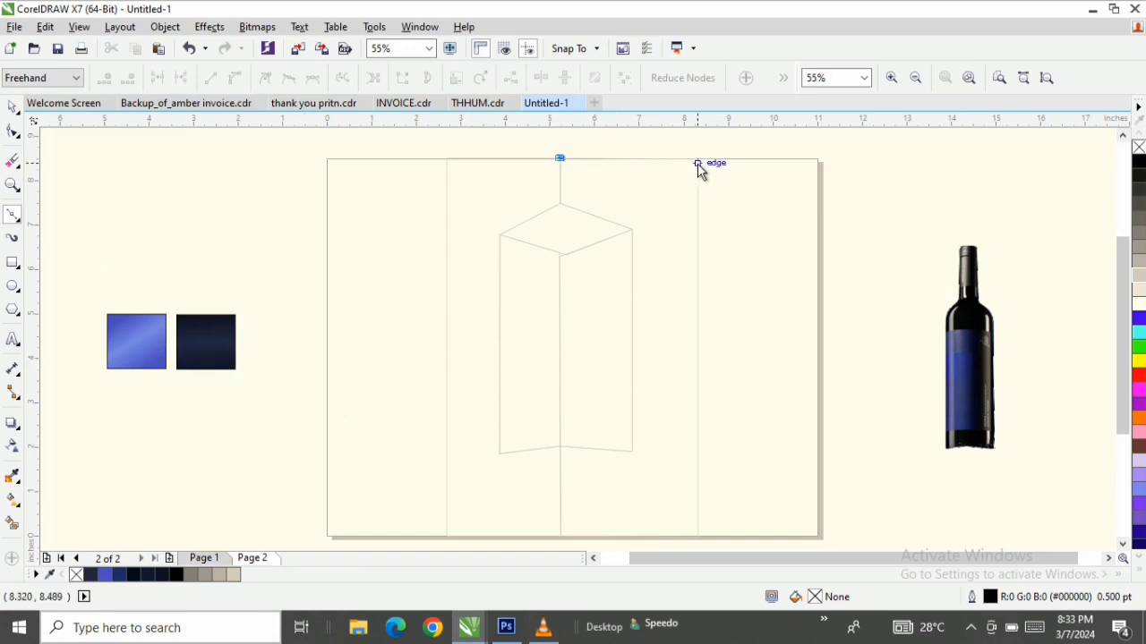
left_click(698, 158)
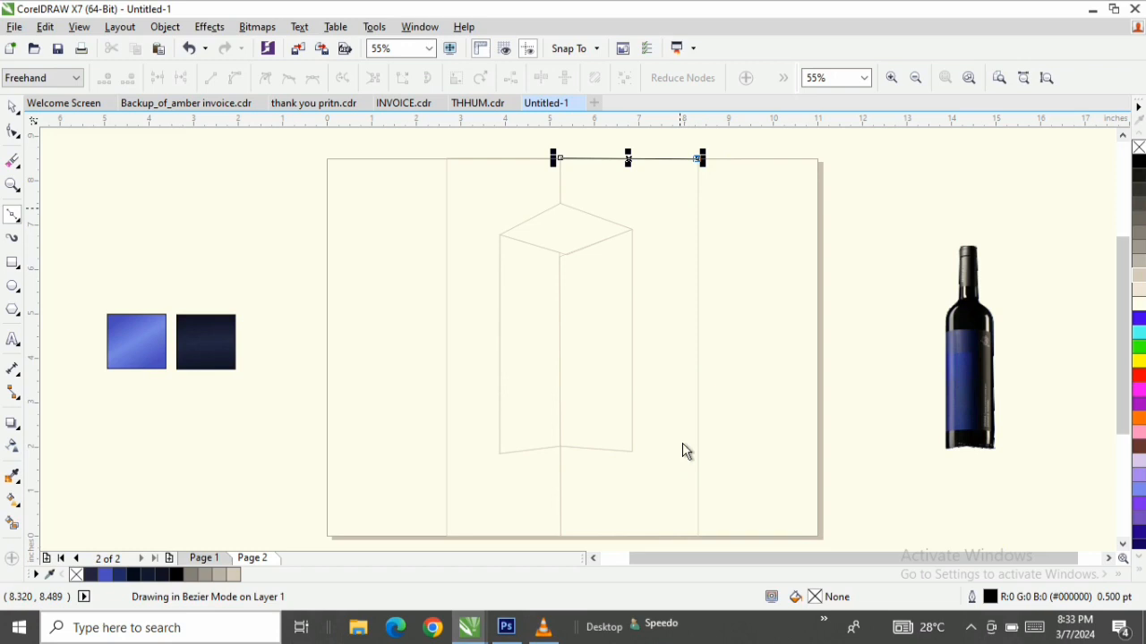
left_click(698, 539)
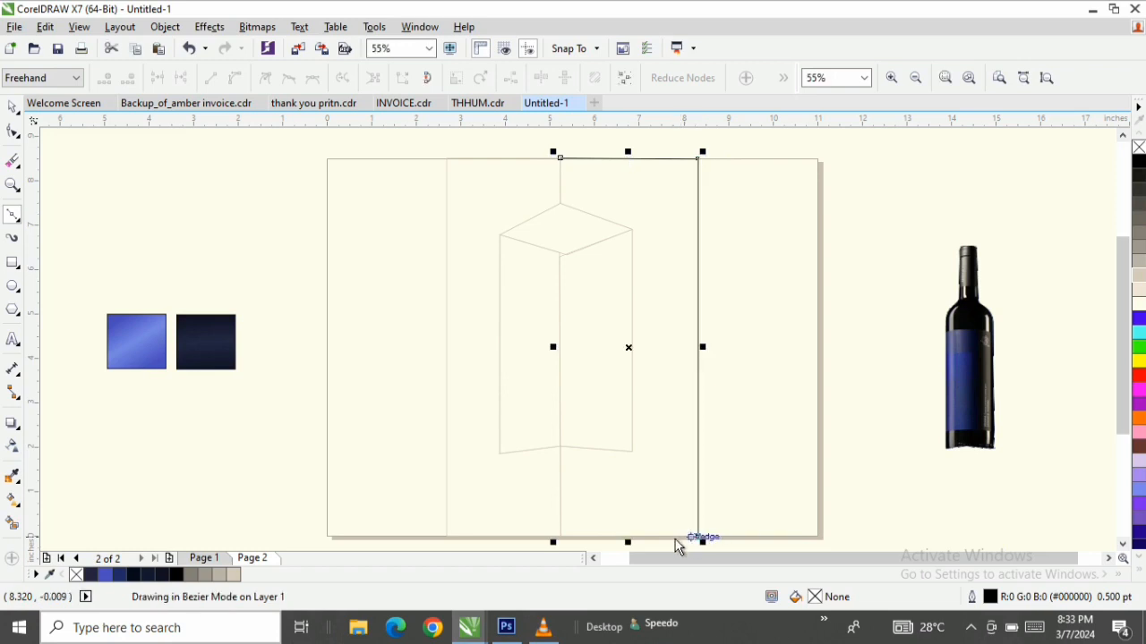
left_click(560, 540)
left_click(560, 448)
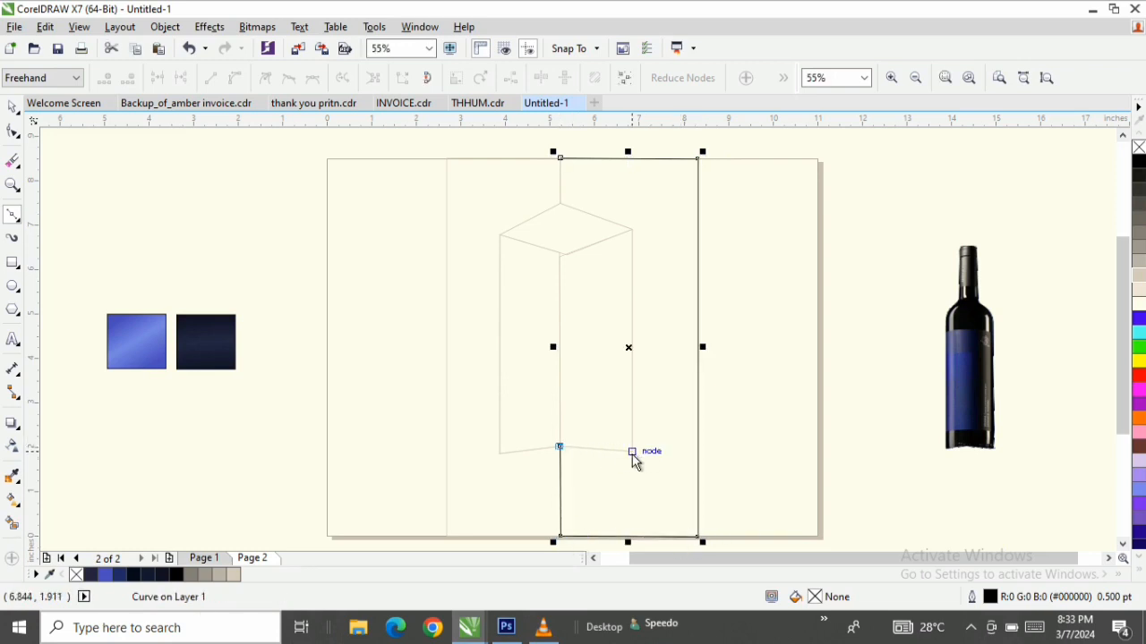
left_click(631, 452)
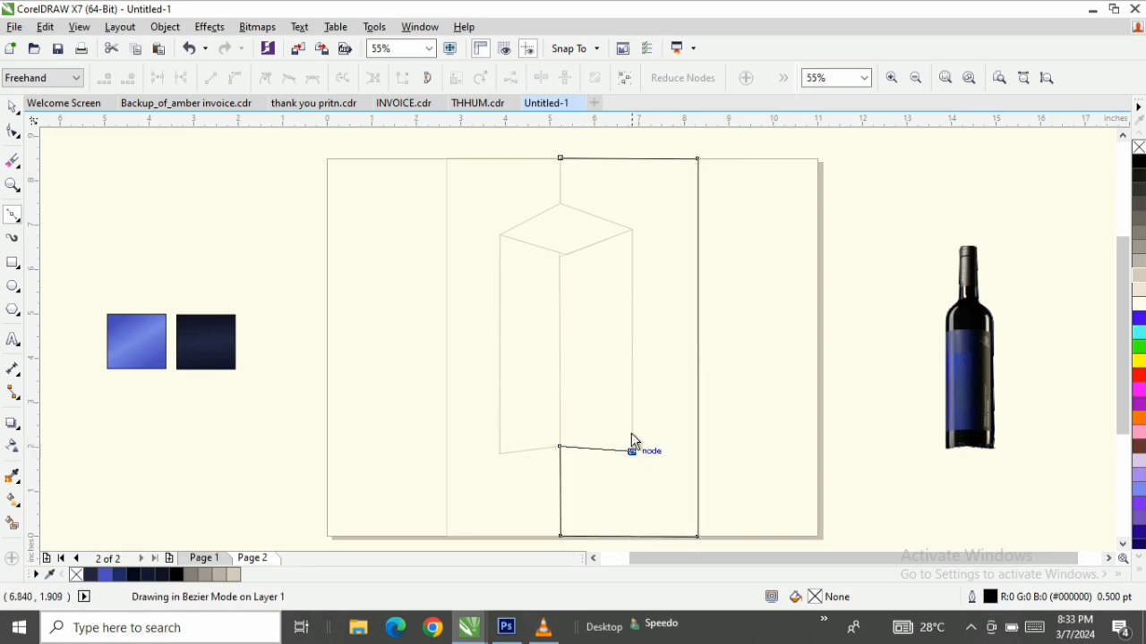
left_click(628, 231)
left_click(559, 203)
left_click(559, 158)
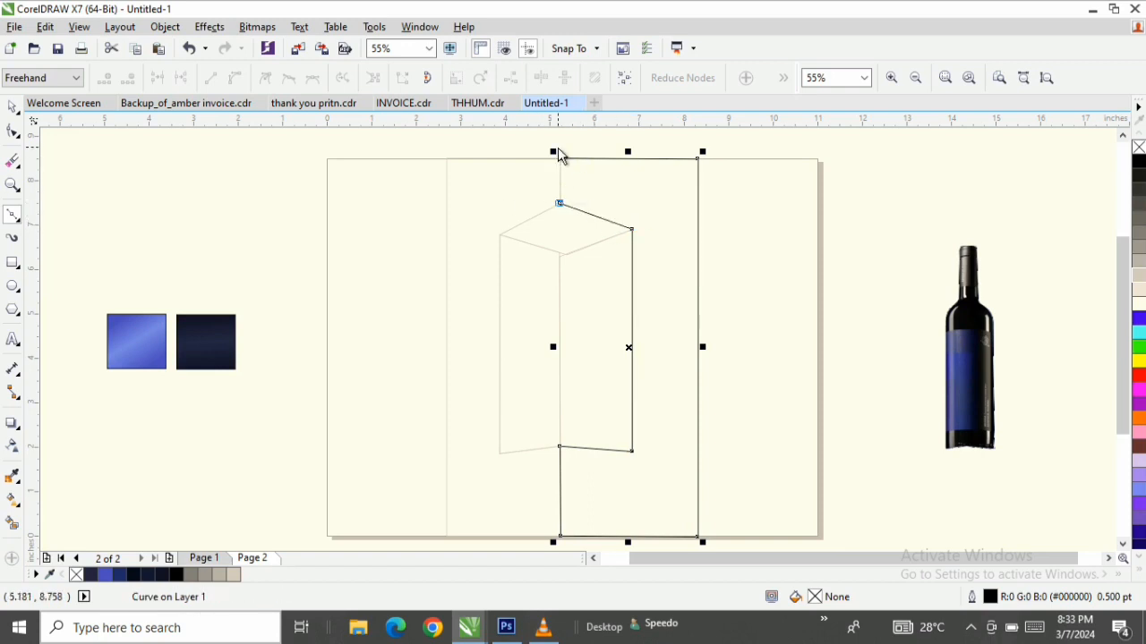
key("space")
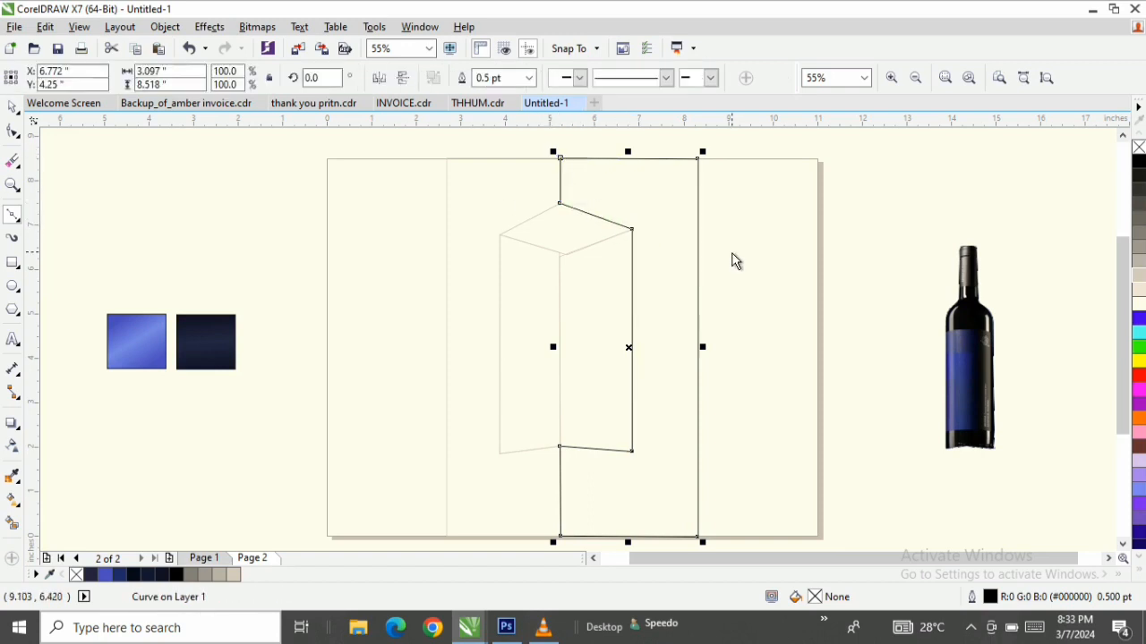
key("Escape")
- Examine the right panel's corner nodes up close along the niche's lower edge
key("F10")
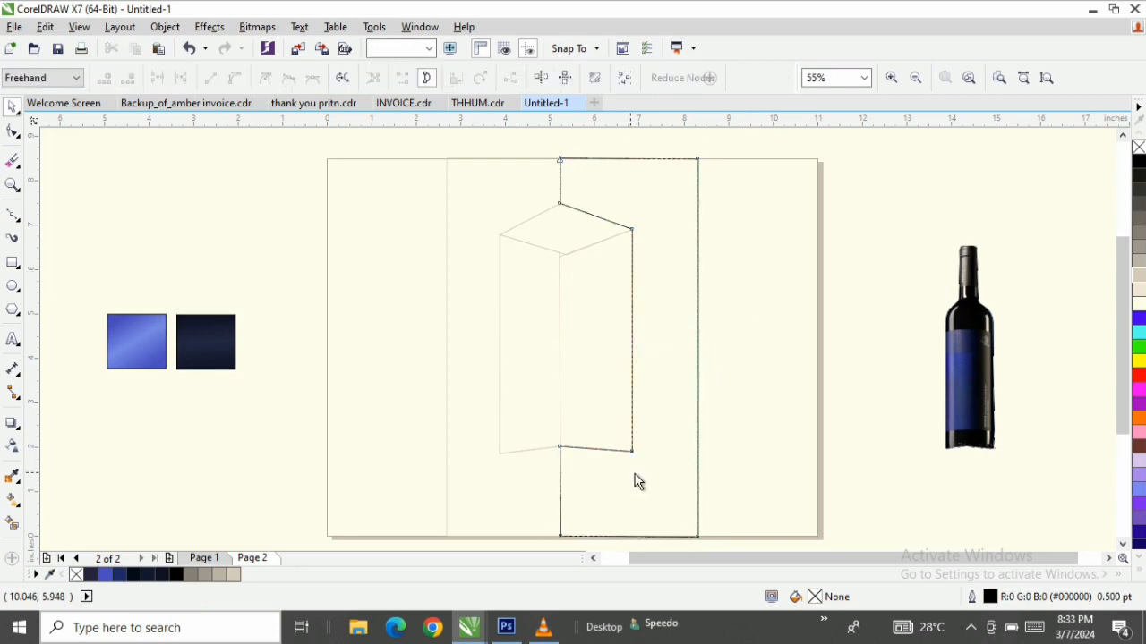
left_click(637, 482)
key("z")
left_click_drag(716, 428, 402, 522)
key("space")
key("F10")
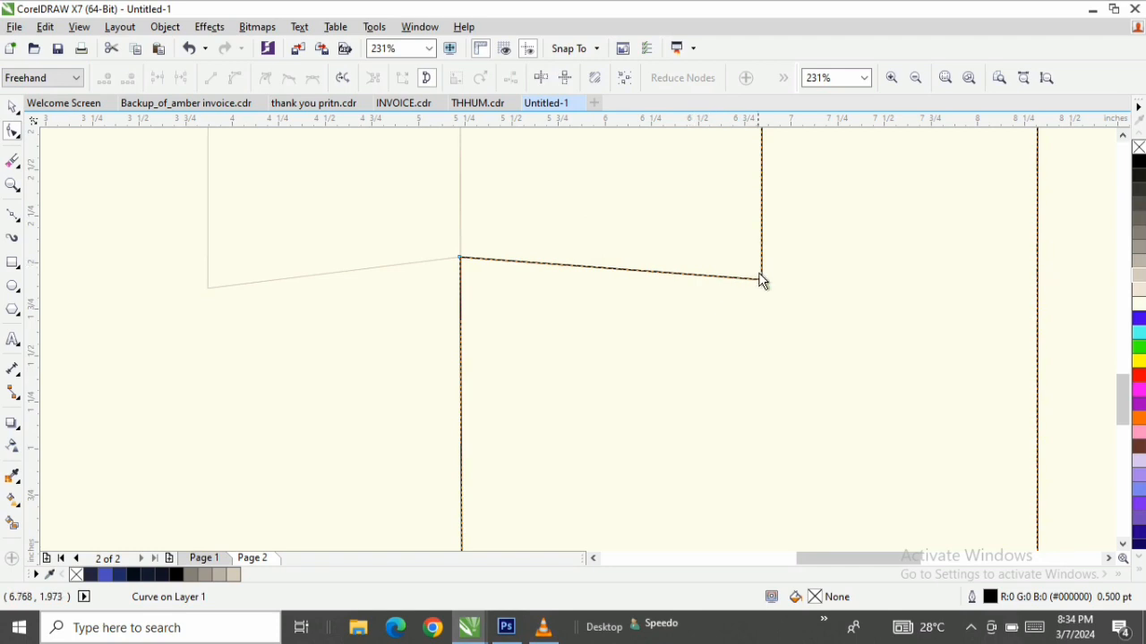
key("z")
left_click_drag(785, 256, 692, 315)
key("F3")
key("F3")
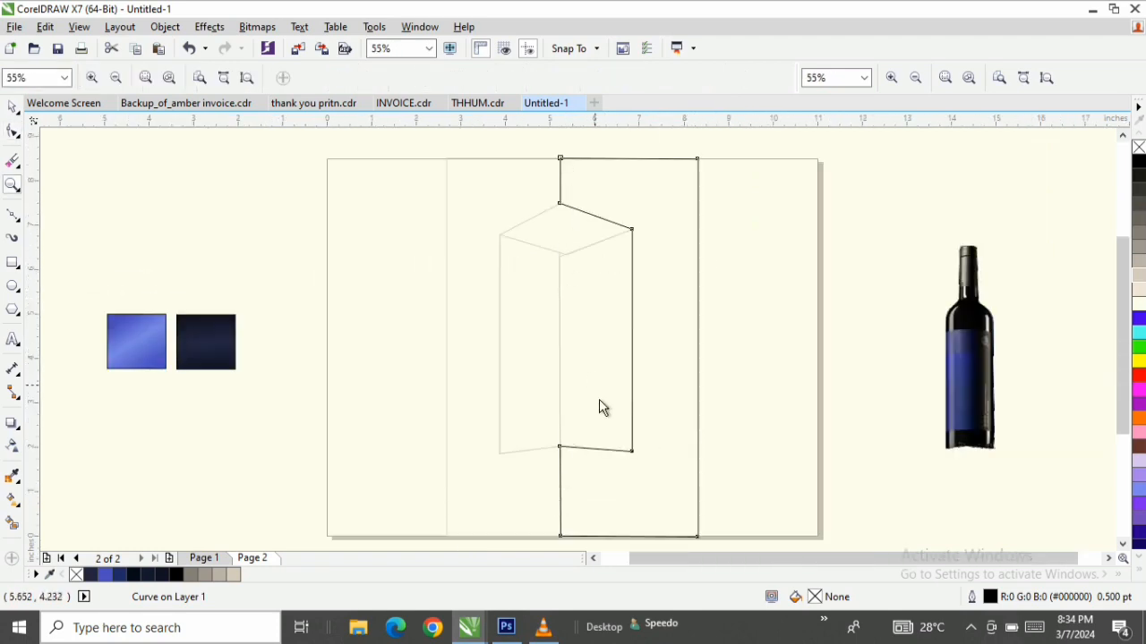
key("space")
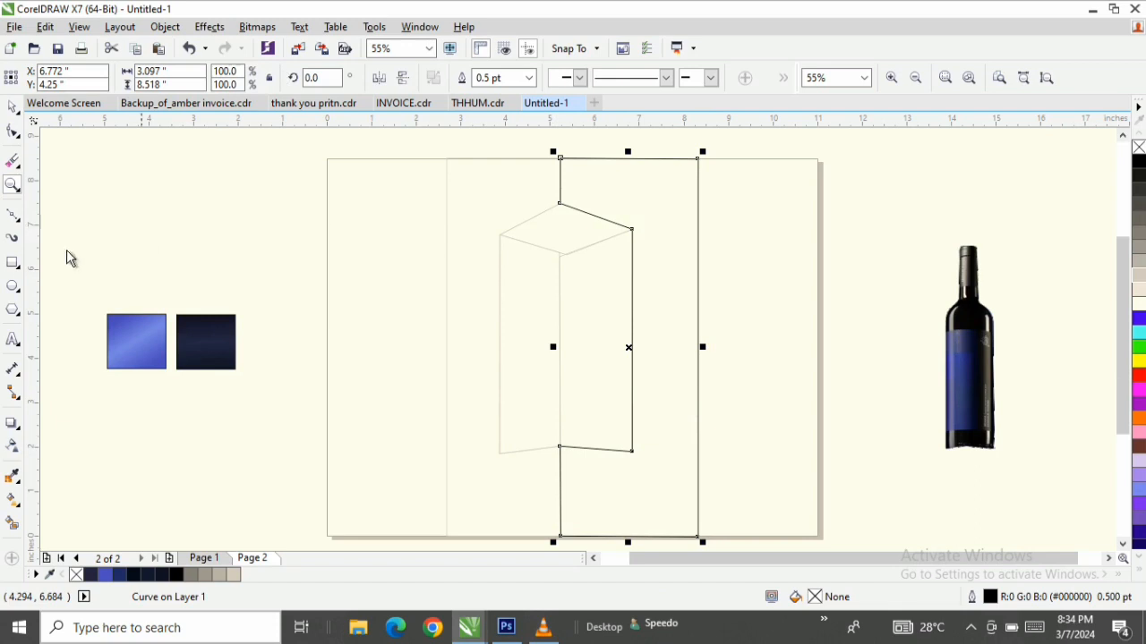
- Trace the left background panel with the Bézier tool as a closed outline following the guides and the niche's left edges
left_click(11, 219)
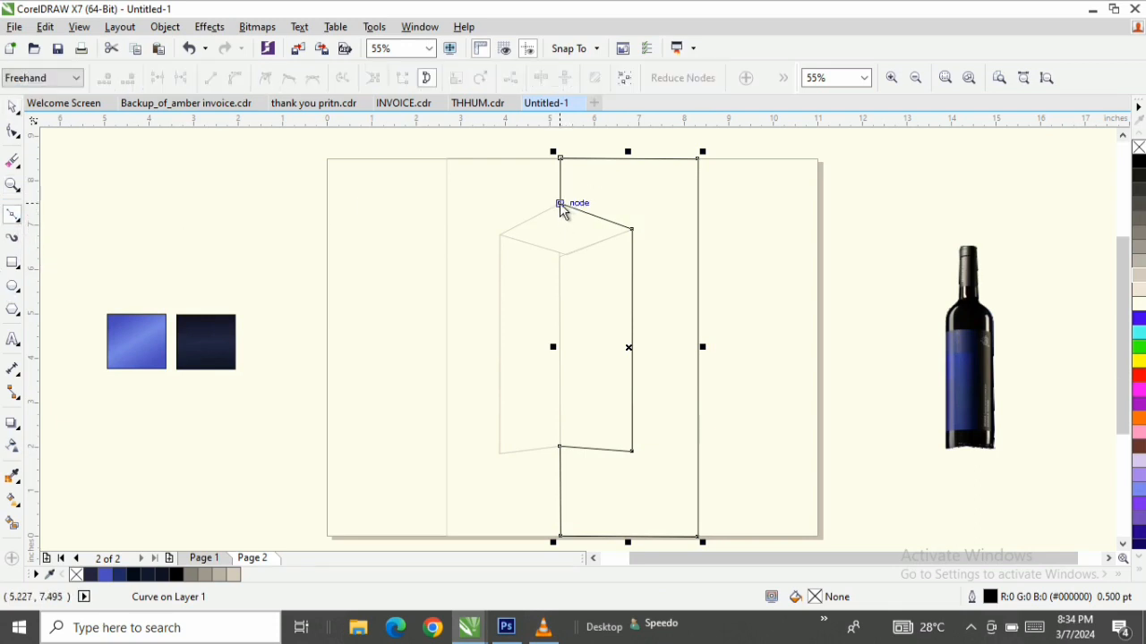
left_click(560, 205)
left_click(559, 153)
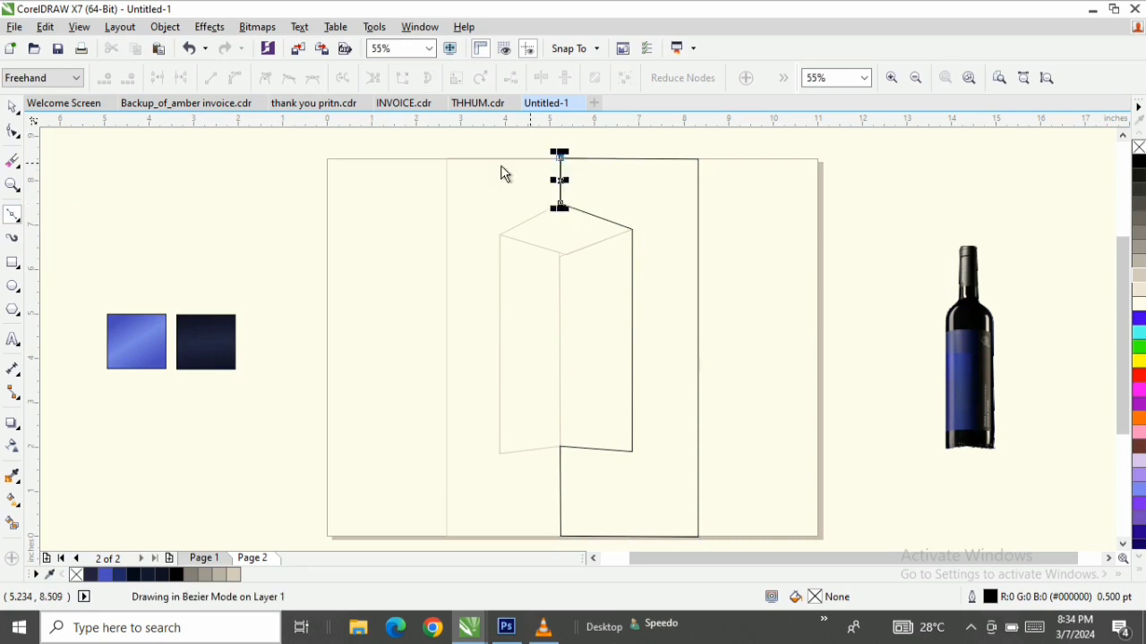
left_click(448, 165)
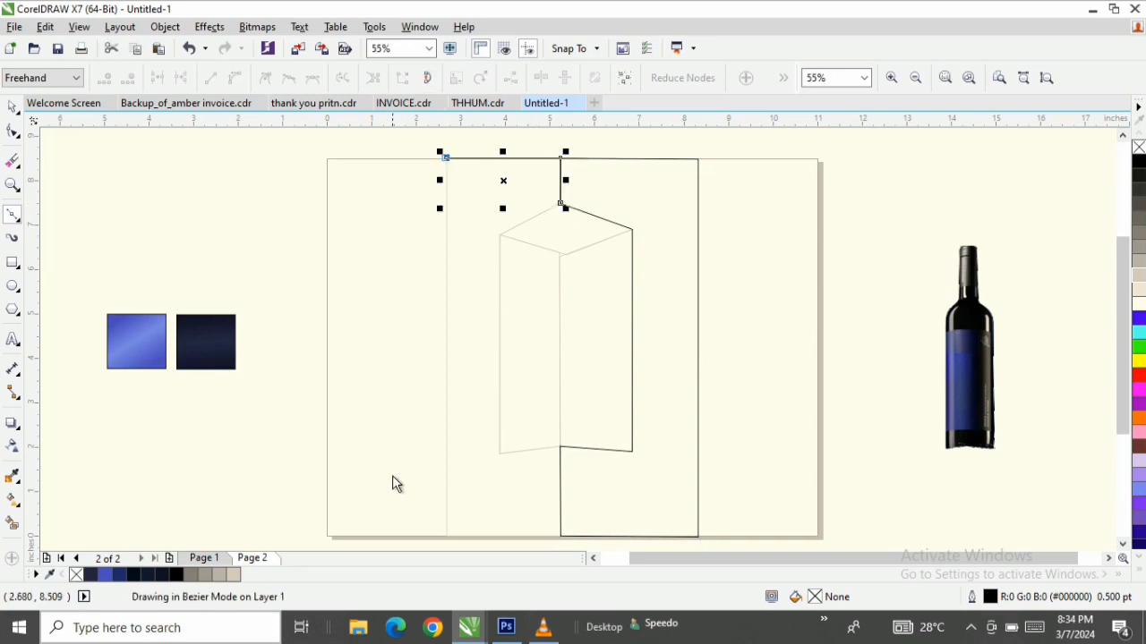
left_click(448, 541)
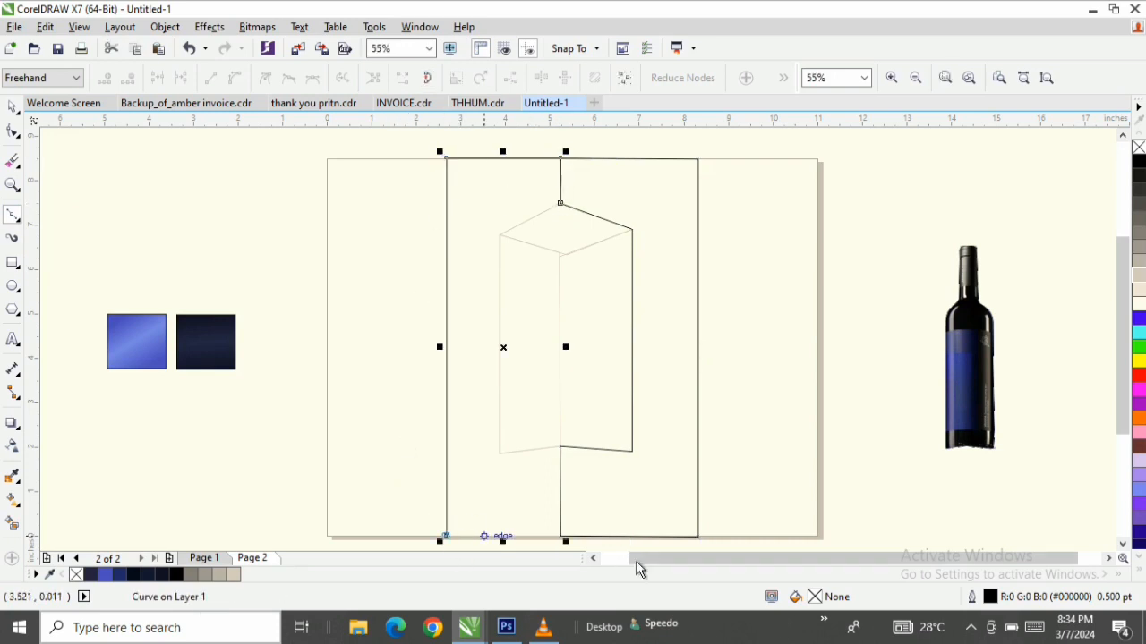
left_click(561, 538)
left_click(562, 447)
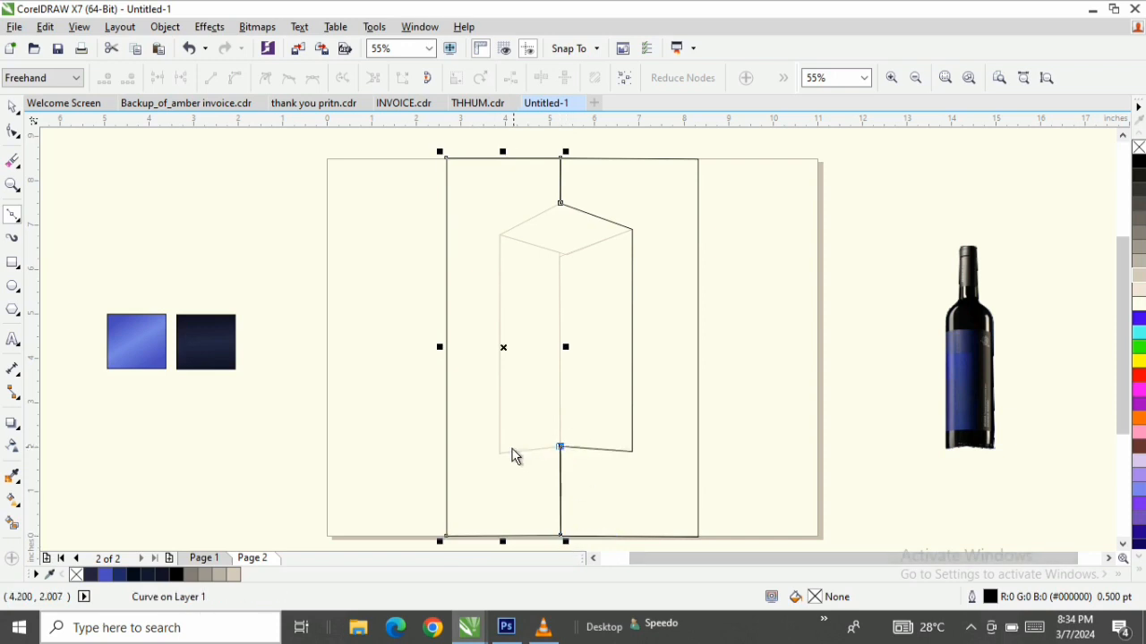
left_click(498, 454)
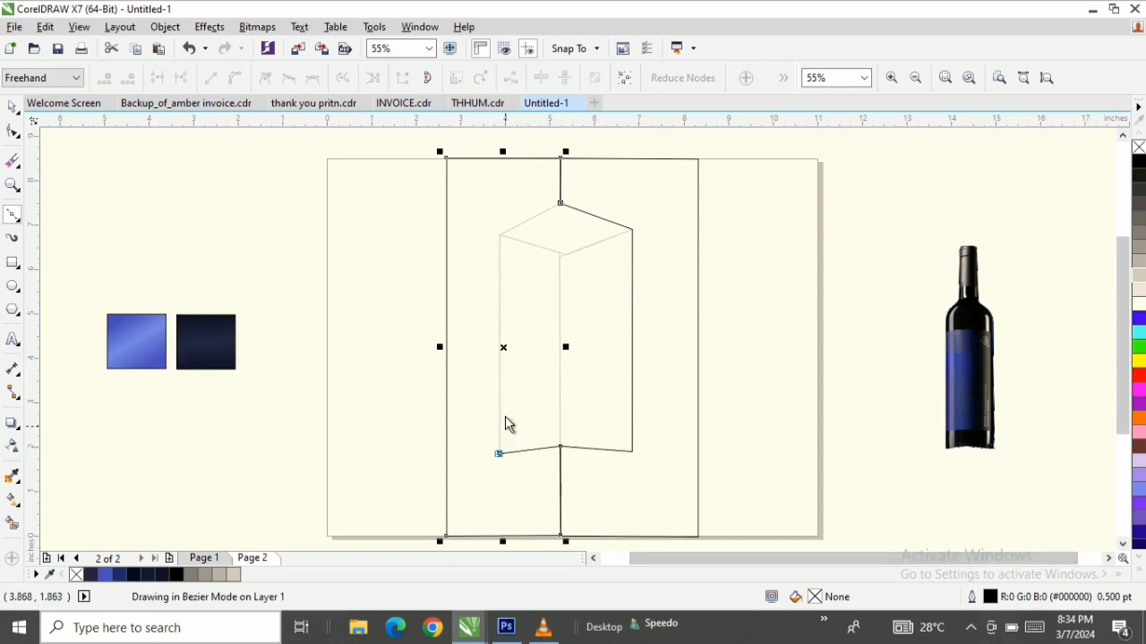
left_click(498, 235)
left_click(561, 203)
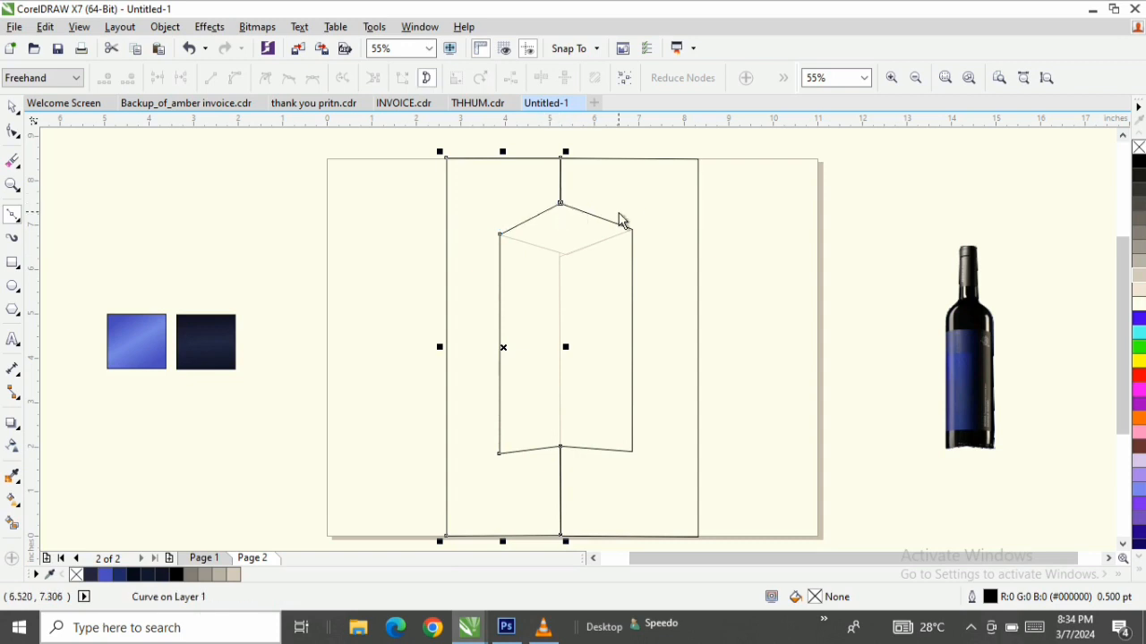
key("space")
left_click(891, 290)
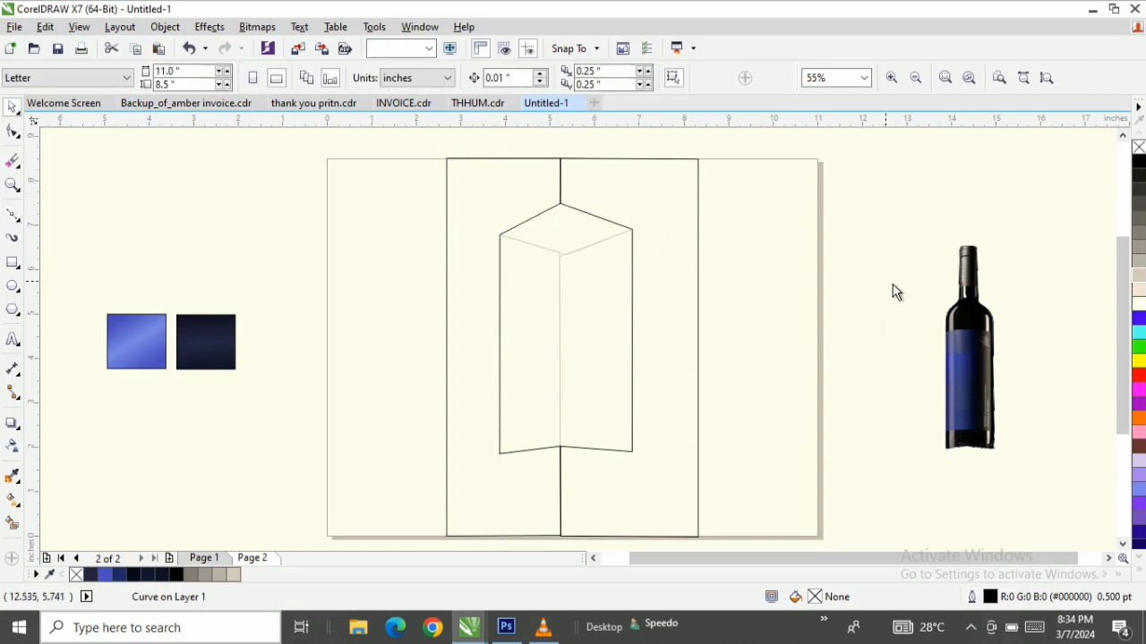
left_click(492, 199)
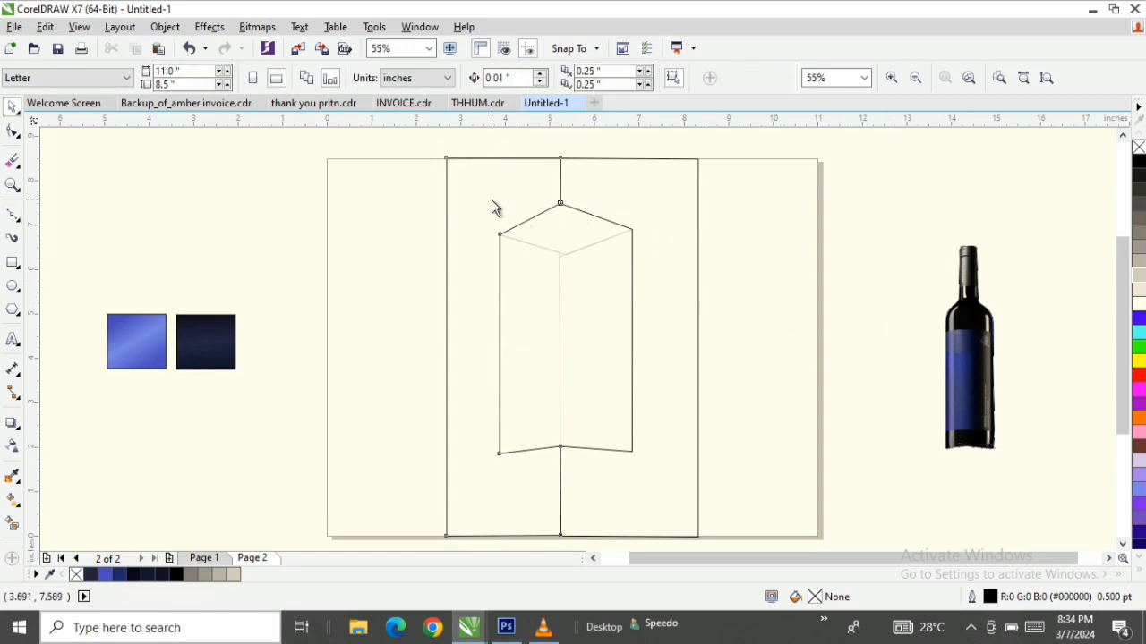
key("z")
left_click_drag(461, 195, 553, 262)
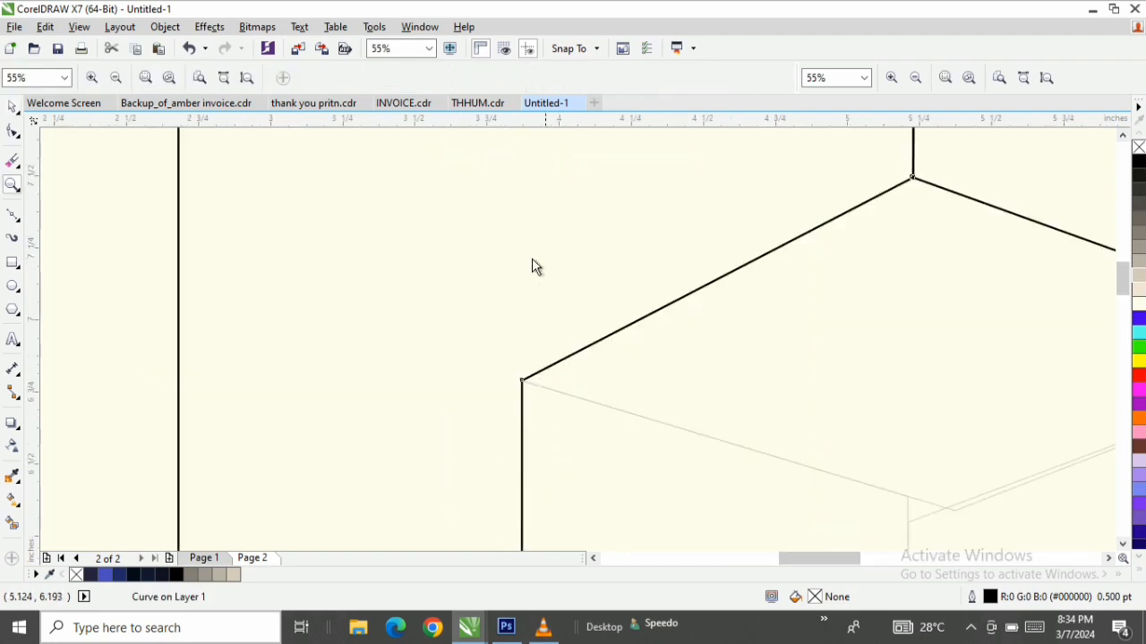
key("F3")
key("space")
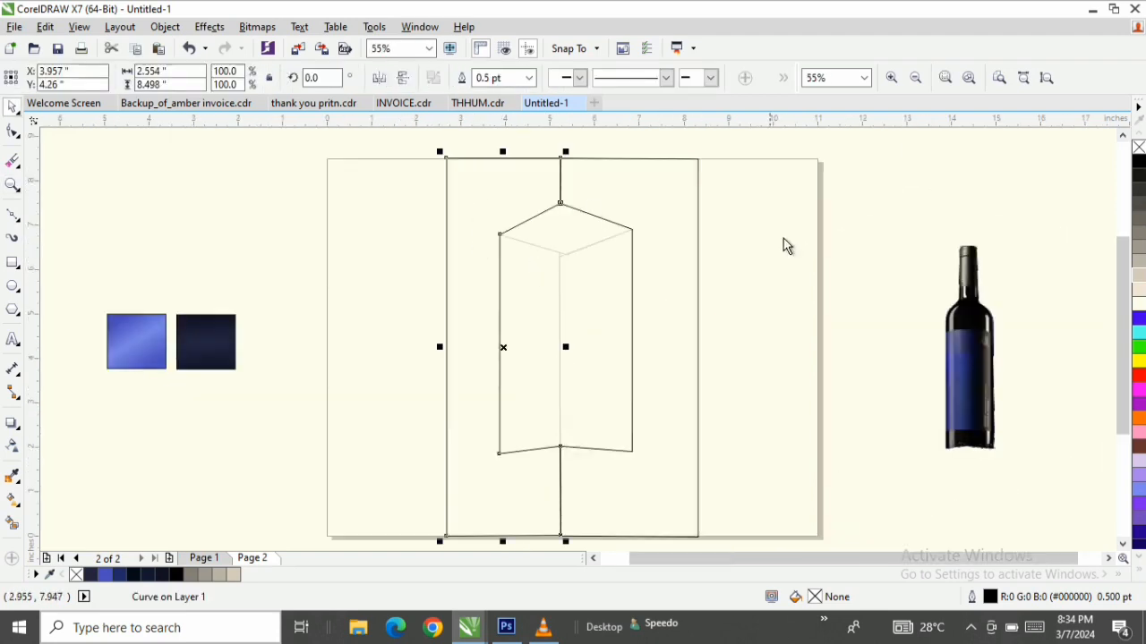
left_click(862, 219)
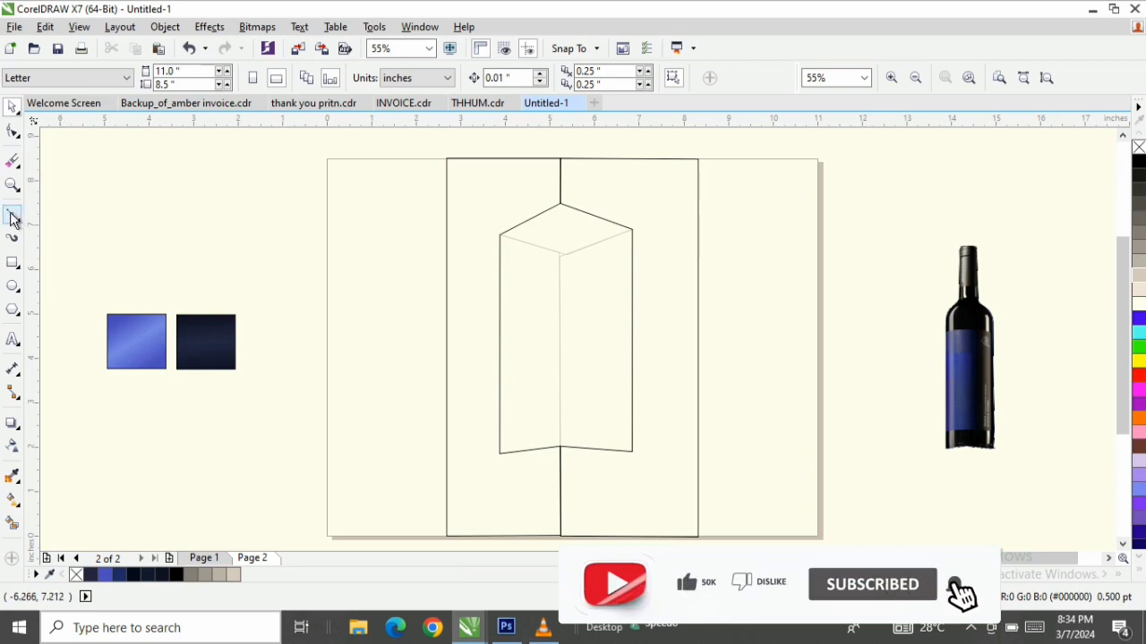
- Copy the dark navy swatch's fountain fill onto the right panel and the blue swatch's fountain fill onto the left panel
left_click(675, 346)
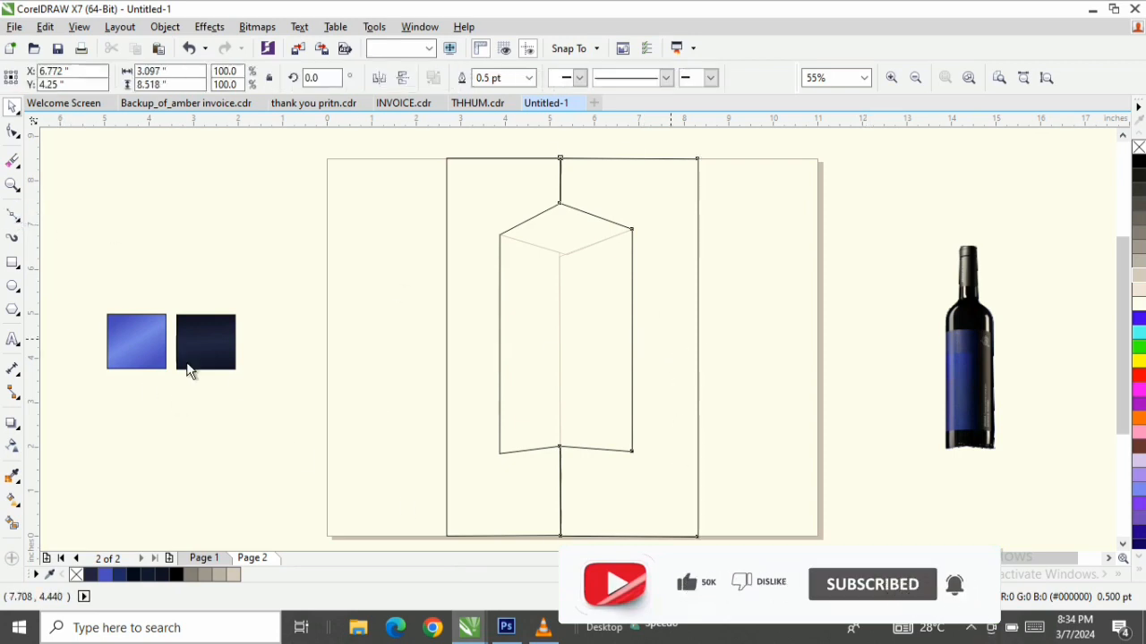
left_click(185, 358)
left_click(135, 339)
left_click(197, 345)
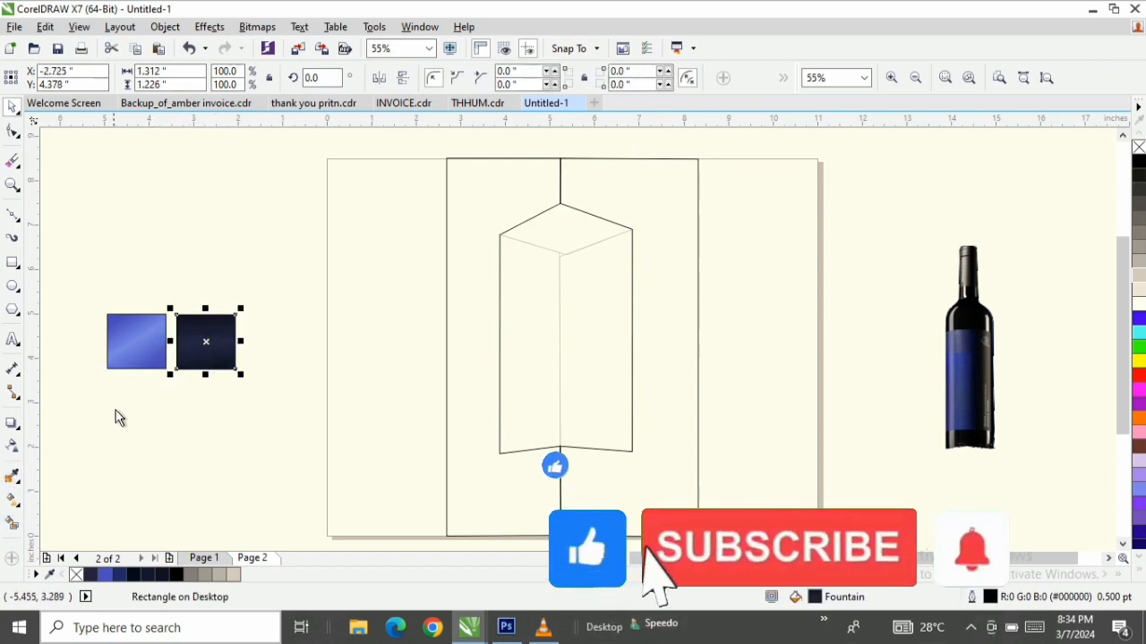
left_click_drag(209, 347, 672, 245)
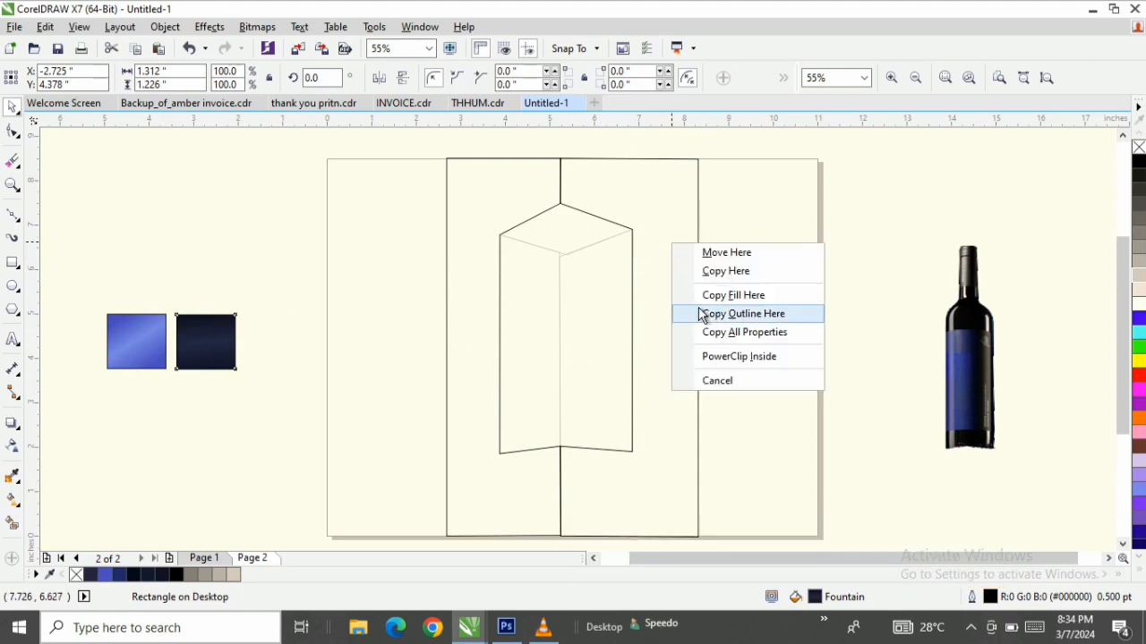
left_click(772, 298)
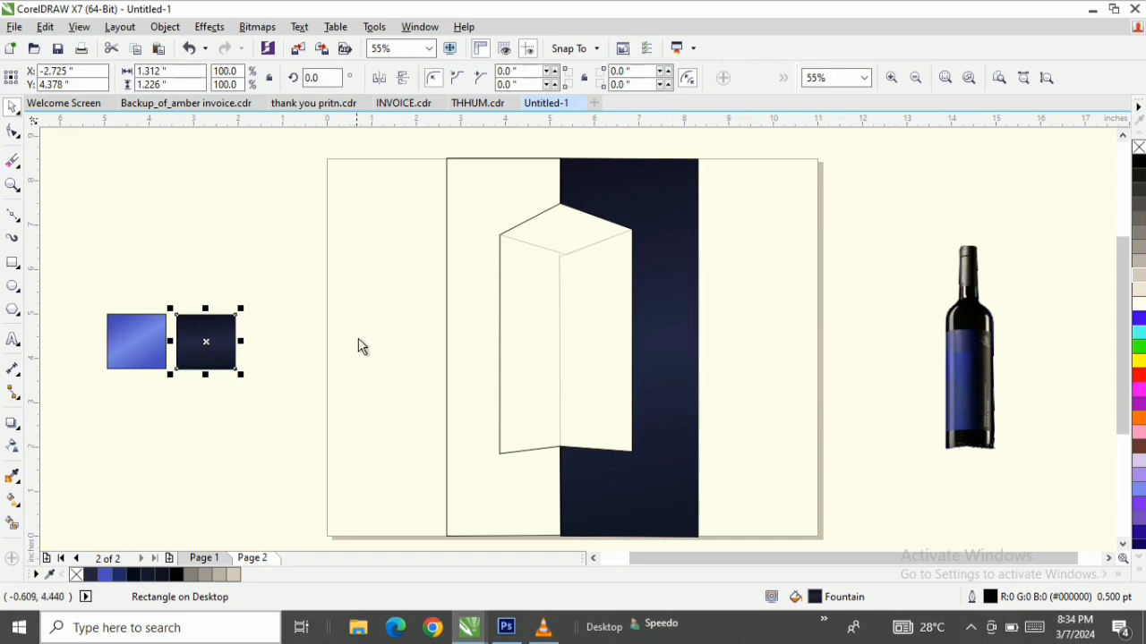
left_click_drag(136, 349, 490, 183)
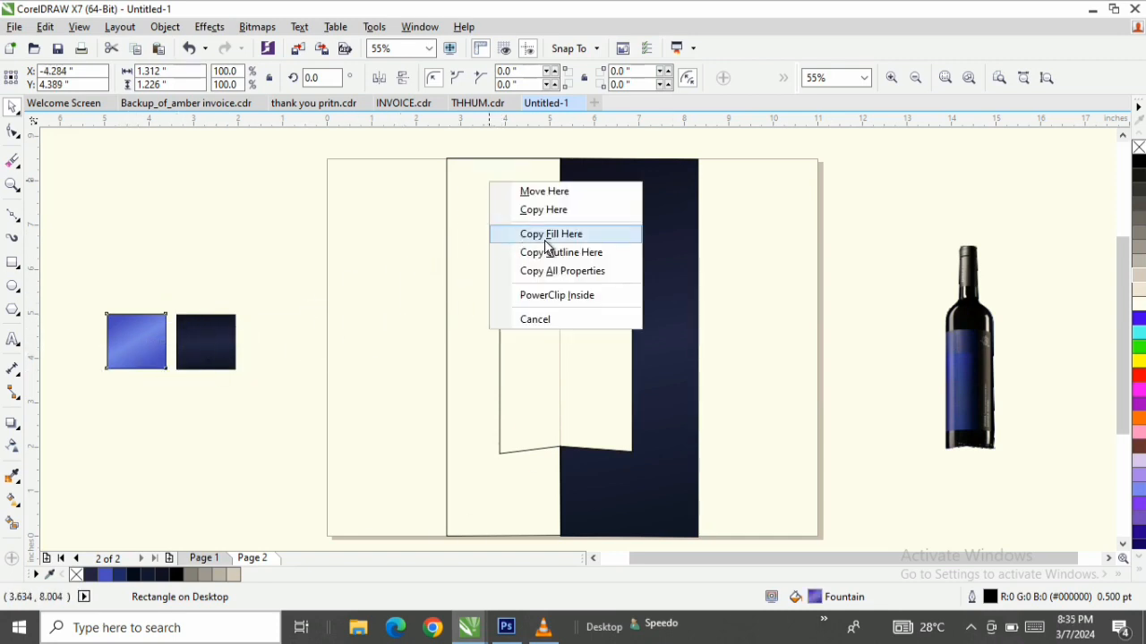
left_click(548, 236)
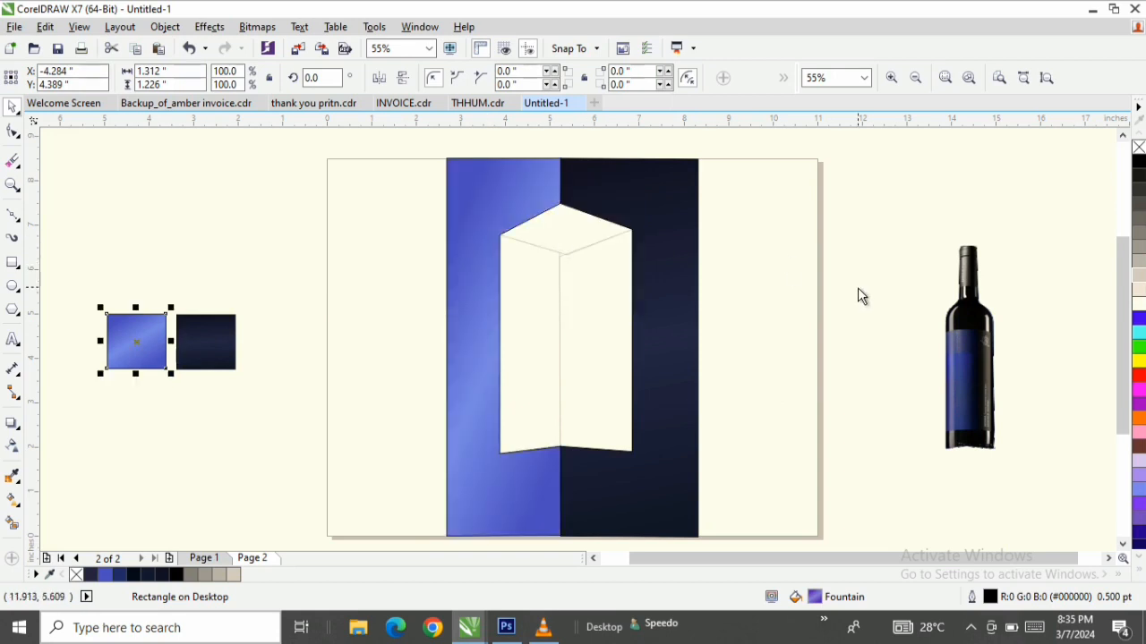
- Trace the niche's top face with the Bézier tool as a closed four-corner outline snapped to the existing edges
left_click(896, 280)
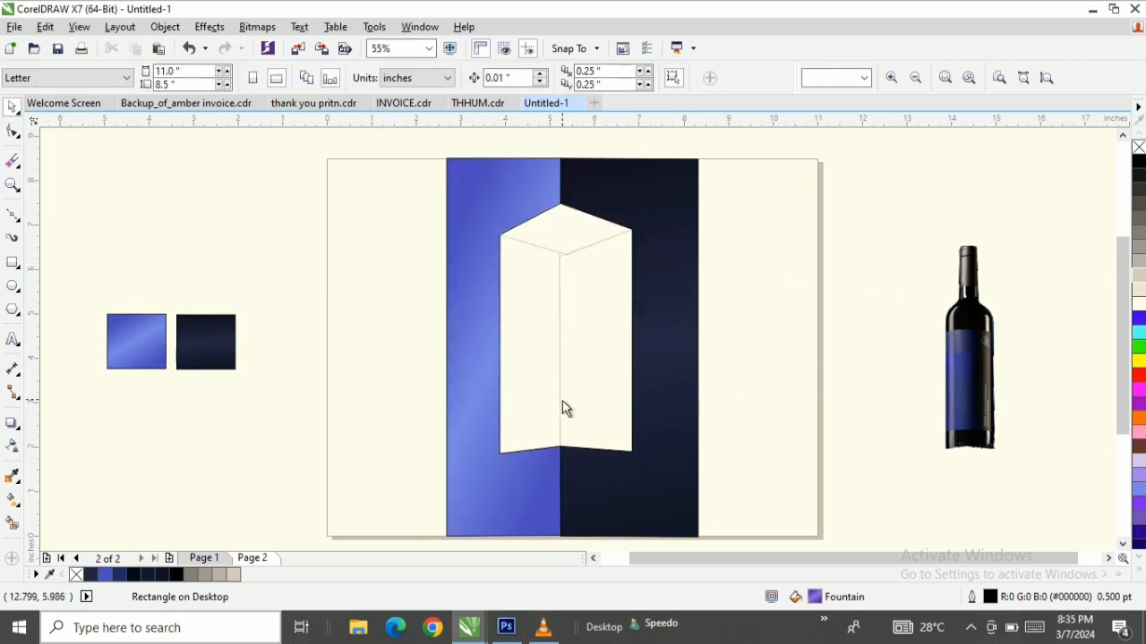
left_click(583, 341)
left_click(13, 215)
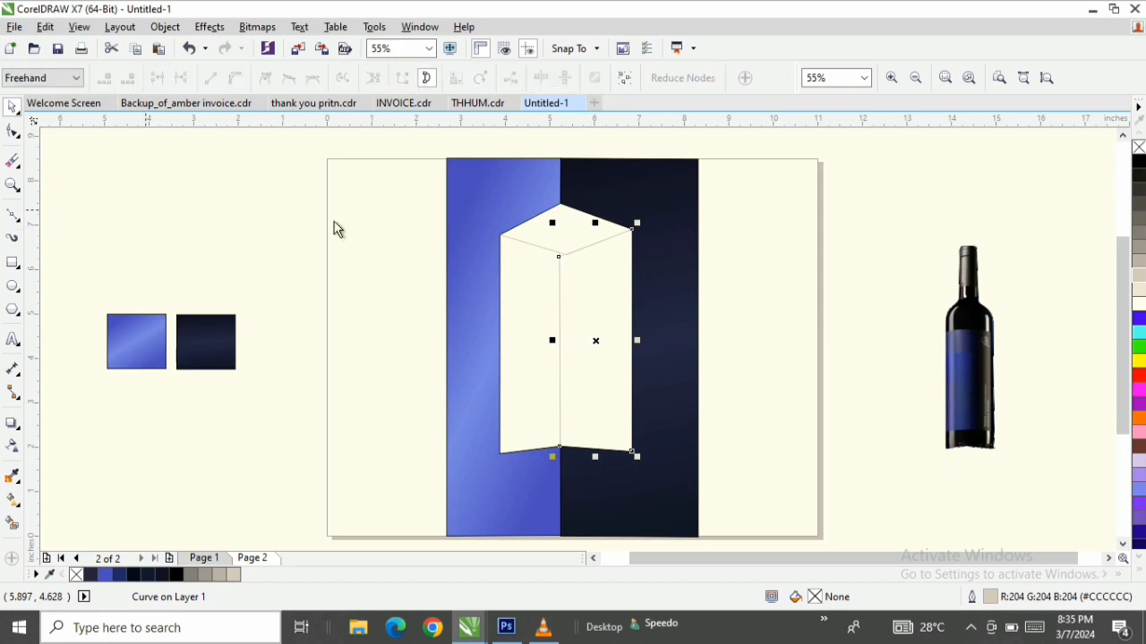
left_click(565, 257)
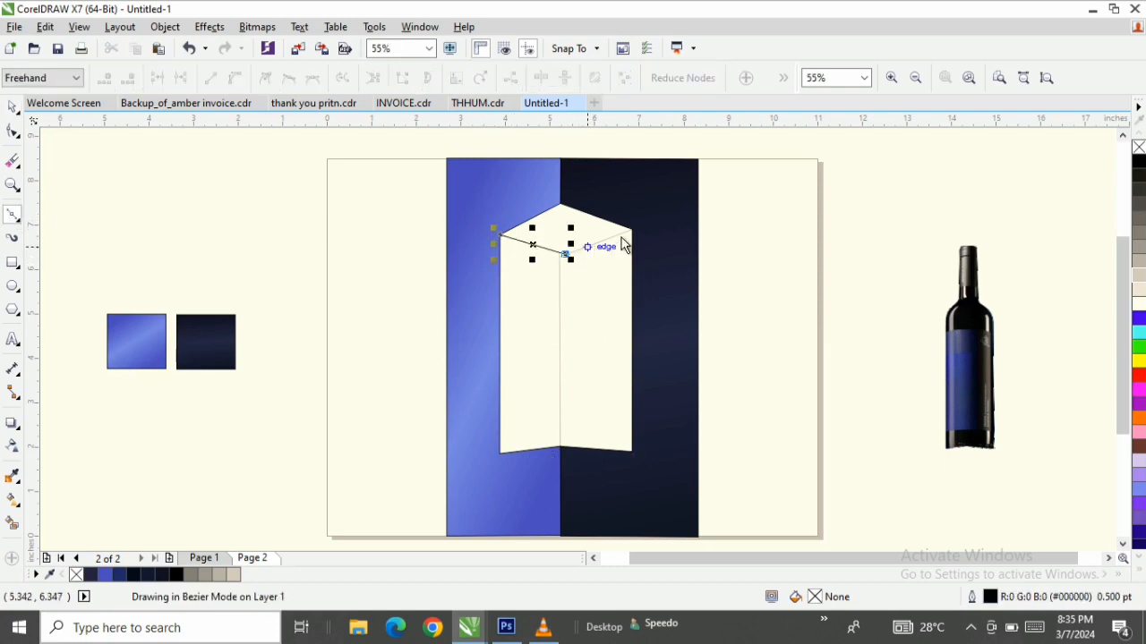
left_click(632, 230)
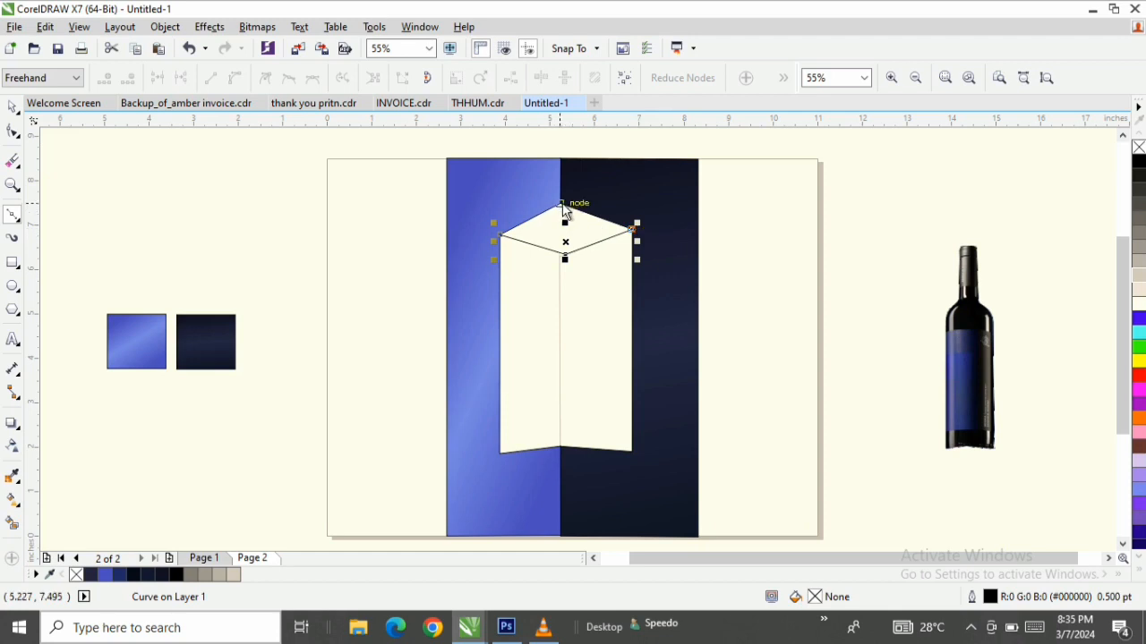
left_click(563, 206)
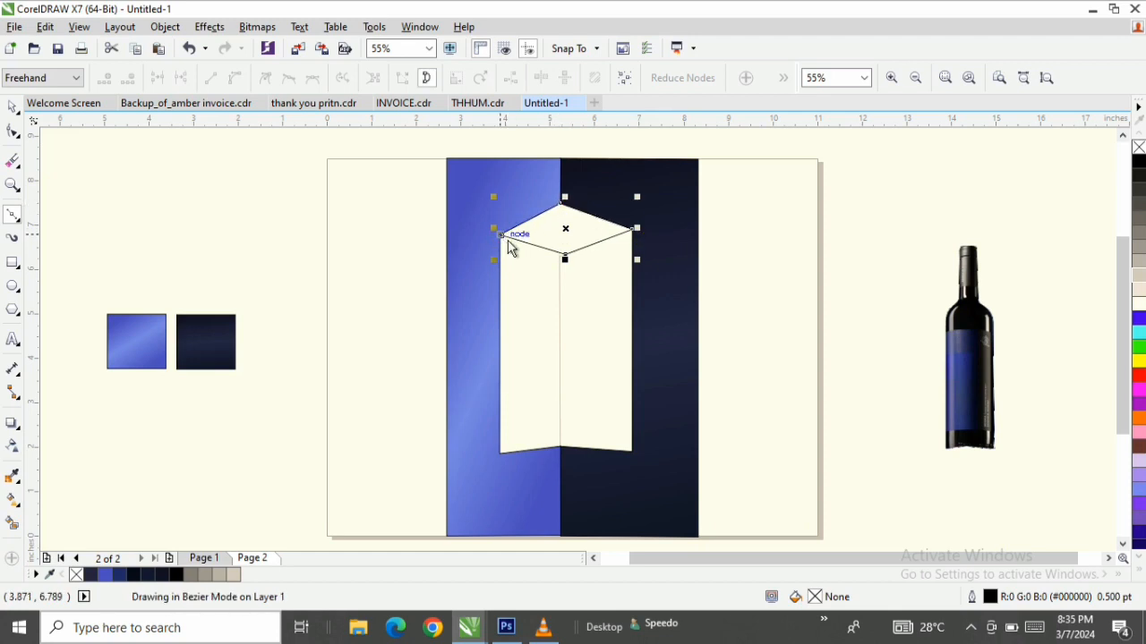
left_click(509, 248)
key("space")
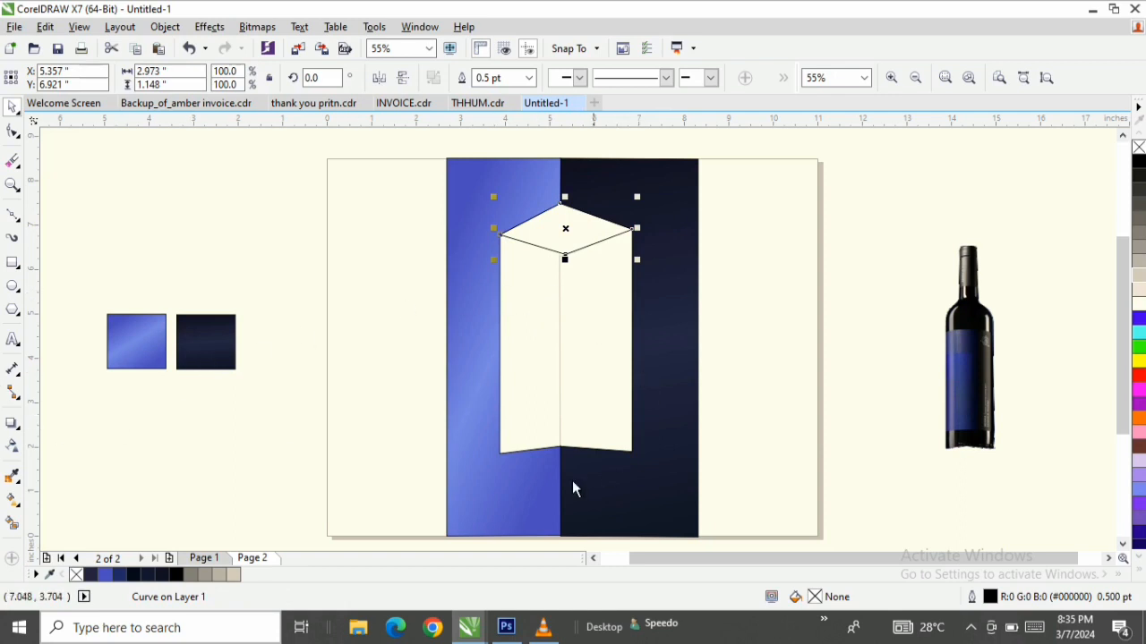
- Fill the niche's top face with the dark navy #11192E sampled from the right background panel's lower area
left_click(12, 479)
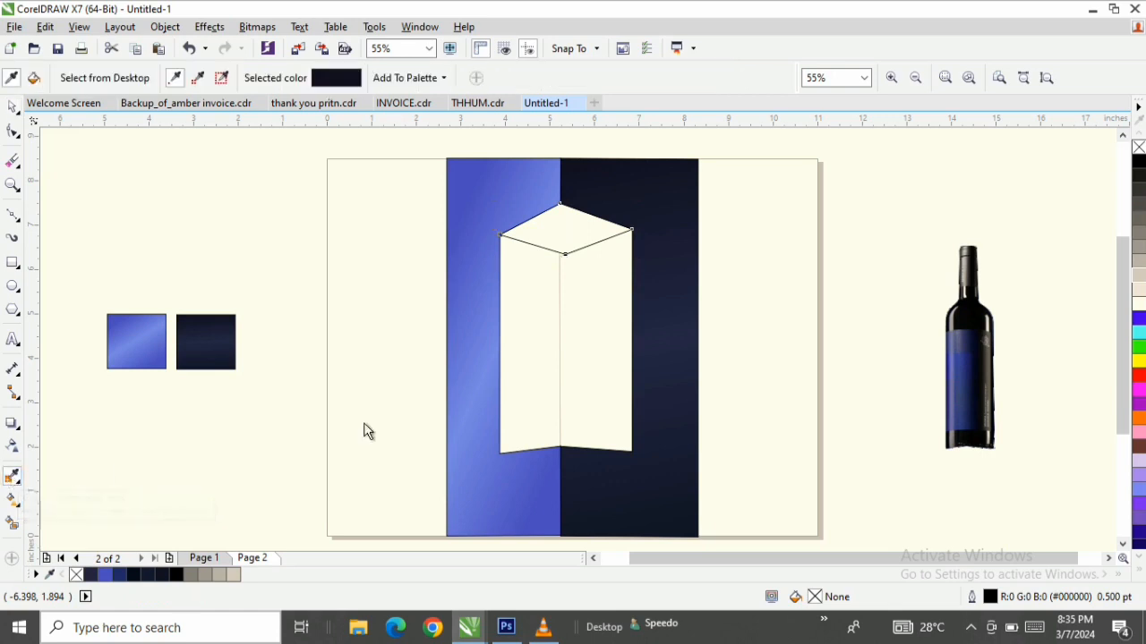
left_click(583, 515)
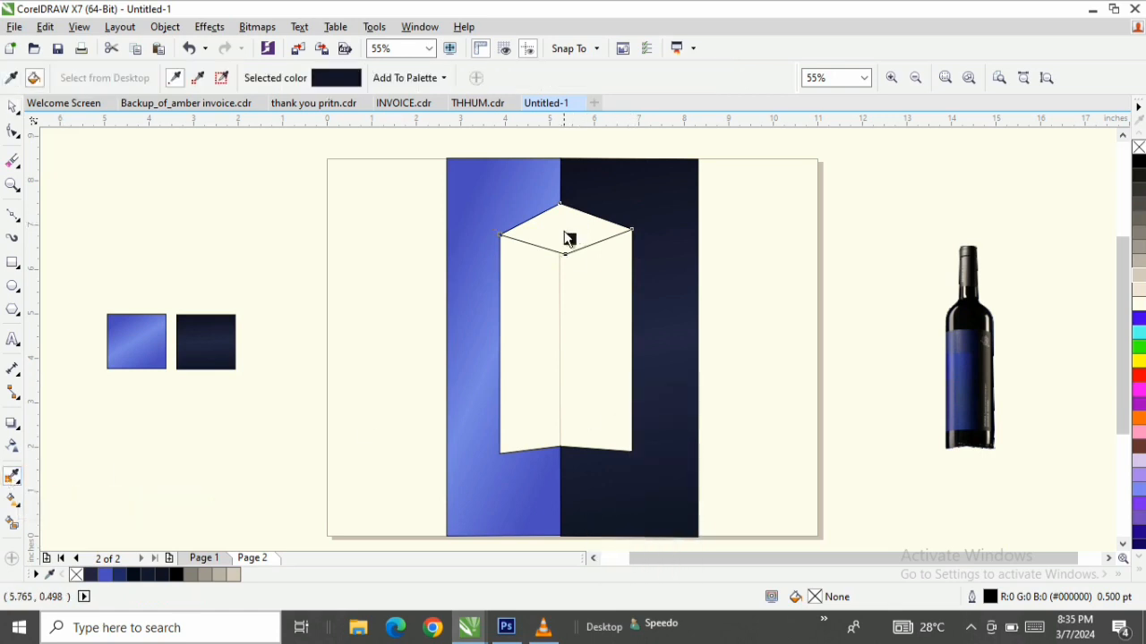
left_click(569, 239)
key("space")
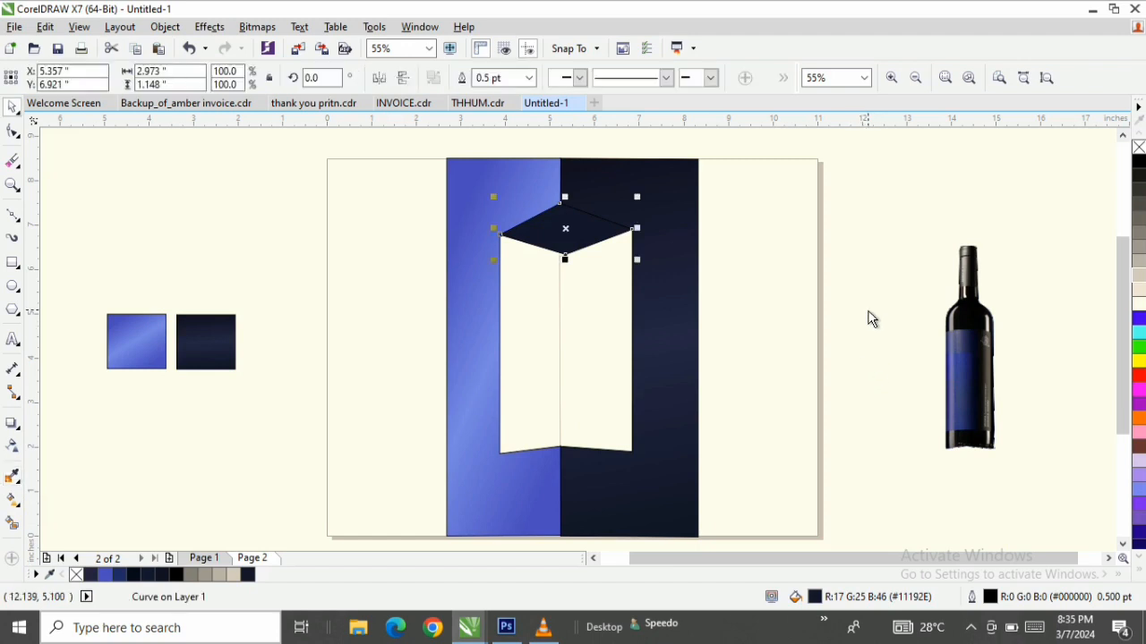
key("Escape")
left_click(582, 242)
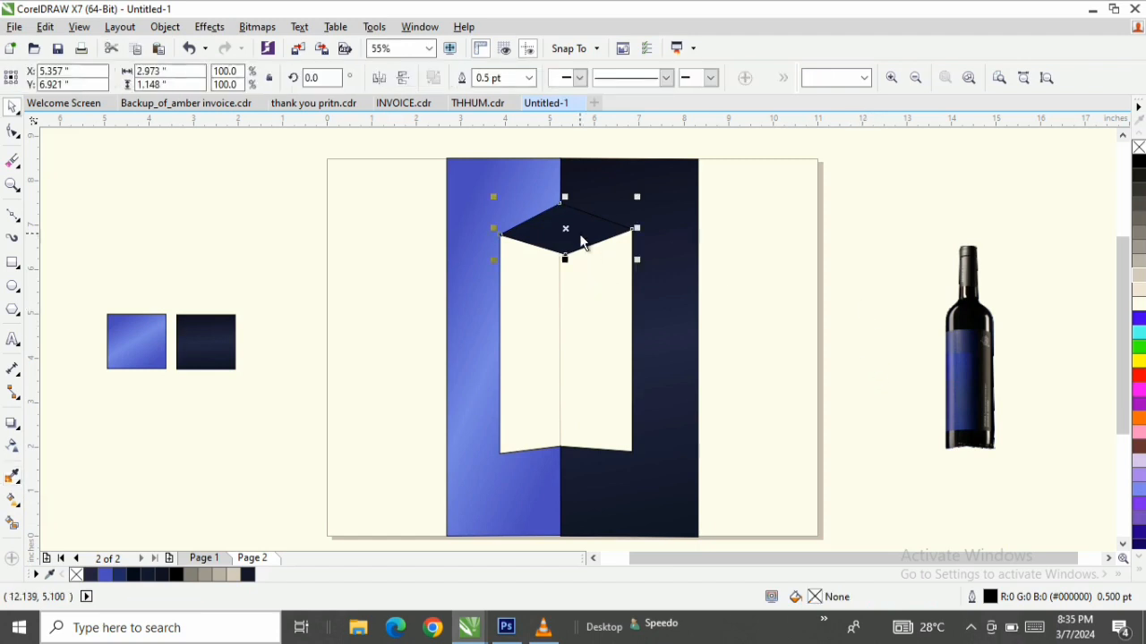
- Trace the niche's right inner wall with the Bézier tool as a closed outline whose upper inner corner overlaps the top face
left_click(605, 344)
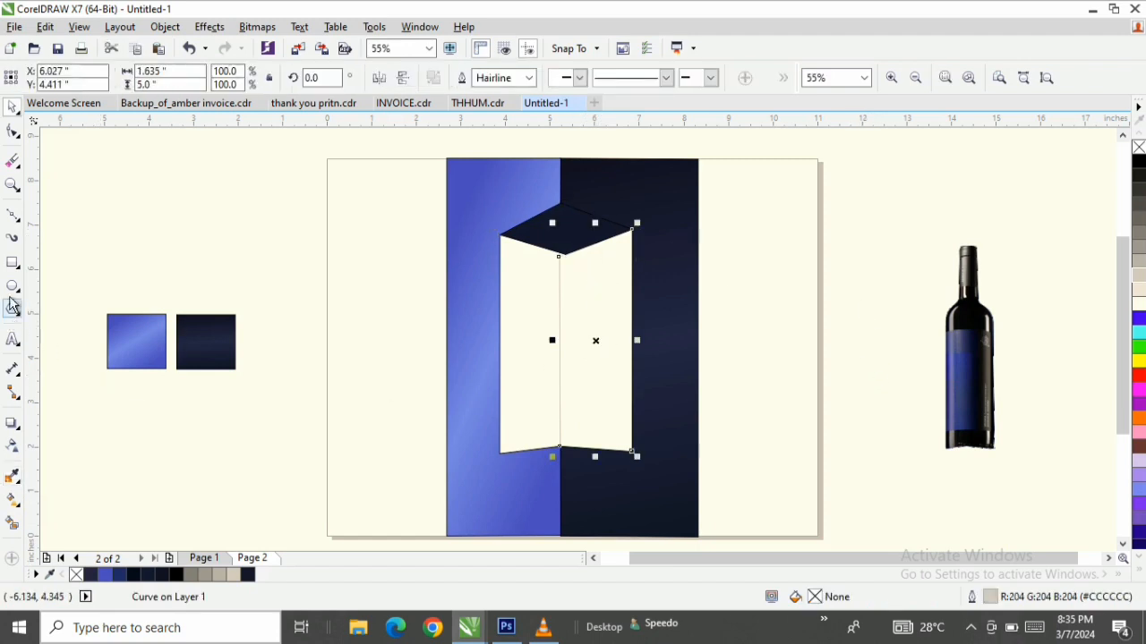
left_click(13, 214)
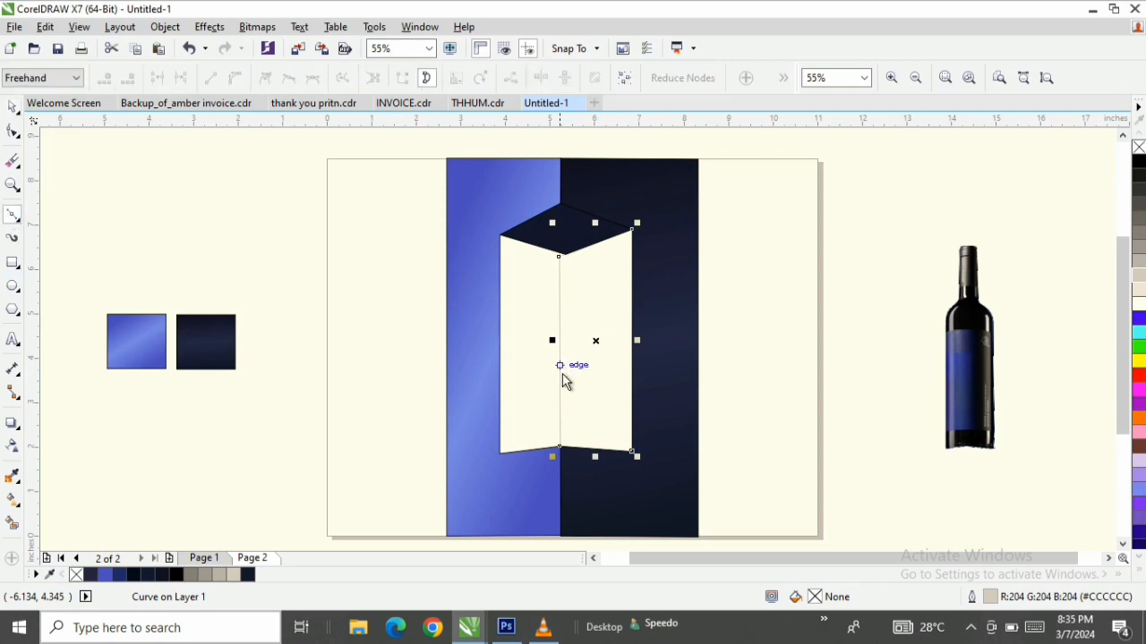
left_click(560, 447)
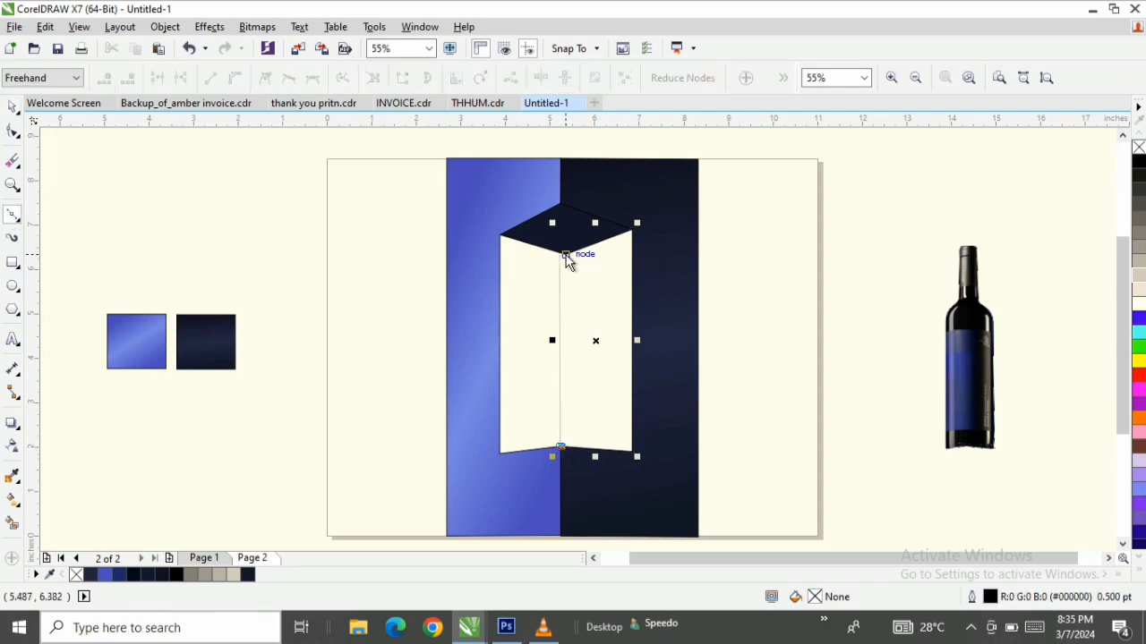
left_click(562, 255, "shift")
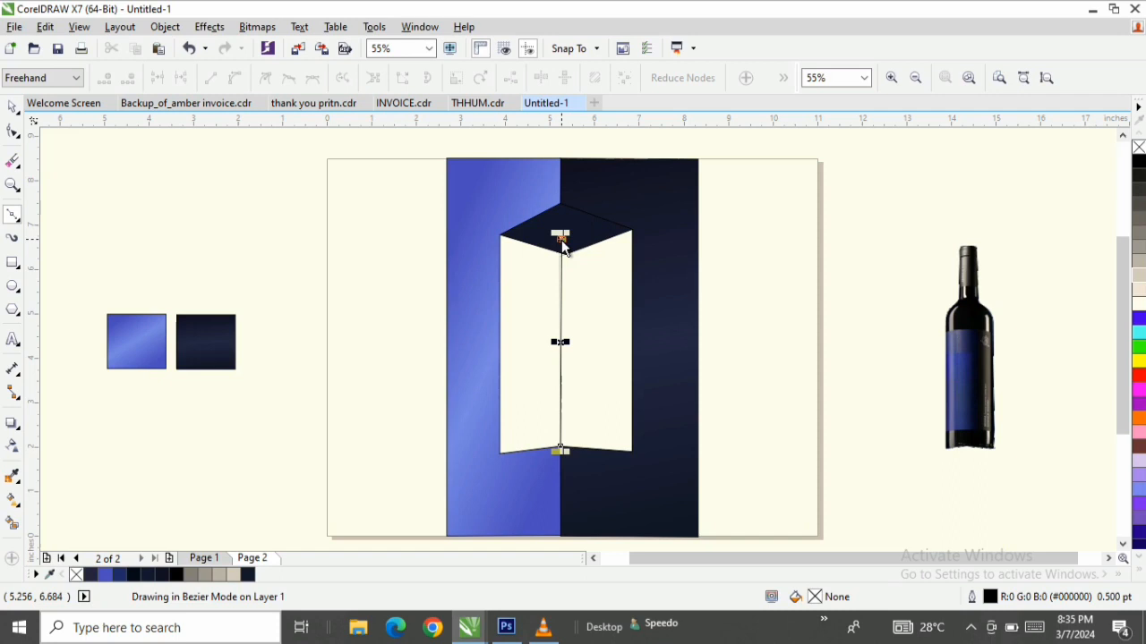
left_click(631, 231, "shift")
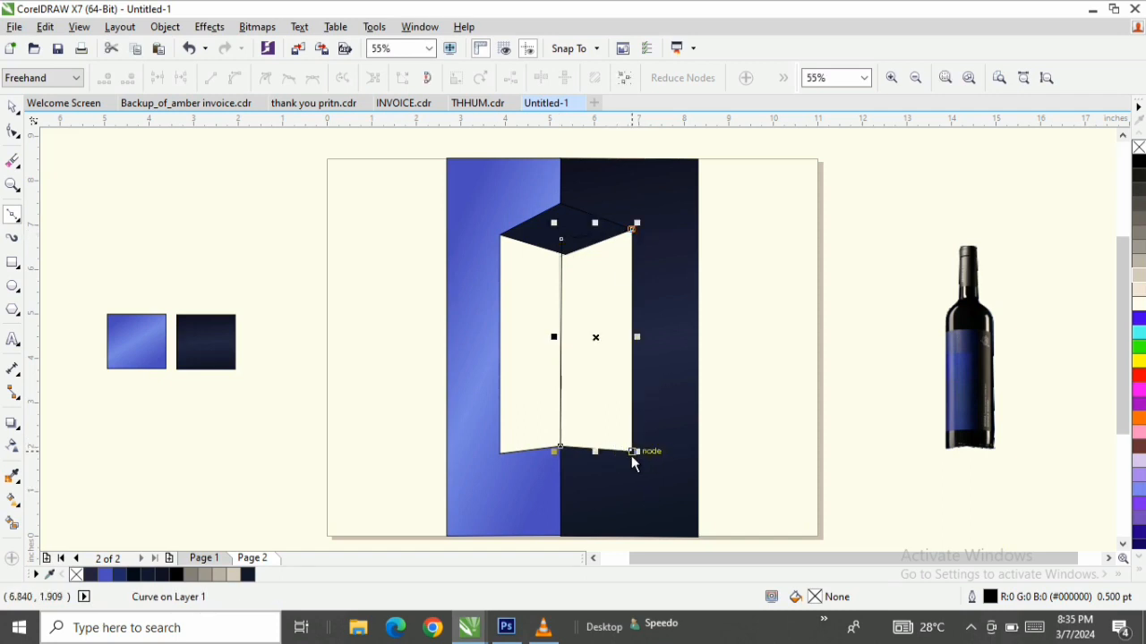
left_click(631, 455)
left_click(560, 447)
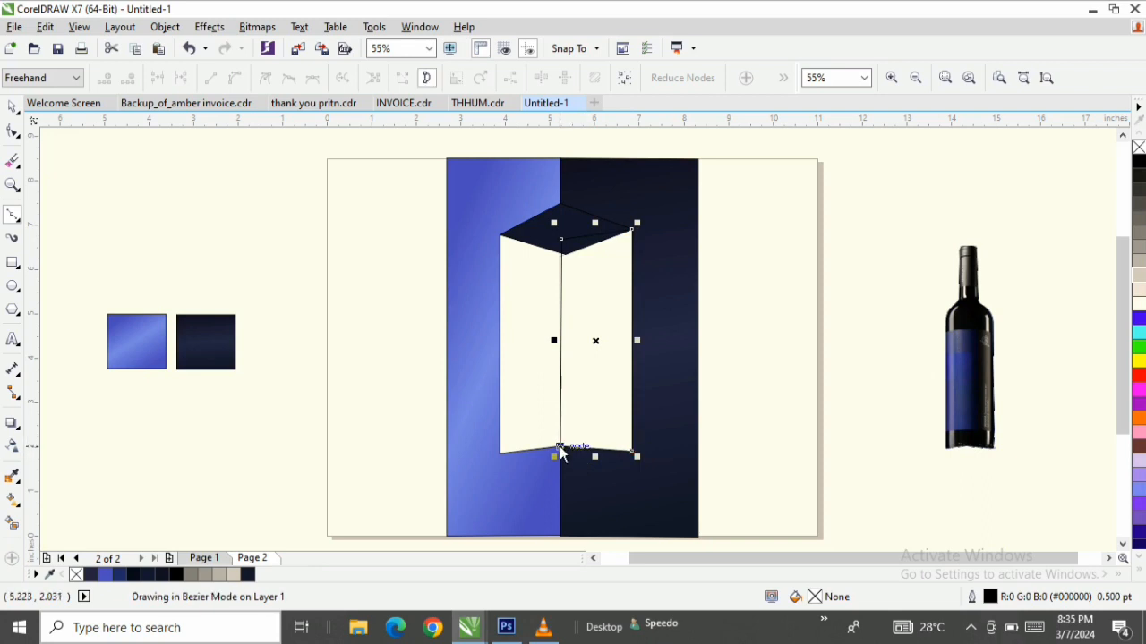
key("space")
key("F10")
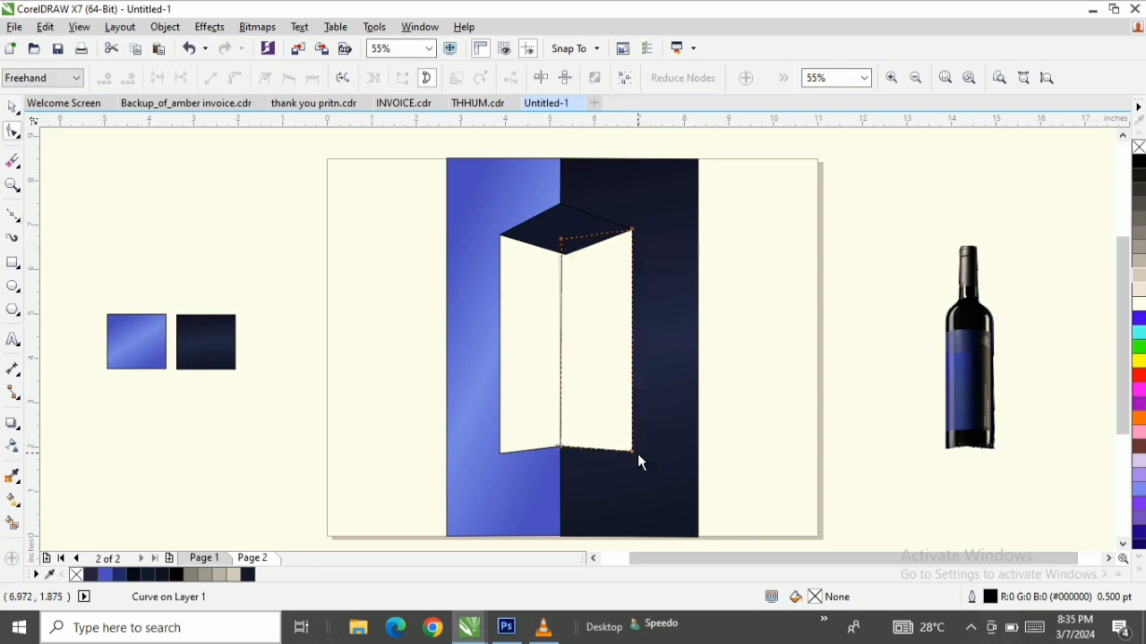
key("space")
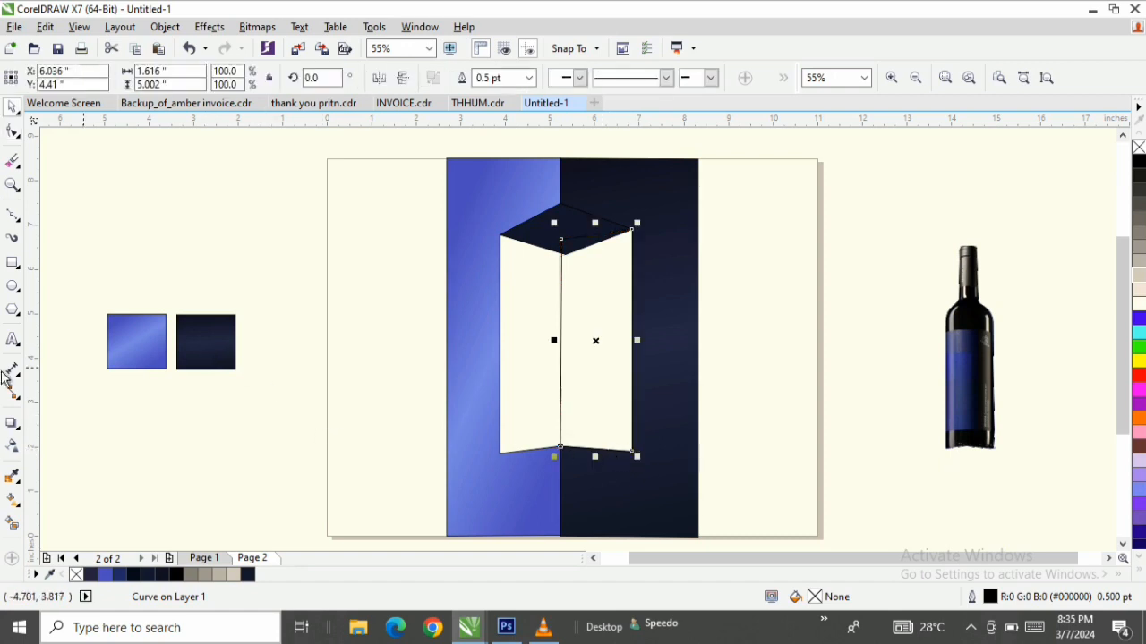
- Try filling the niche's right inner wall with the navy #1F2A47 sampled from the right background panel
left_click(13, 481)
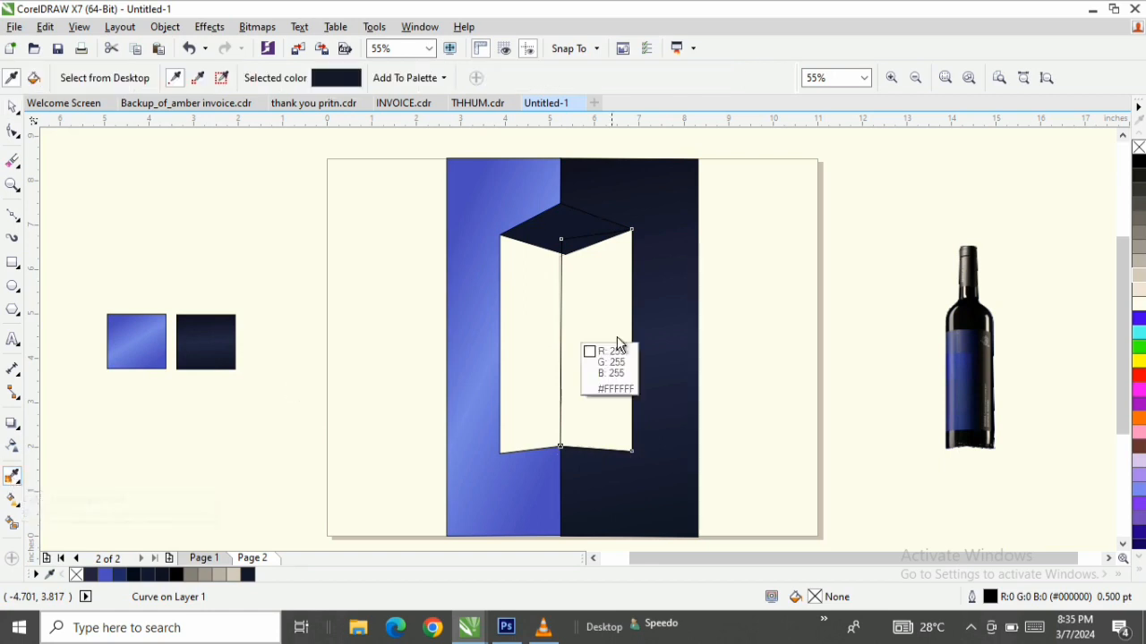
left_click(665, 346)
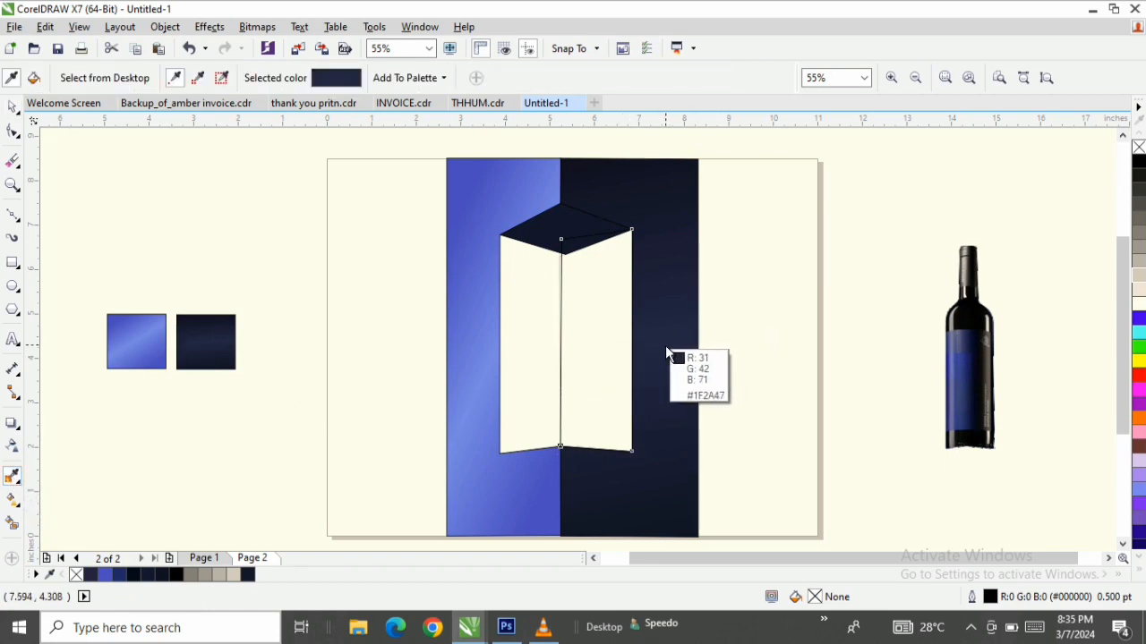
left_click(619, 368)
key("space")
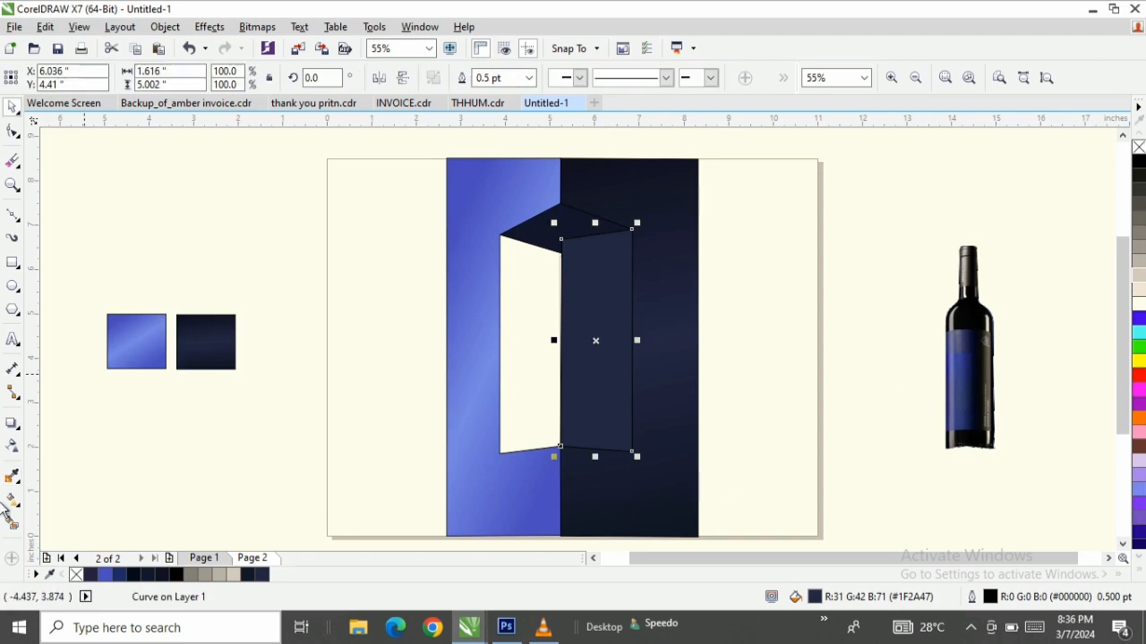
- Fill the right inner wall with the blue #2257A7 sampled from the bottle's label and bring the niche's top face in front of it
left_click(12, 480)
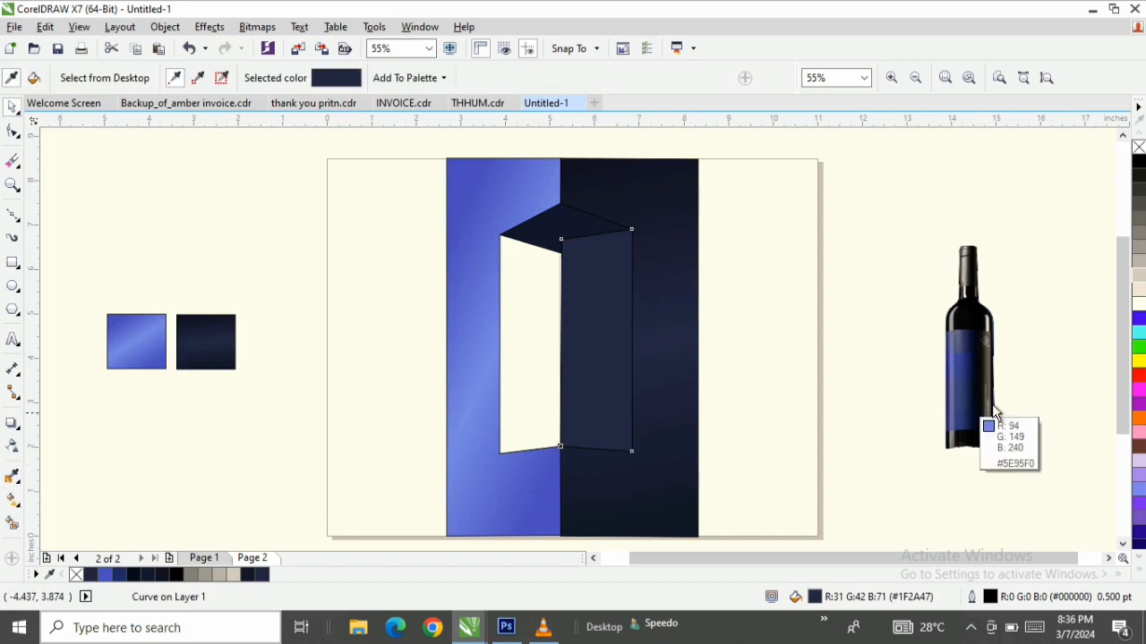
left_click(957, 366)
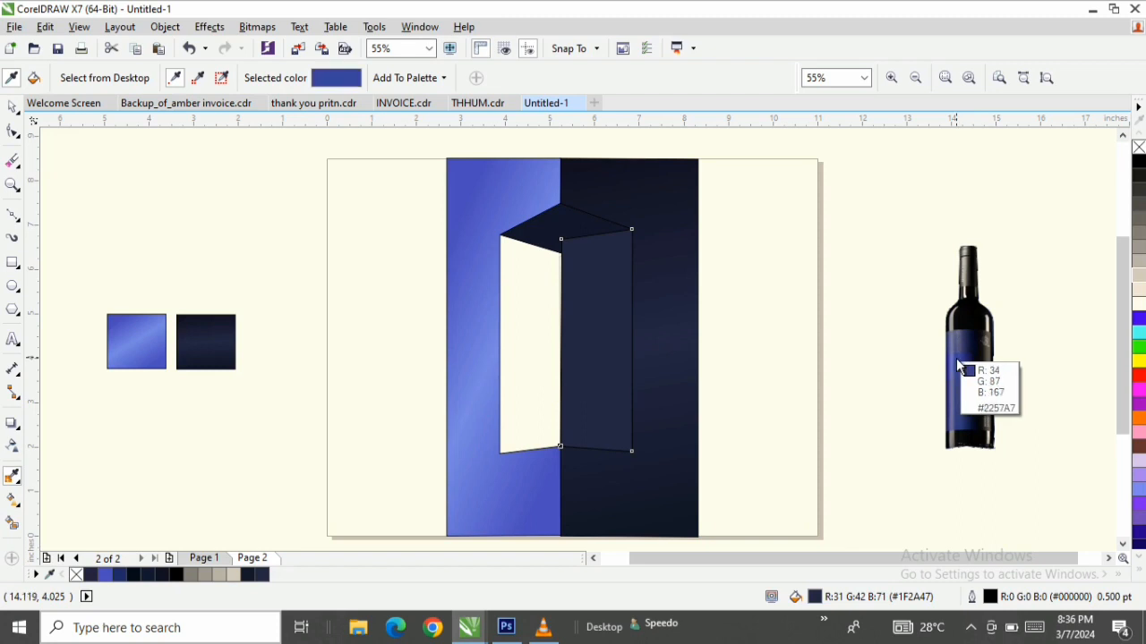
left_click(597, 323)
key("space")
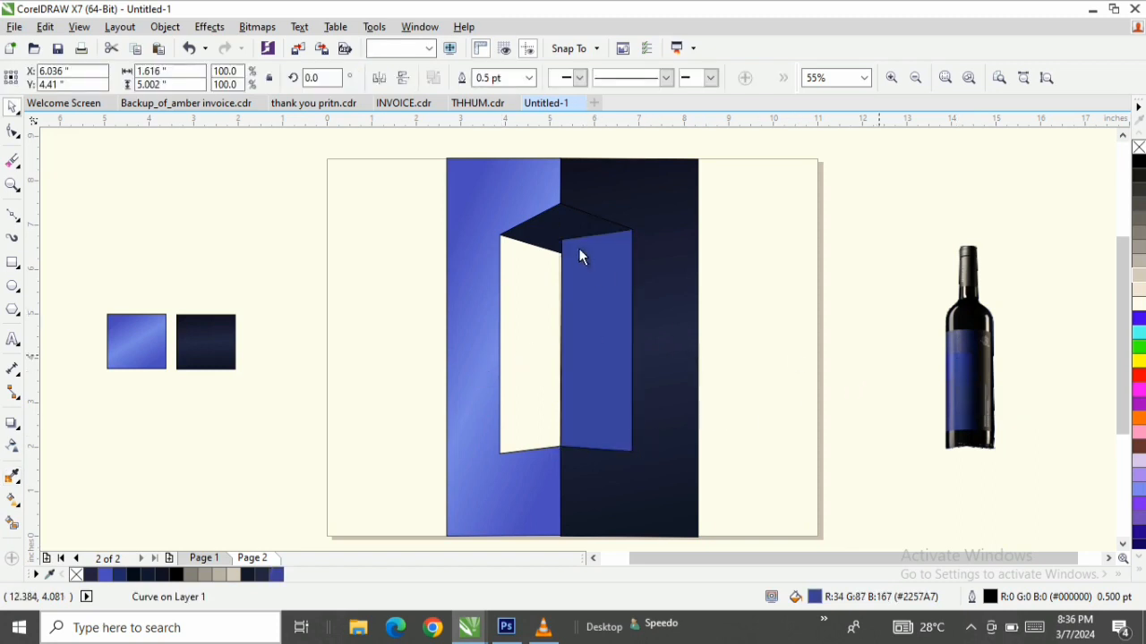
left_click(566, 229)
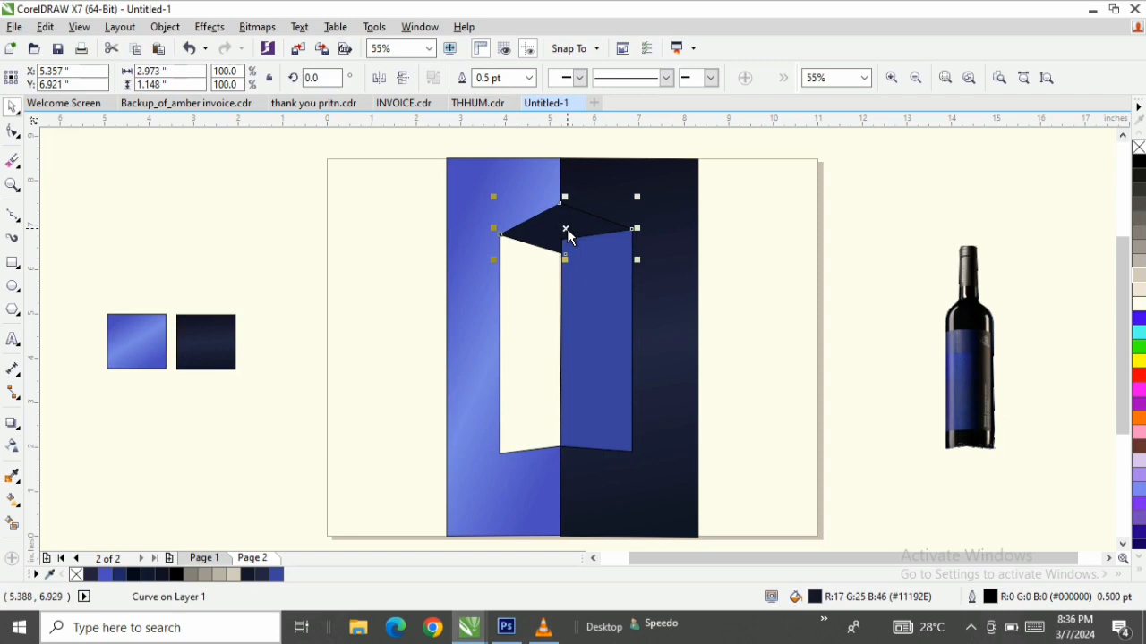
- Trace the niche's left inner wall with the Bézier tool as a closed four-corner outline
left_click(12, 215)
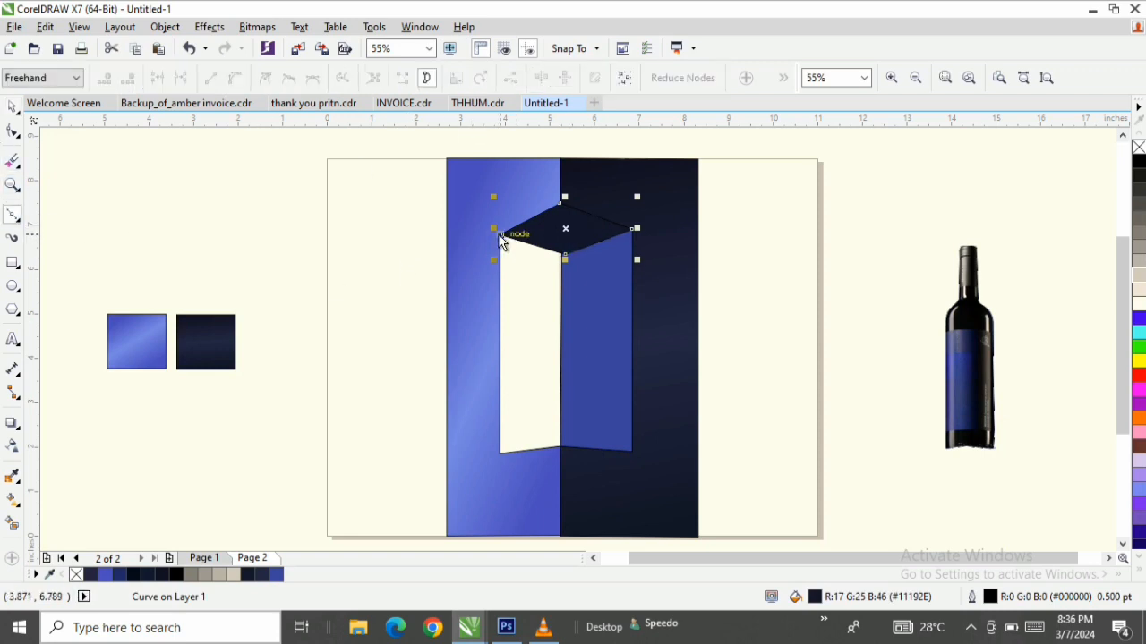
left_click(560, 254)
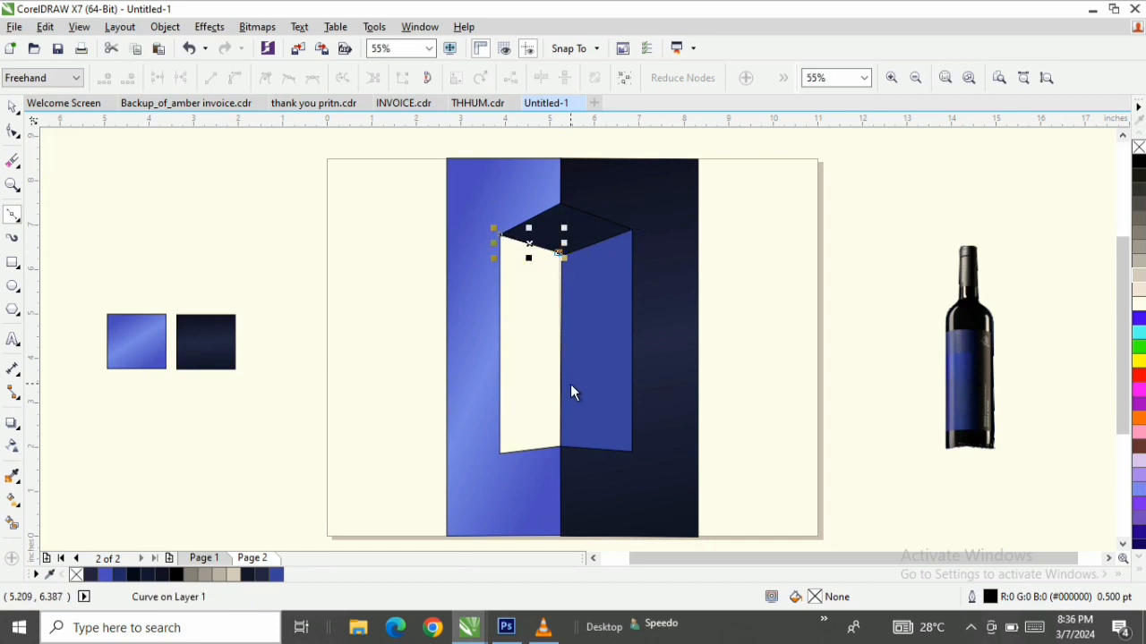
left_click(564, 443)
left_click(499, 455)
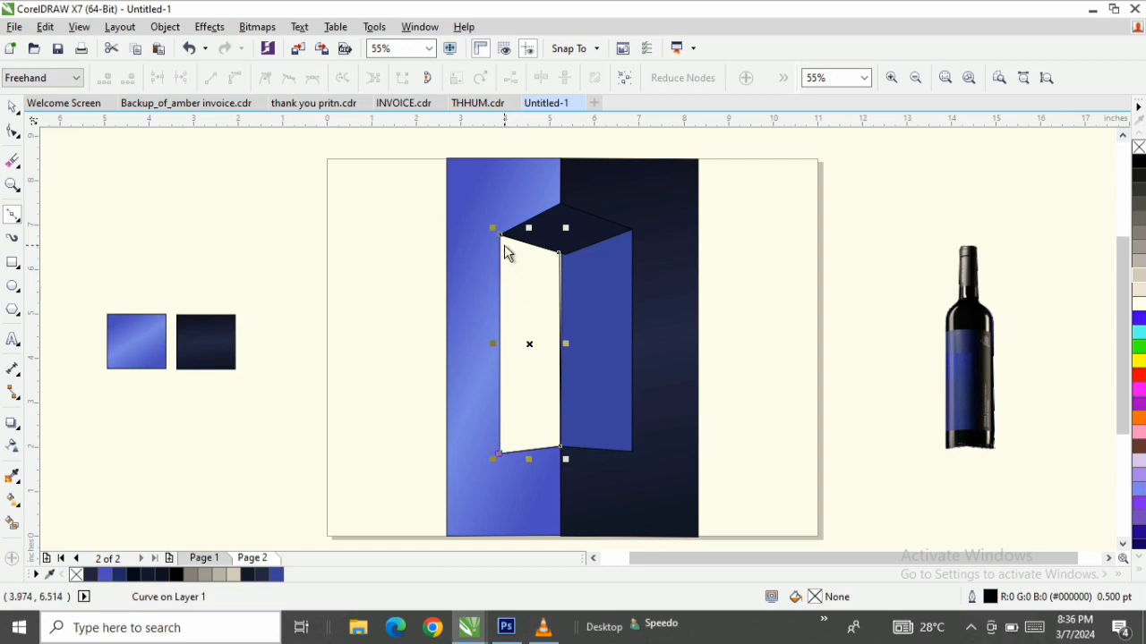
left_click(494, 231)
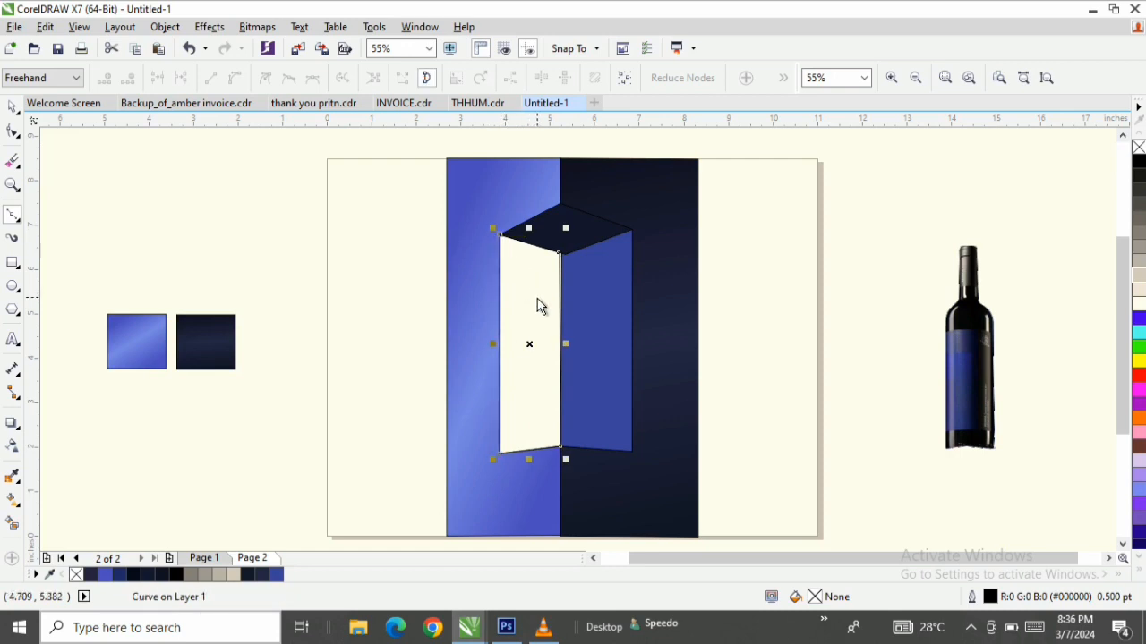
- Move the left wall's upper inner node onto the lowest corner of the niche's top face
key("F10")
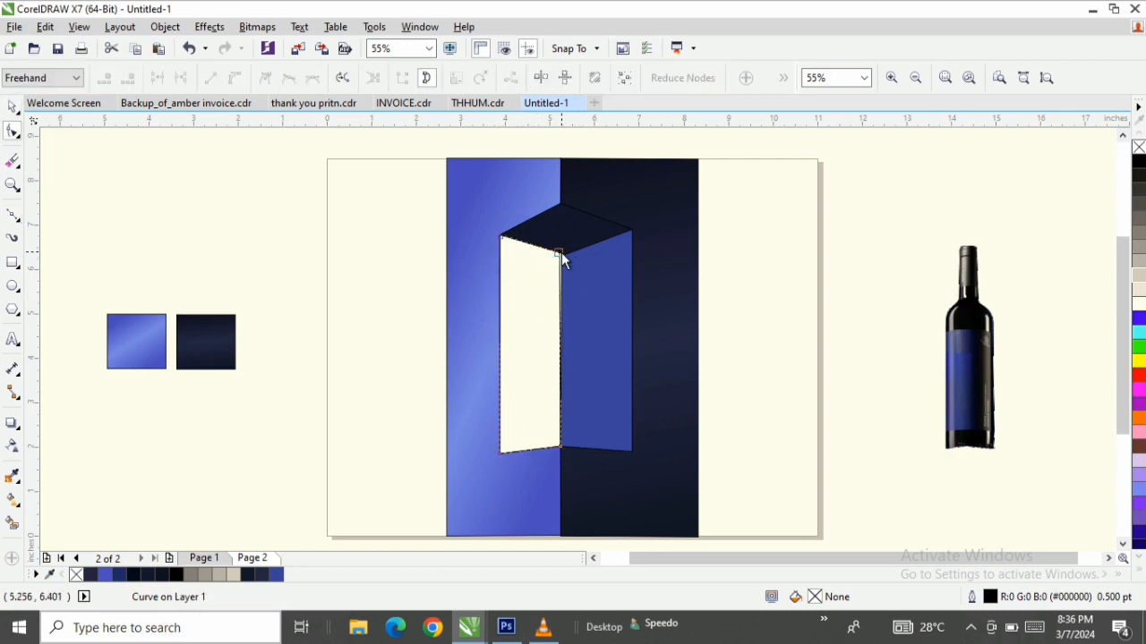
left_click(560, 253)
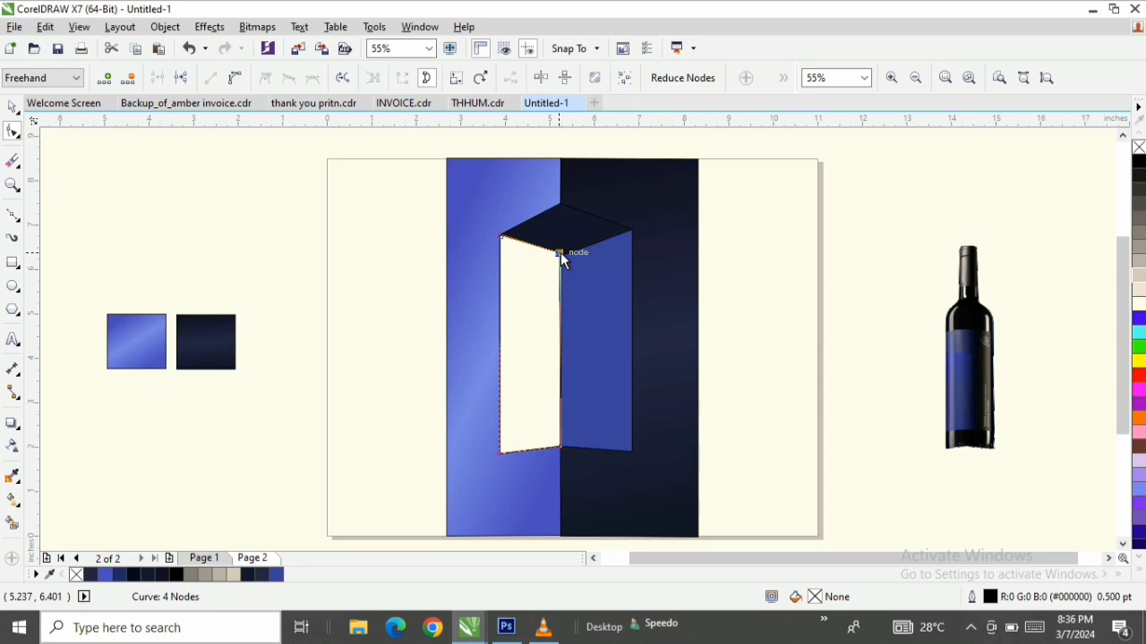
left_click_drag(560, 252, 567, 259)
key("space")
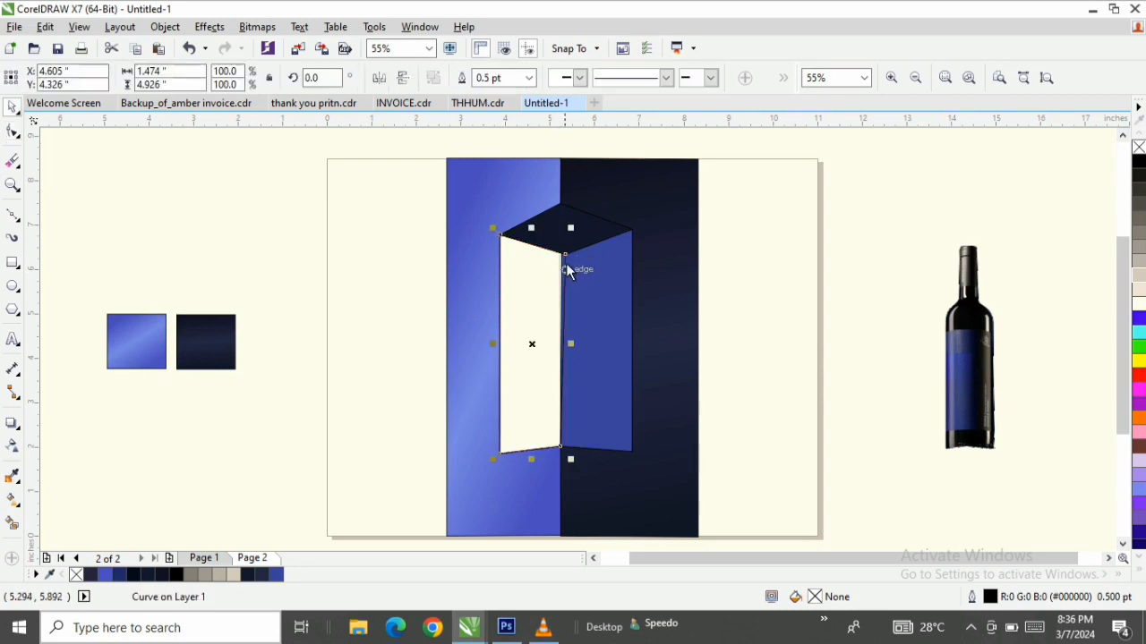
- Fill the niche's left inner wall with the near-black #020202 sampled from the bottle
left_click(11, 482)
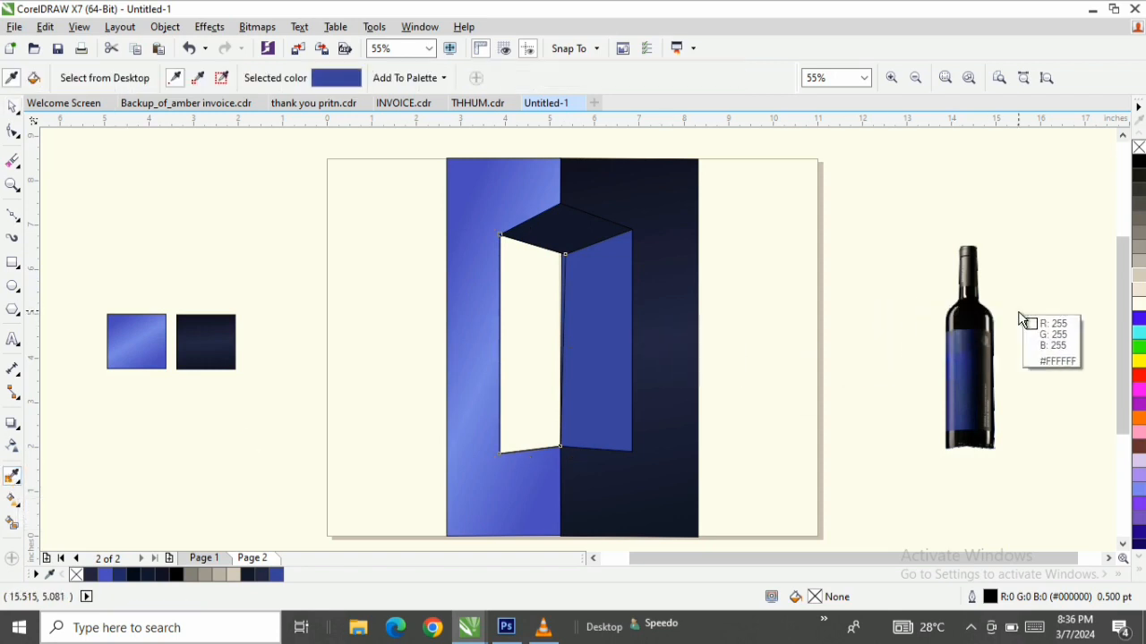
left_click(974, 324)
left_click(541, 305)
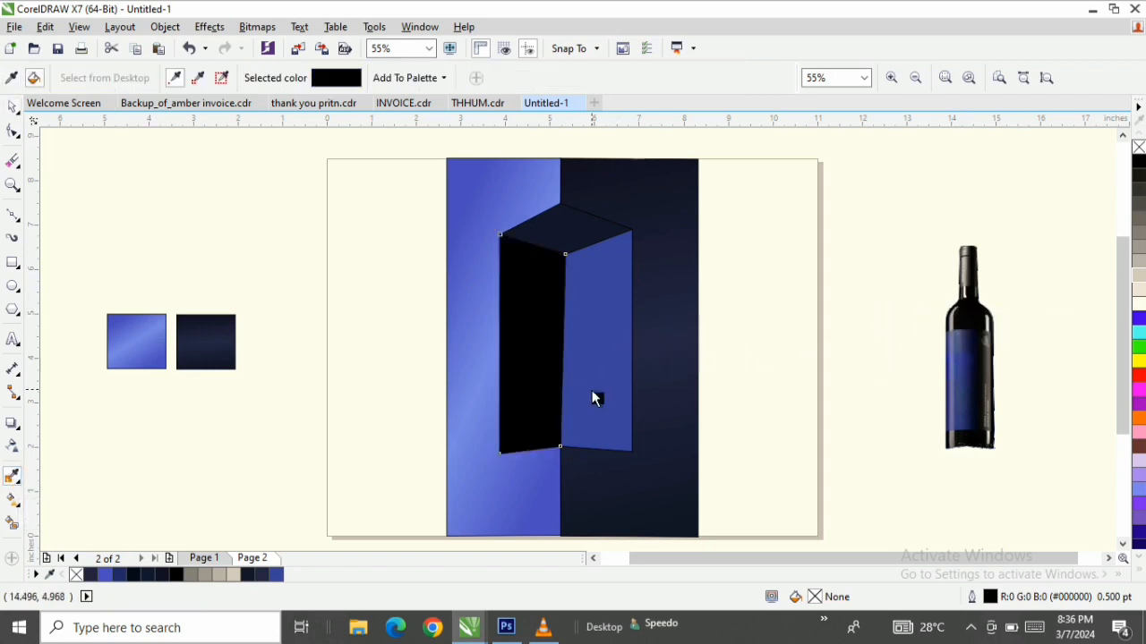
key("space")
key("F10")
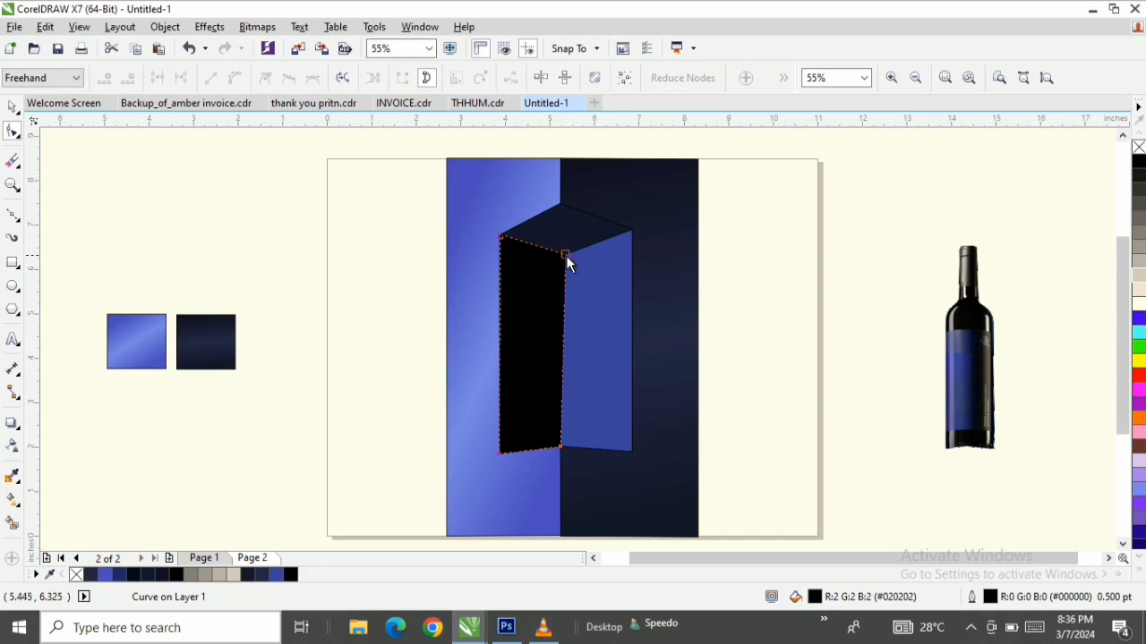
- Trace a closed four-corner shadow shape with the Bézier tool across the niche's upper inner corner, where both walls meet the top face
left_click(565, 256)
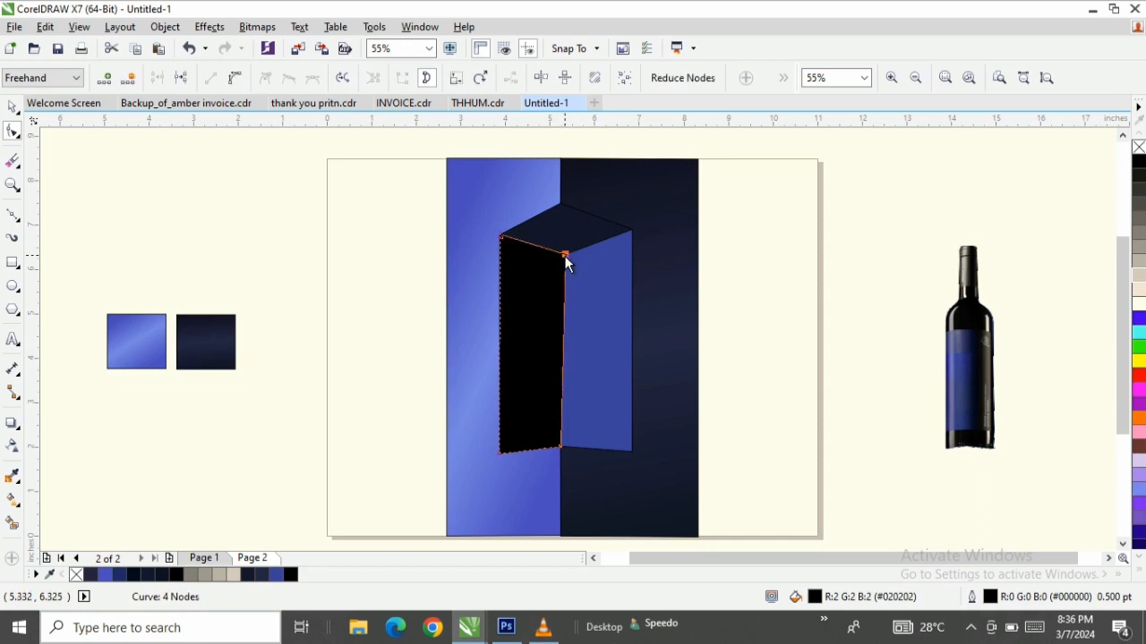
key("space")
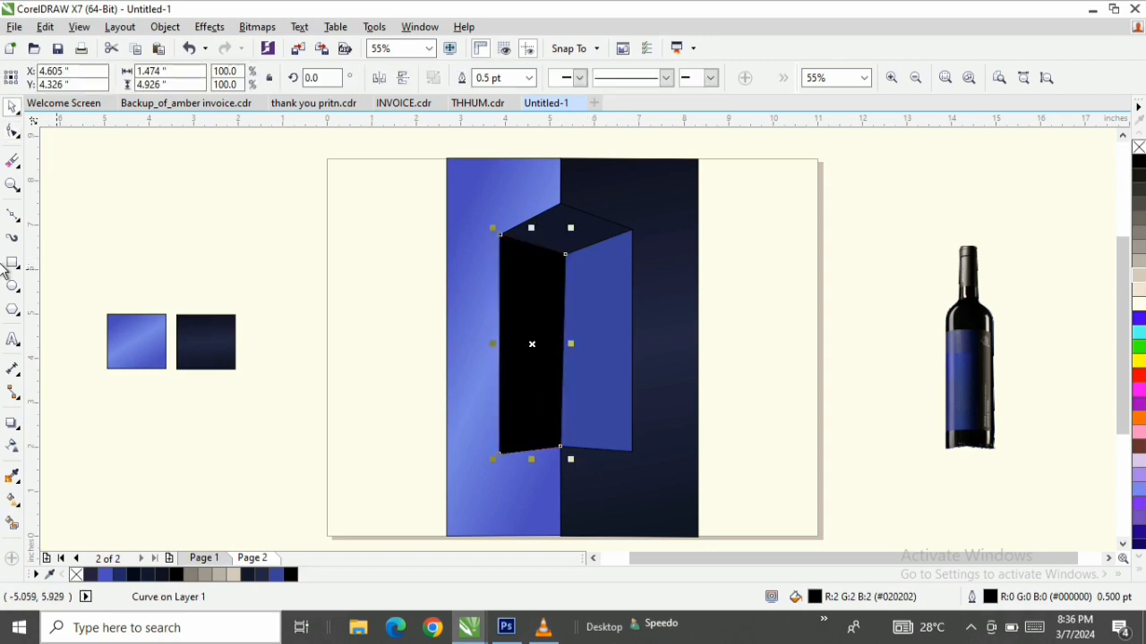
left_click(8, 219)
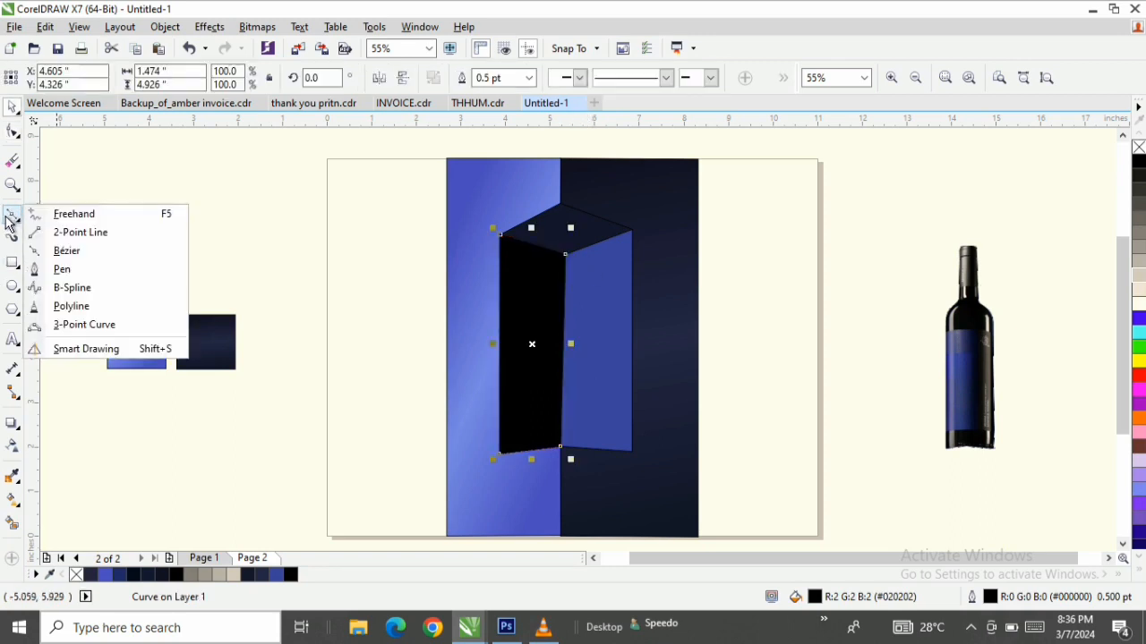
left_click(8, 220)
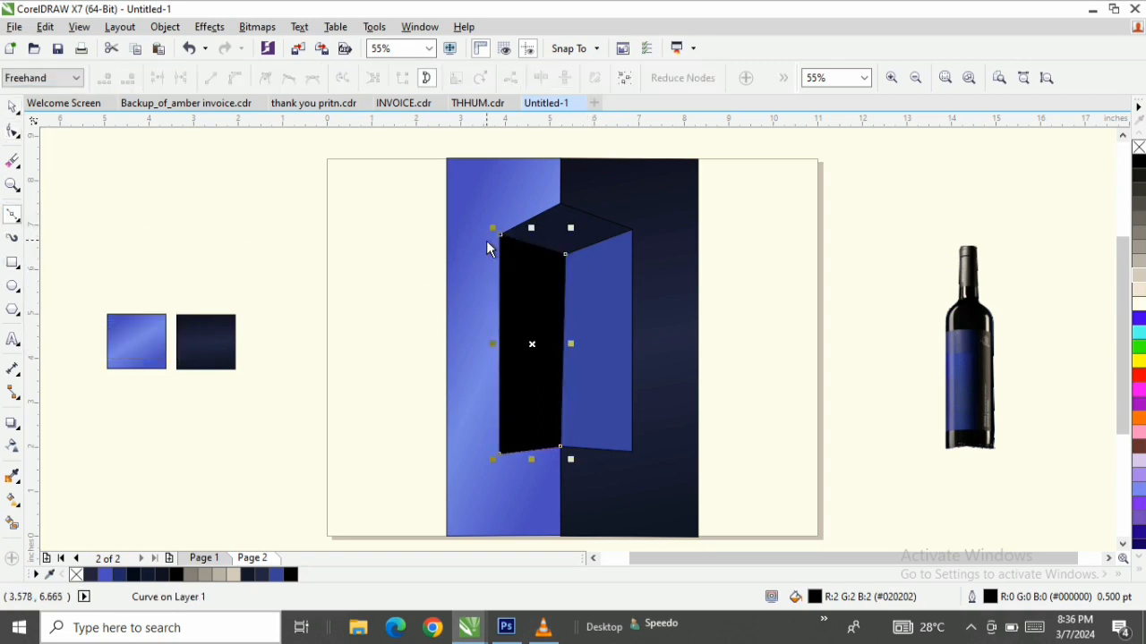
left_click(566, 297)
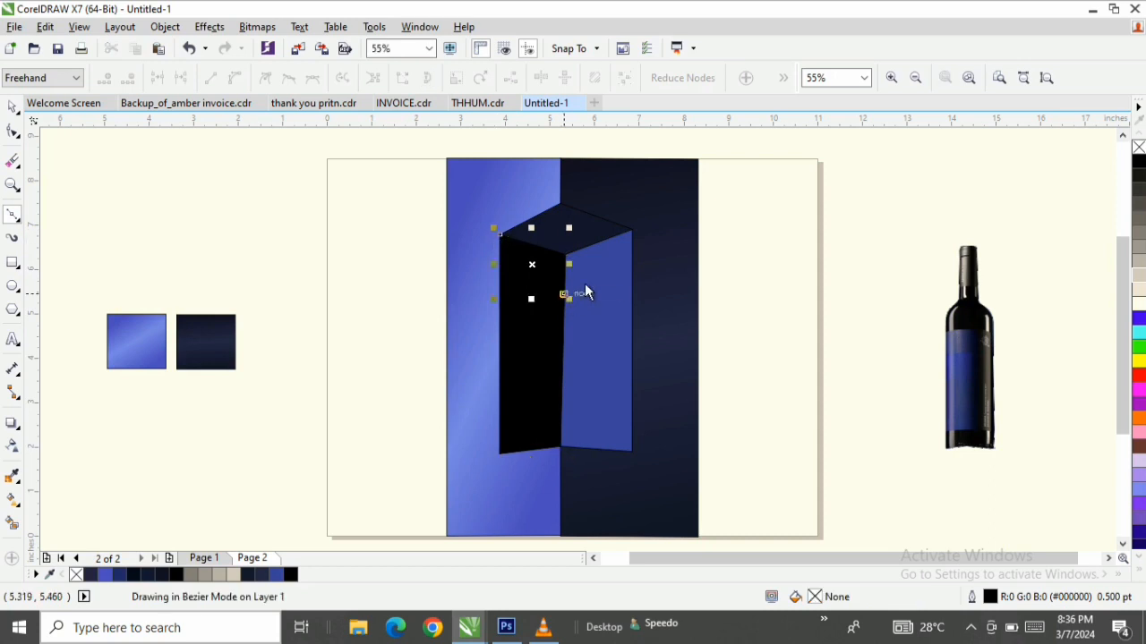
left_click(606, 239)
left_click(606, 238)
left_click(560, 242)
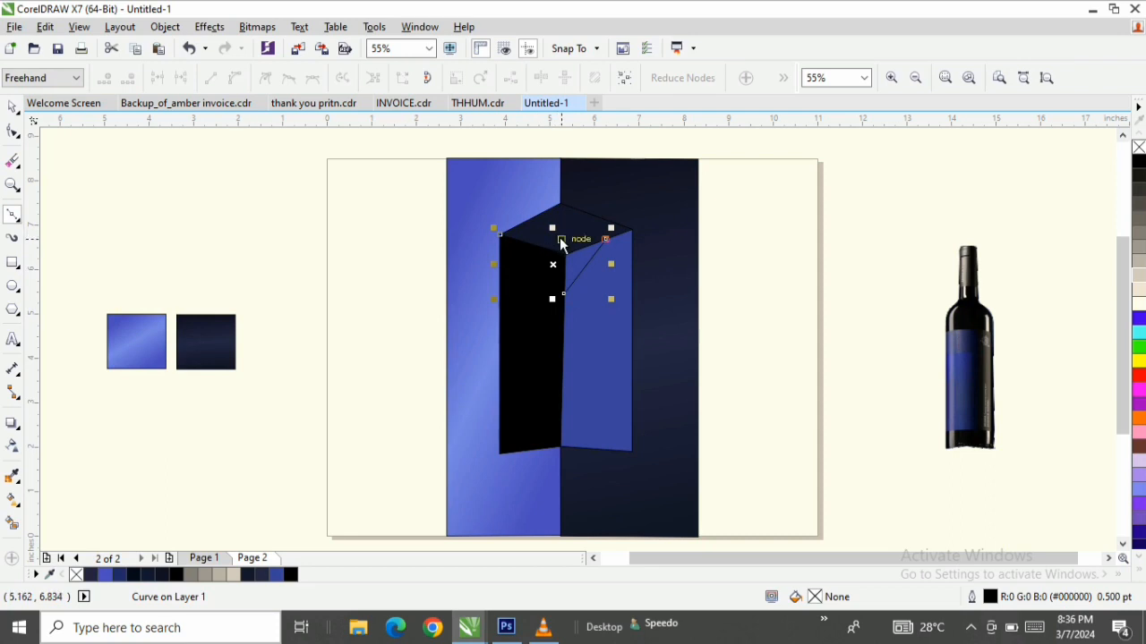
left_click(561, 242)
left_click(515, 242)
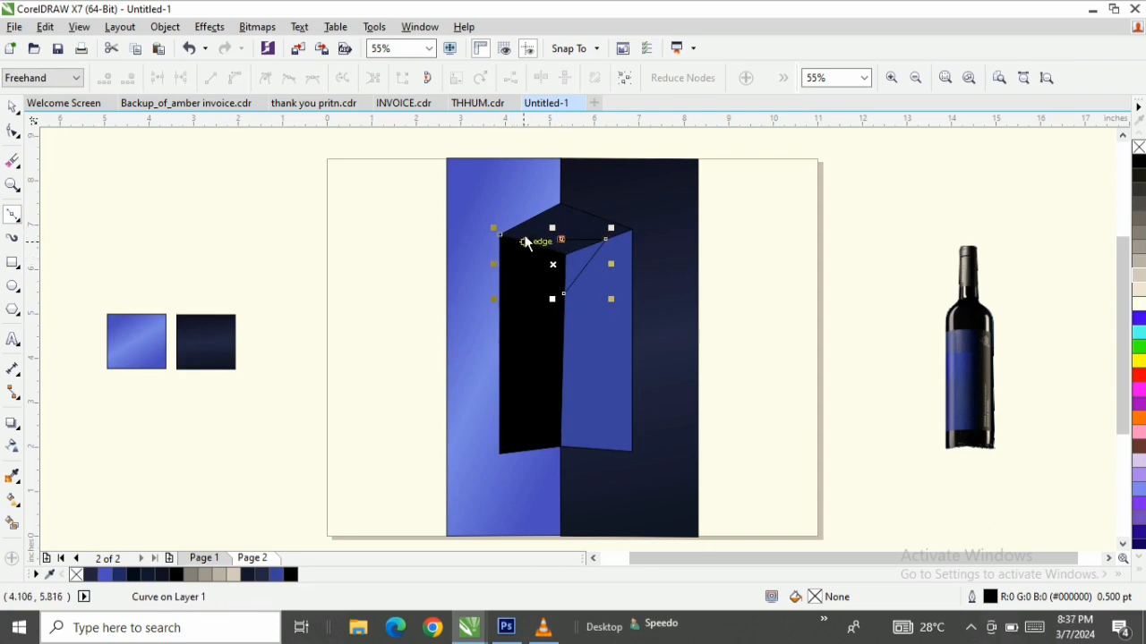
- Move the shadow shape's left node inward along the top face and fill the shape with black #000000
key("space")
left_click(548, 269)
key("F10")
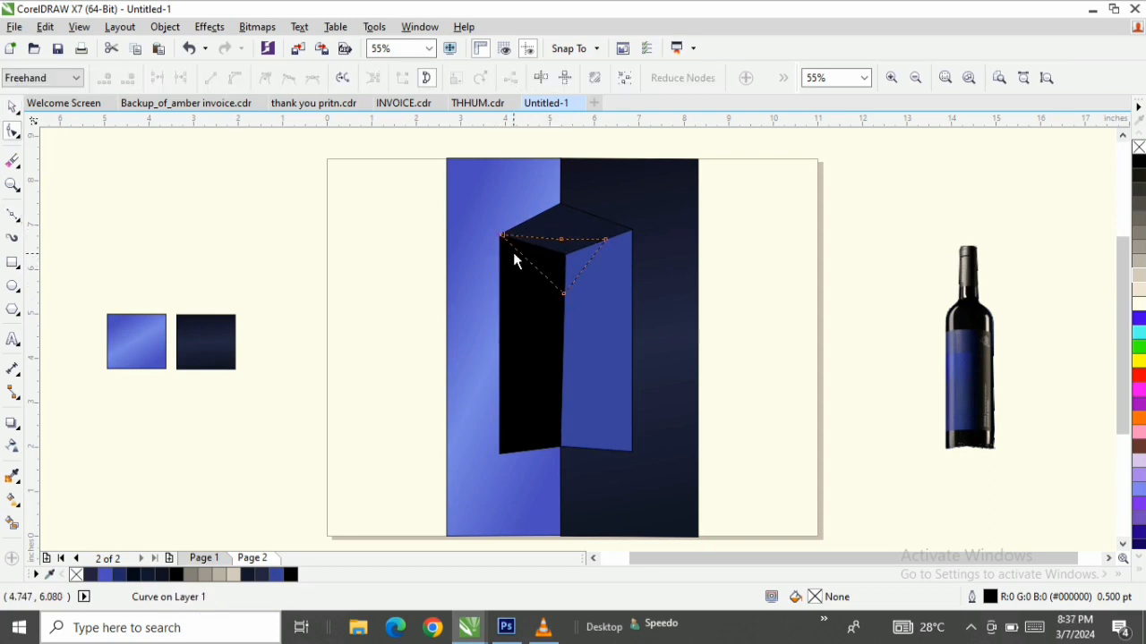
left_click_drag(502, 237, 520, 236)
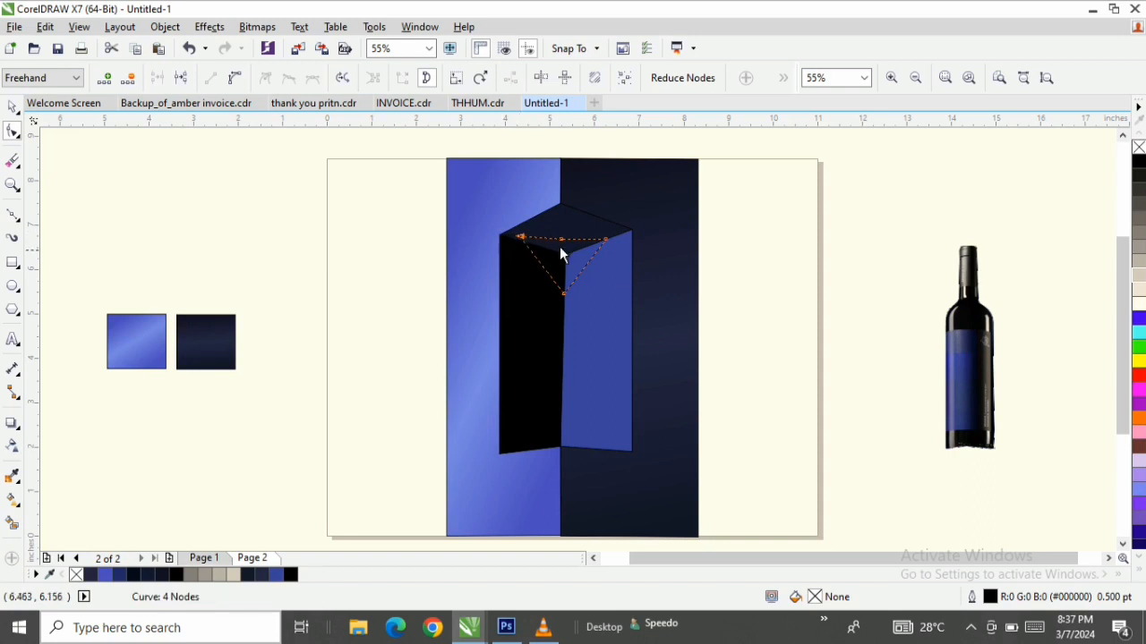
left_click(560, 239)
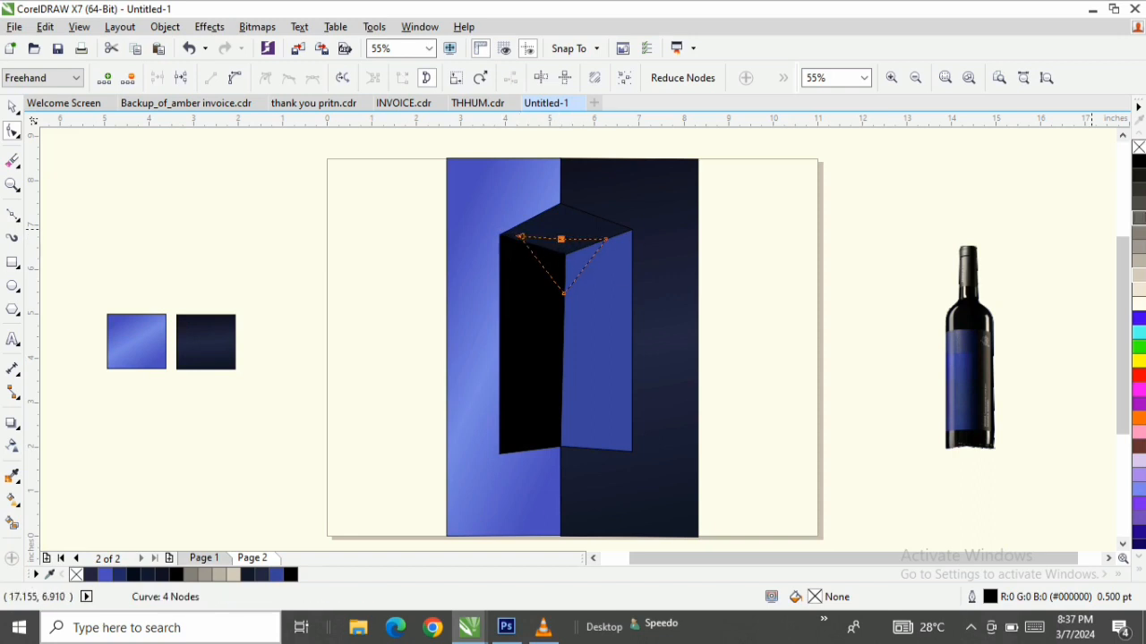
left_click(1141, 160)
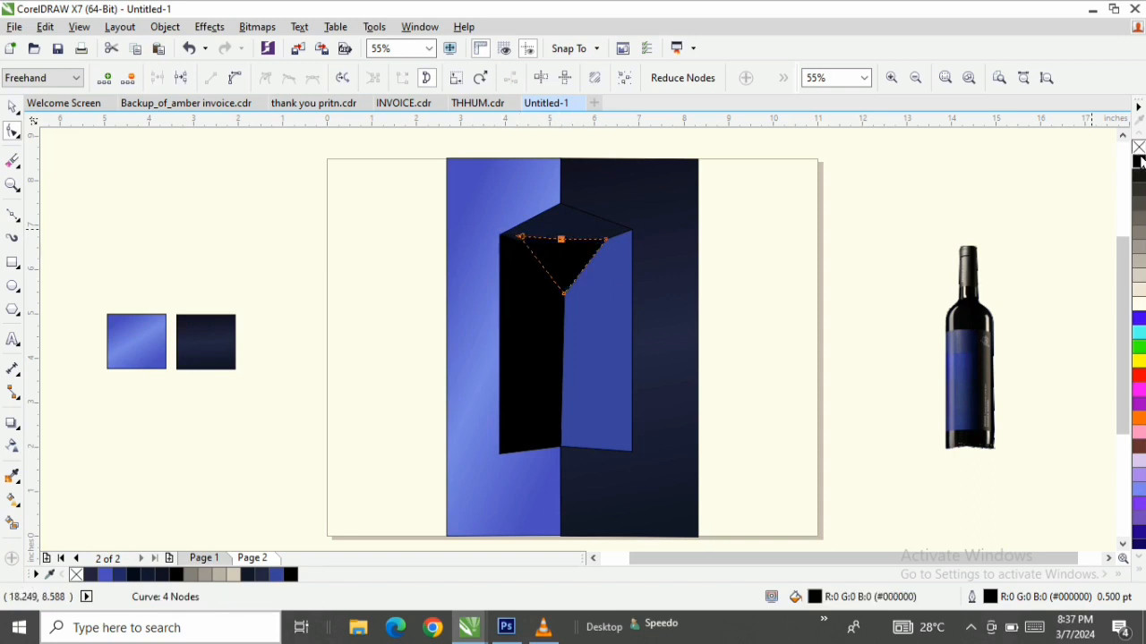
- Shift the shadow shape's right node slightly outward along the lower edge of the niche's top face
key("space")
key("space")
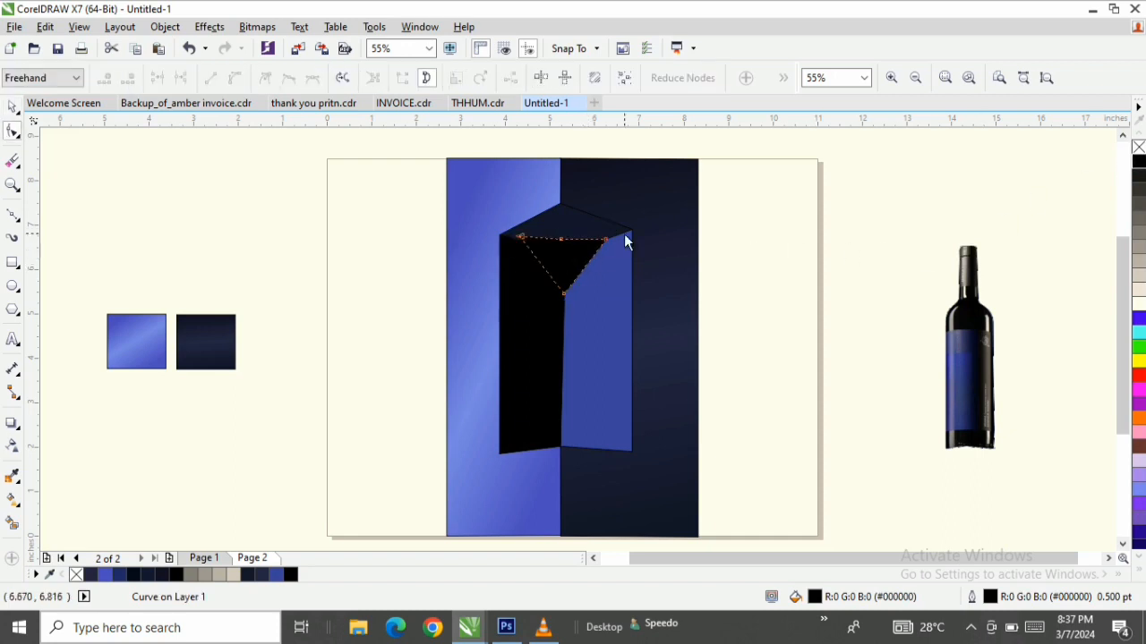
left_click_drag(608, 239, 612, 238)
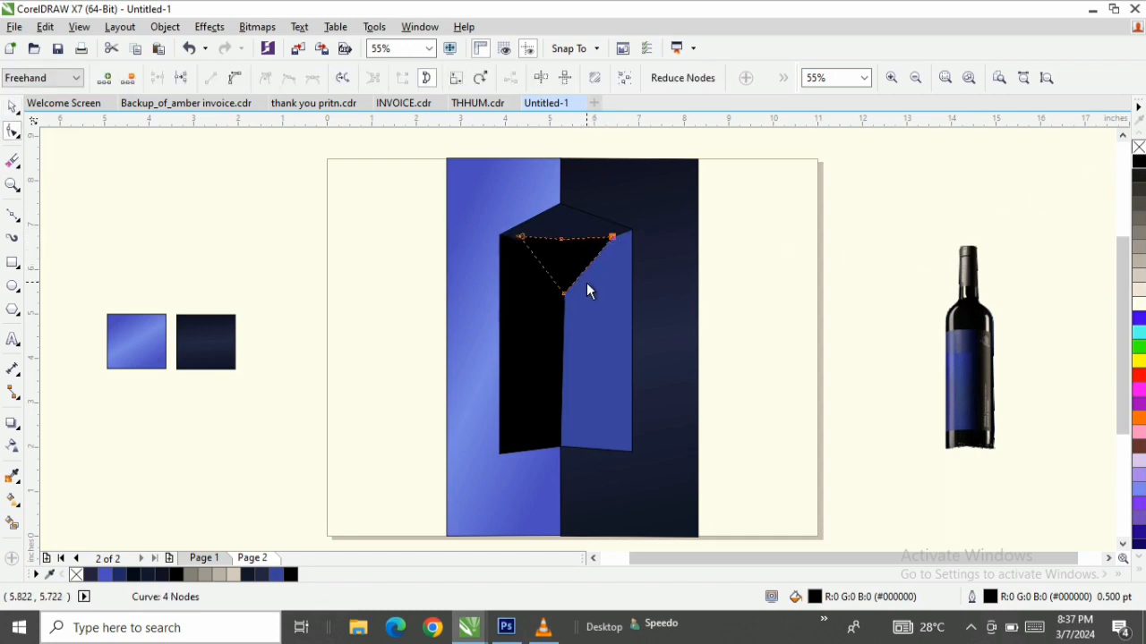
- Convert the black shadow shape to a bitmap and apply a Gaussian Blur with a radius of 71 pixels
key("space")
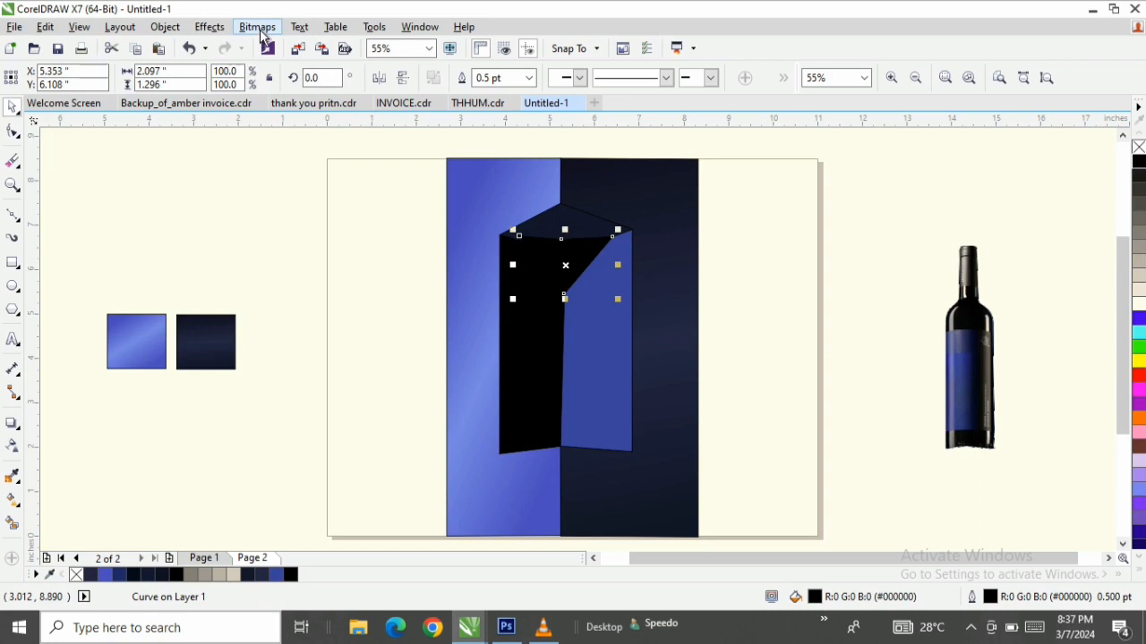
left_click(258, 27)
left_click(310, 45)
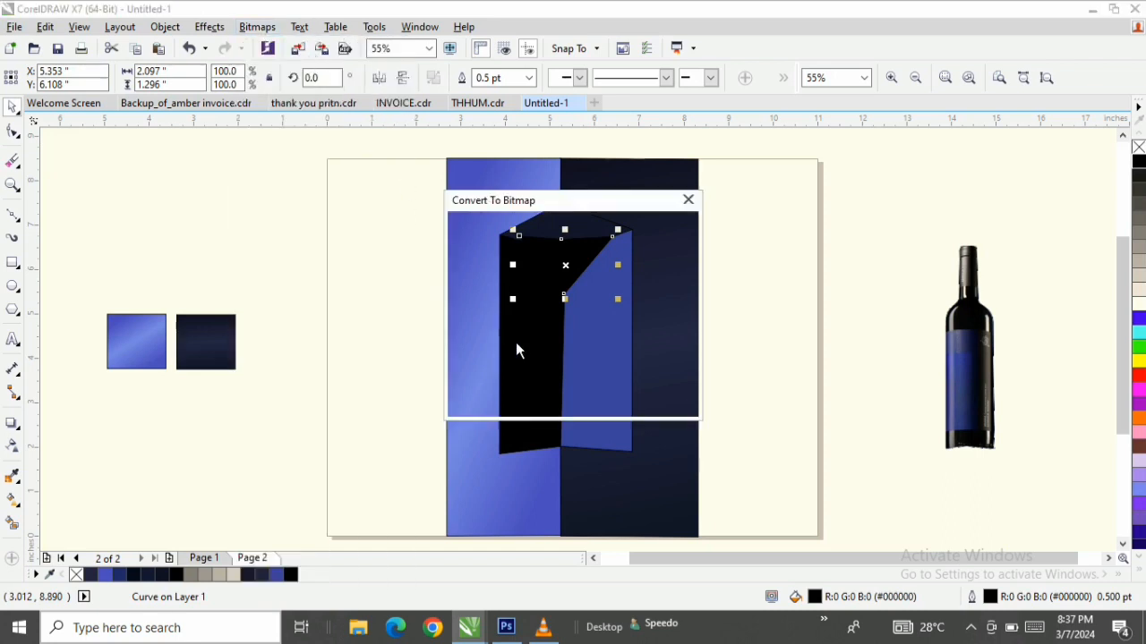
left_click(534, 400)
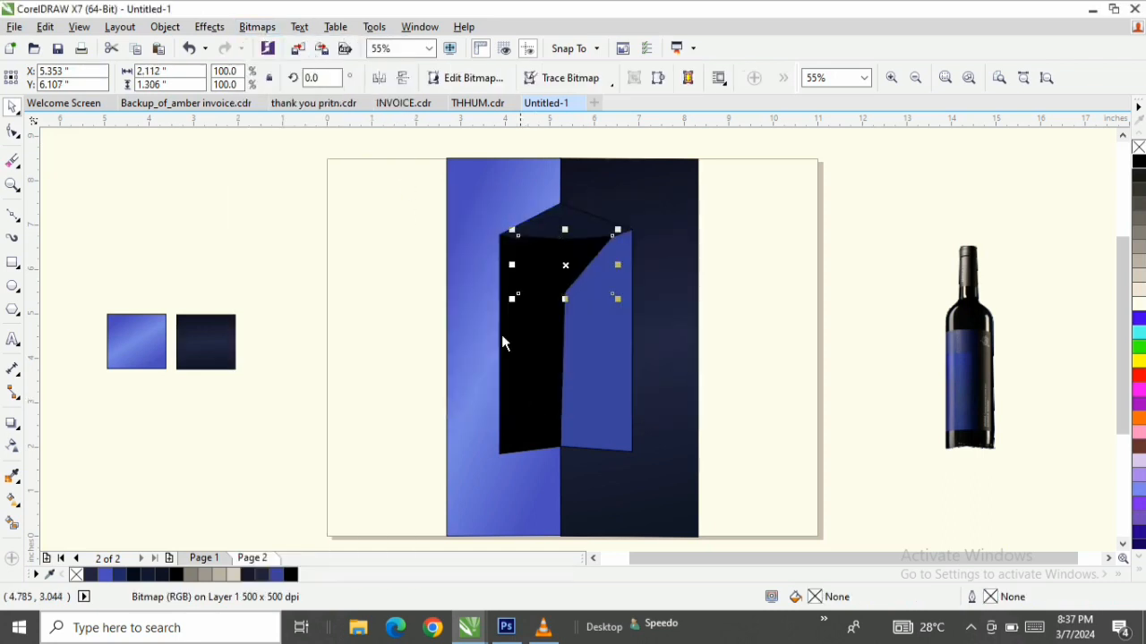
left_click(262, 26)
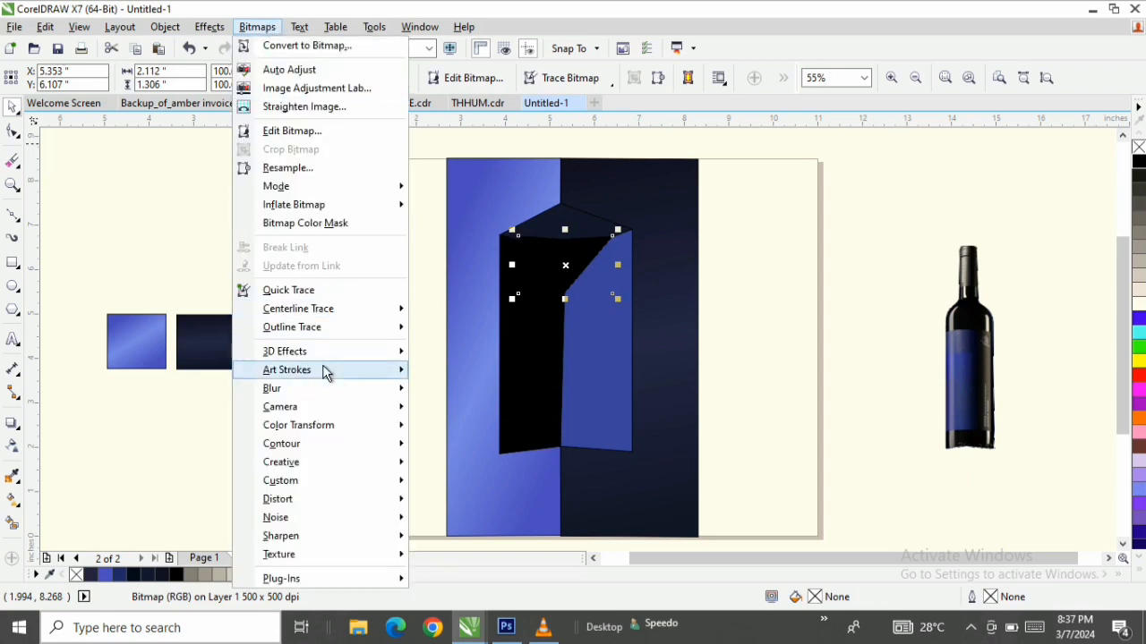
mouse_move(327, 388)
left_click(473, 410)
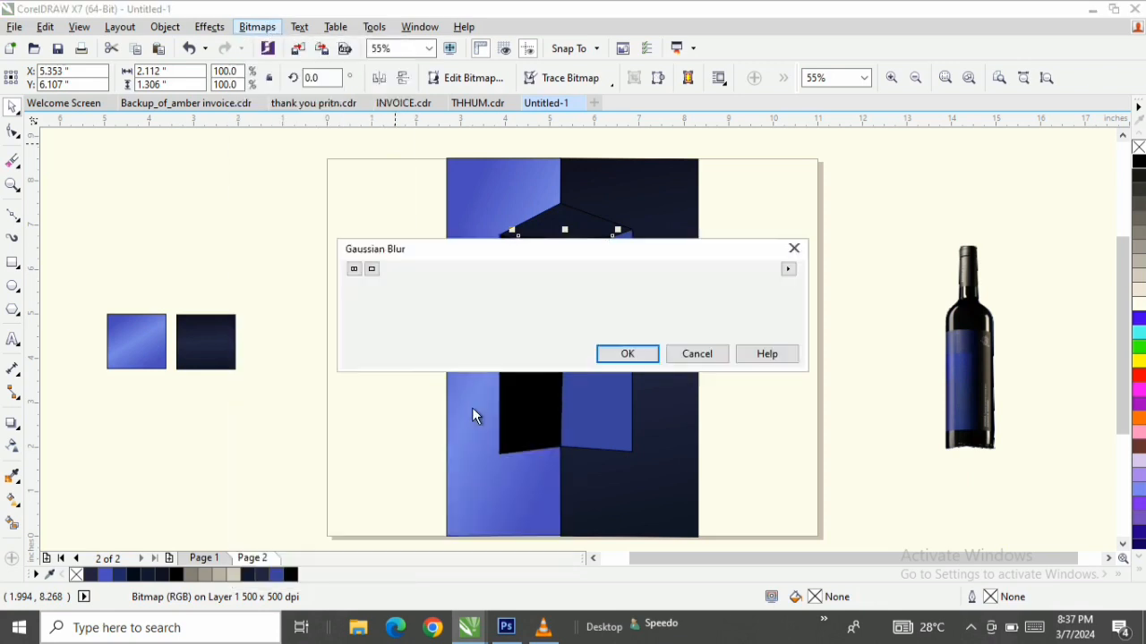
left_click_drag(554, 270, 902, 168)
left_click(927, 169)
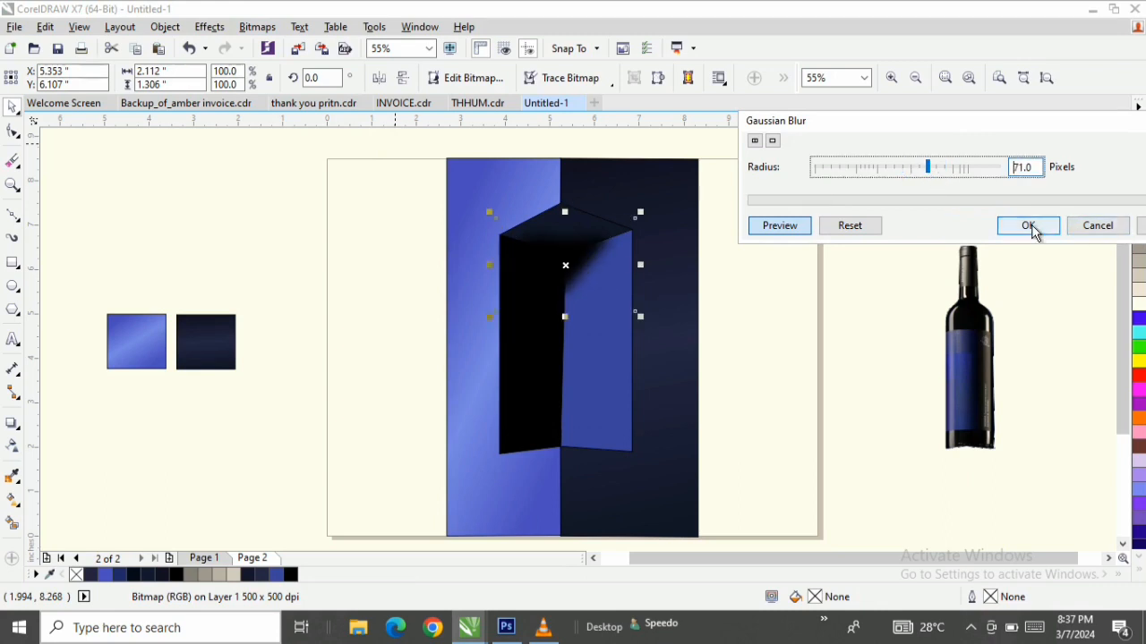
left_click(1029, 226)
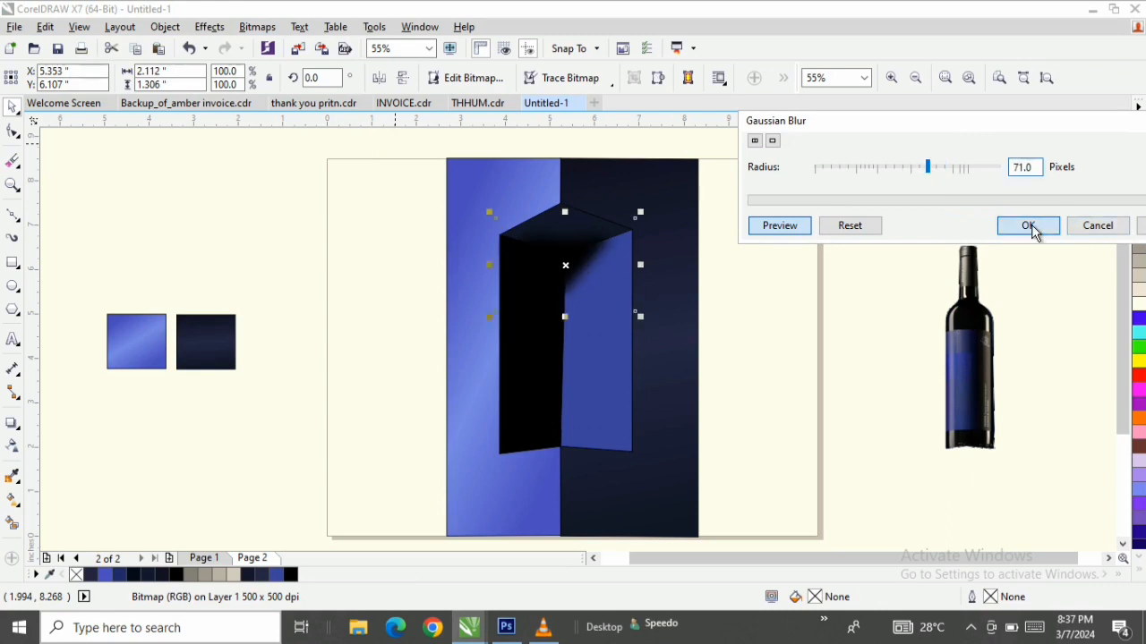
- Enlarge the blurred shadow to about 110.9% and reposition it over the niche's upper inner corner at about X 5.376", Y 6.138"
key("Left")
left_click_drag(637, 320, 639, 329)
left_click(574, 268)
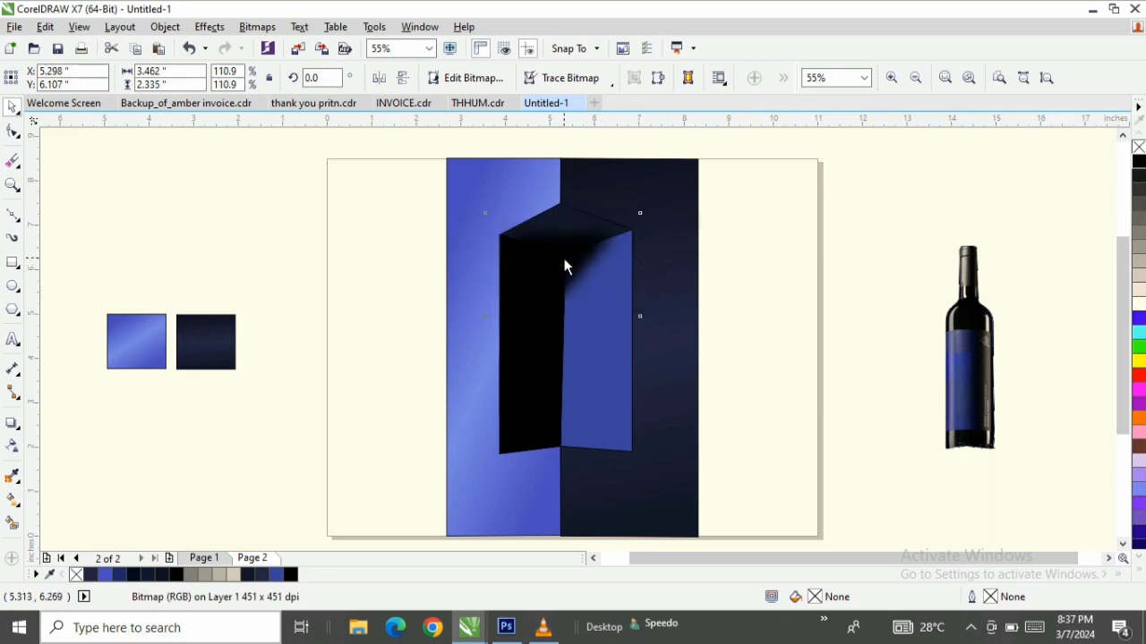
left_click_drag(572, 267, 578, 266)
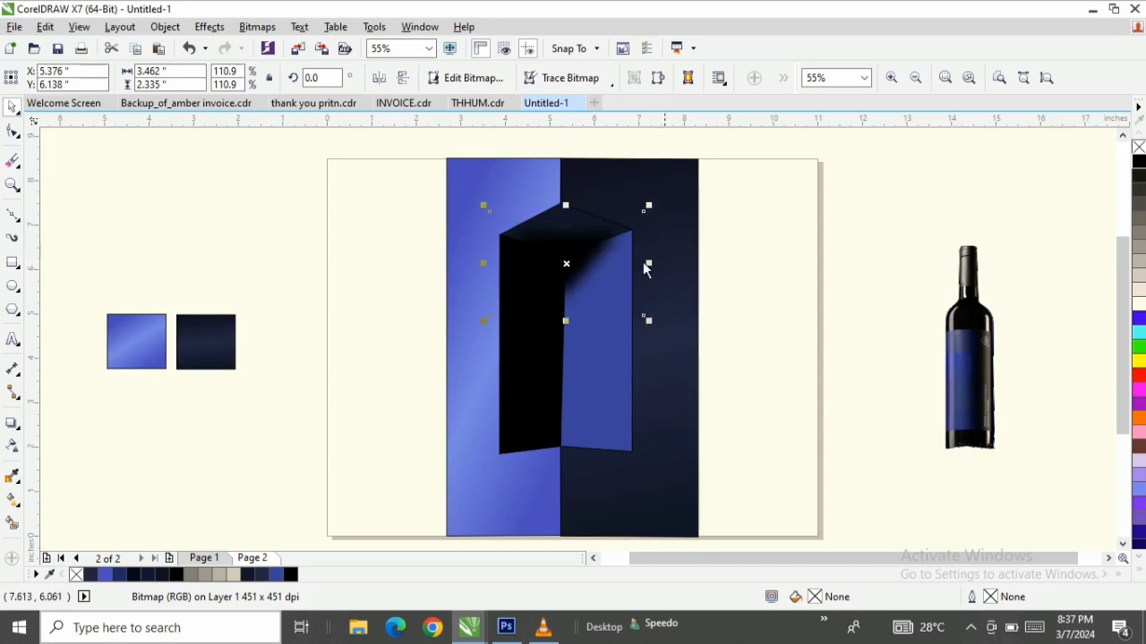
- Change the fill of the niche's right inner wall from uniform to a linear fountain fill
left_click(595, 390)
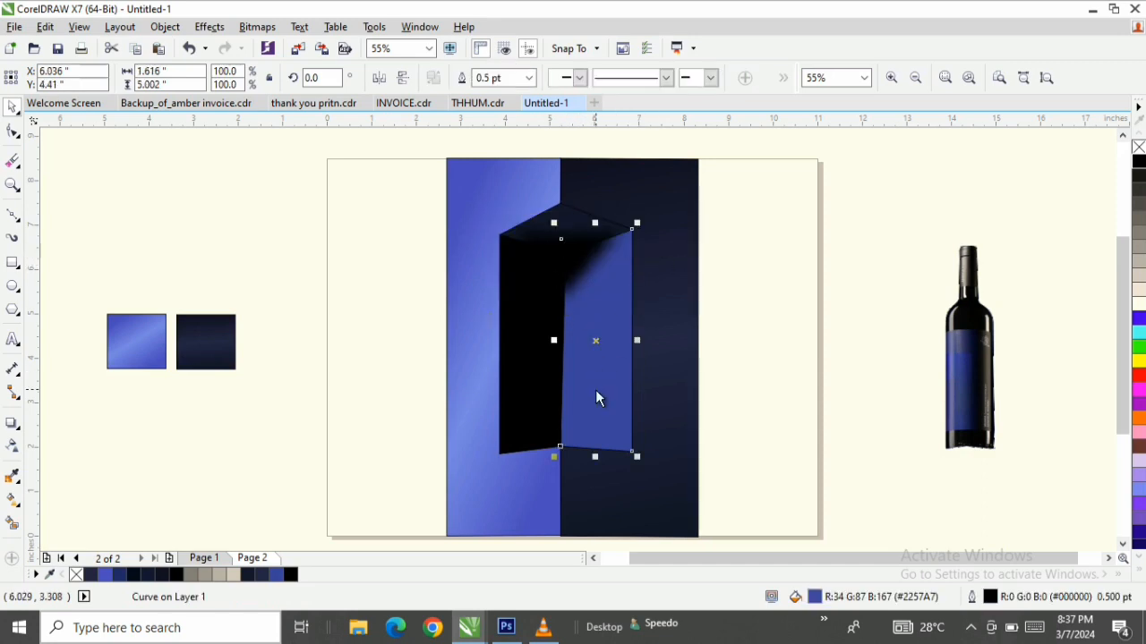
key("F10")
key("space")
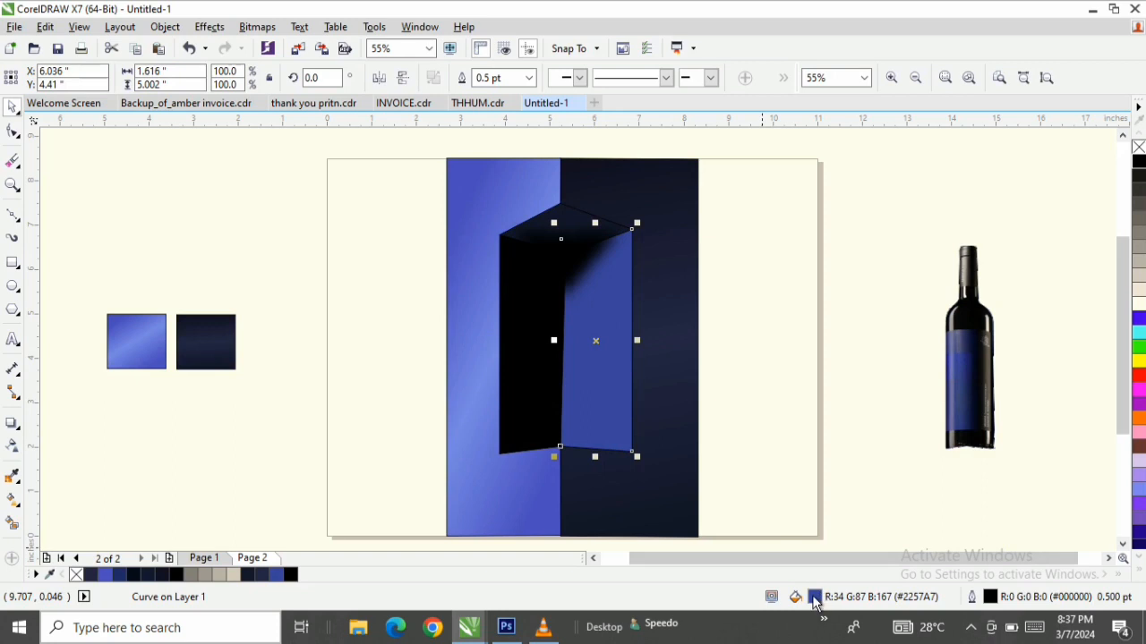
double_click(814, 598)
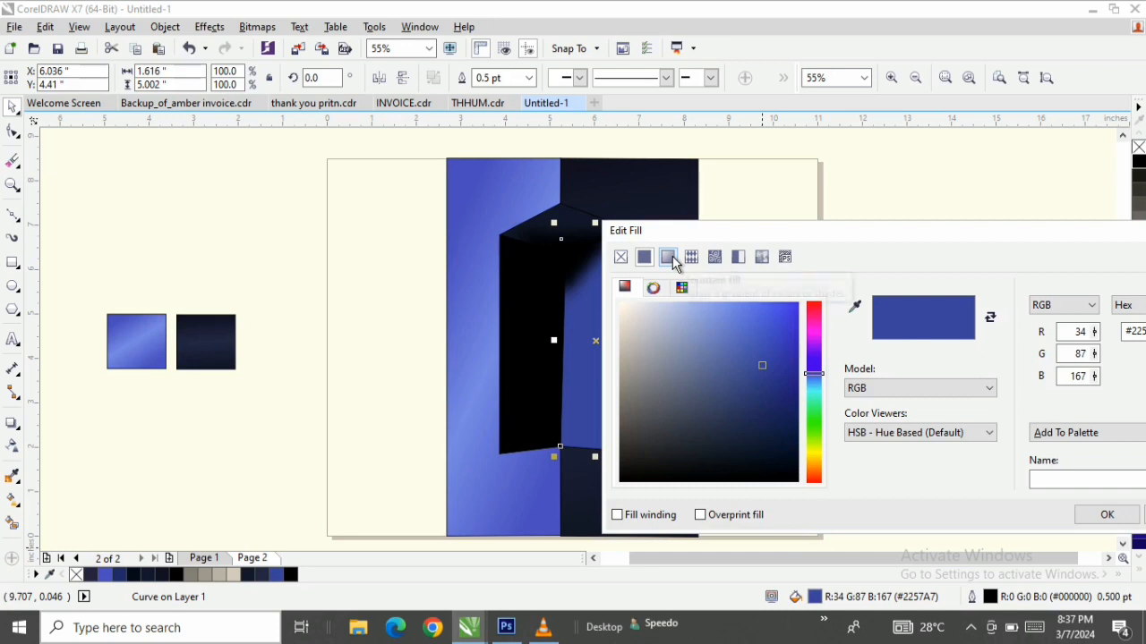
left_click(669, 258)
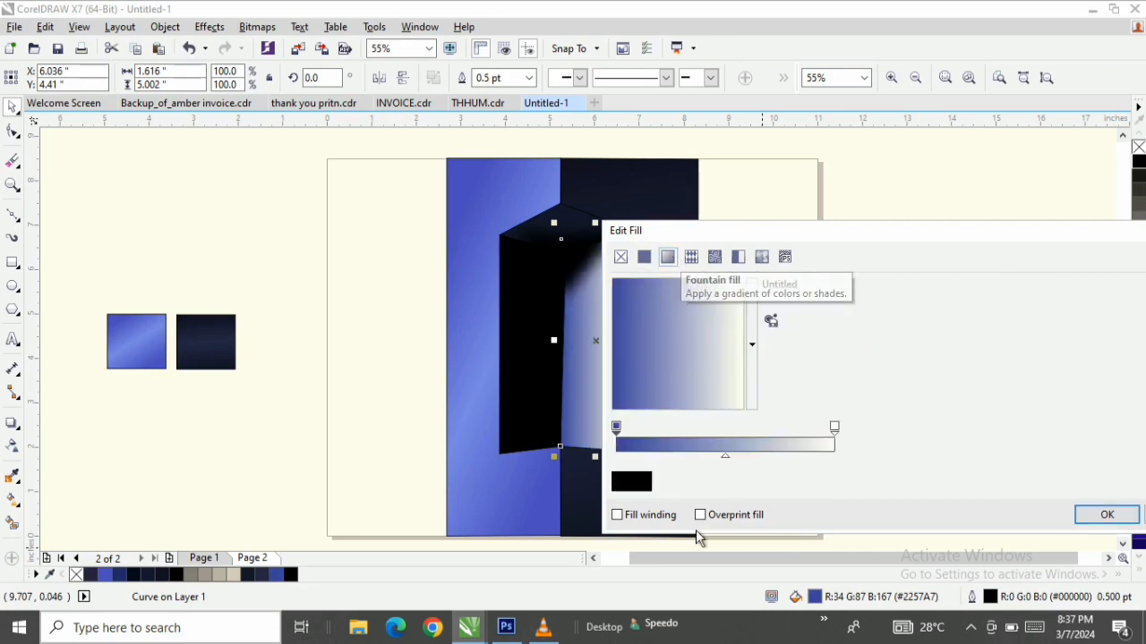
left_click_drag(846, 225, 318, 83)
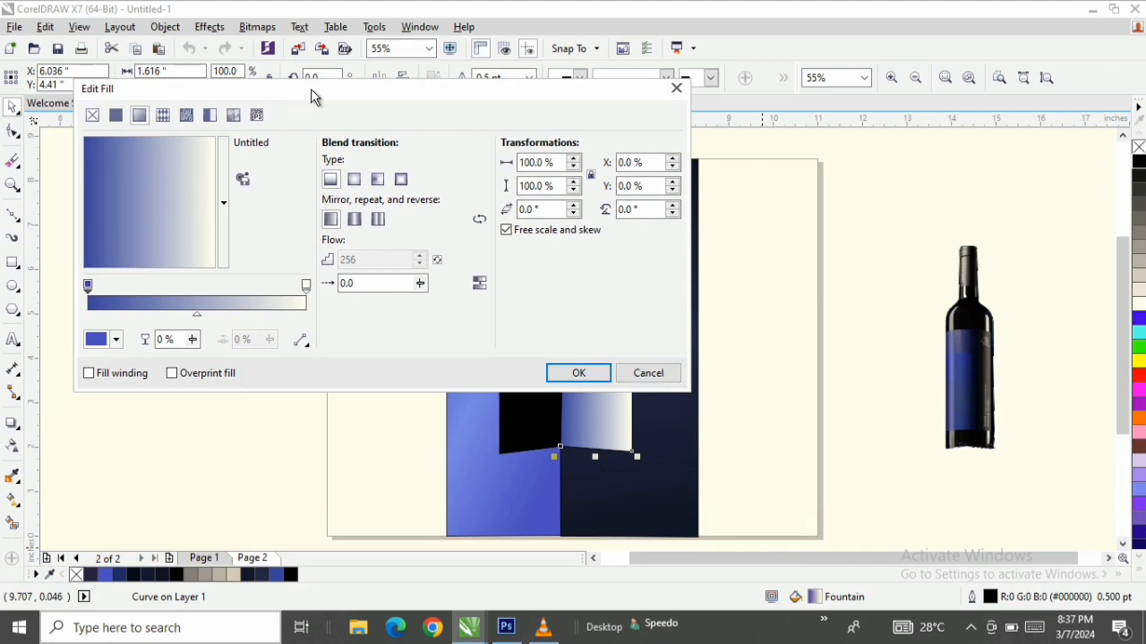
- Set the end colour of the right wall's gradient to the dark blue sampled from the bottle's label
left_click(305, 288)
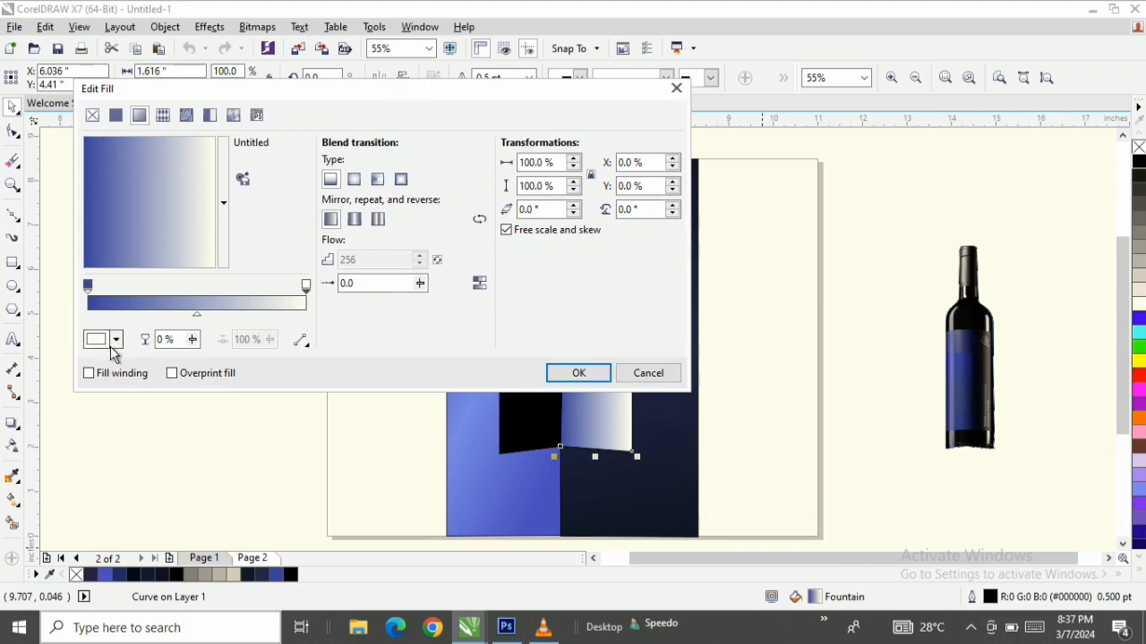
left_click(116, 339)
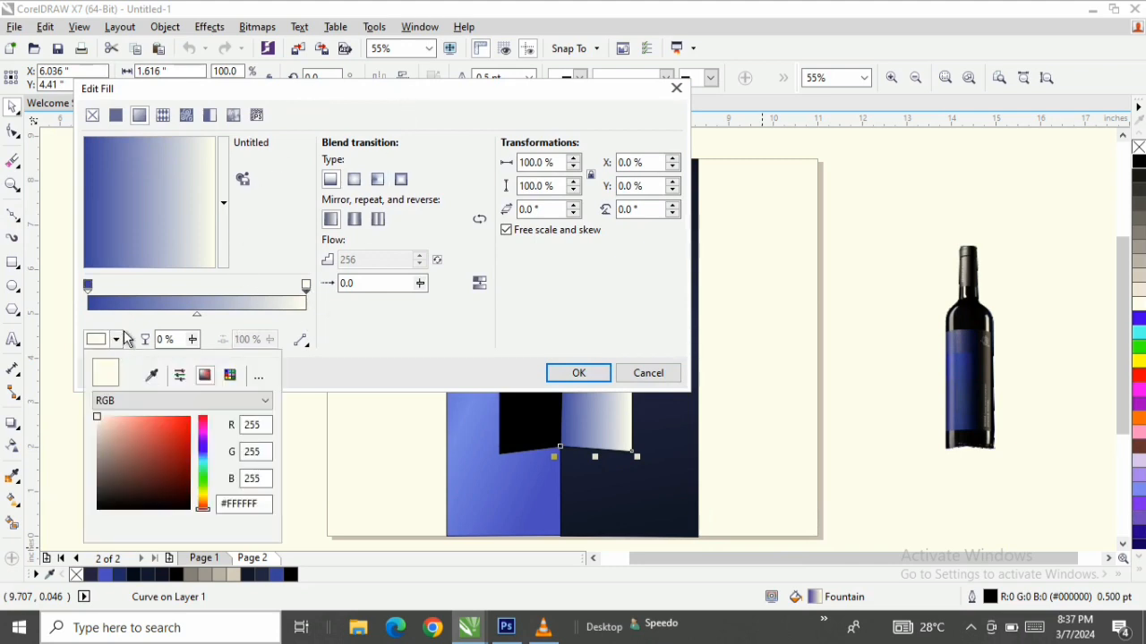
left_click(152, 377)
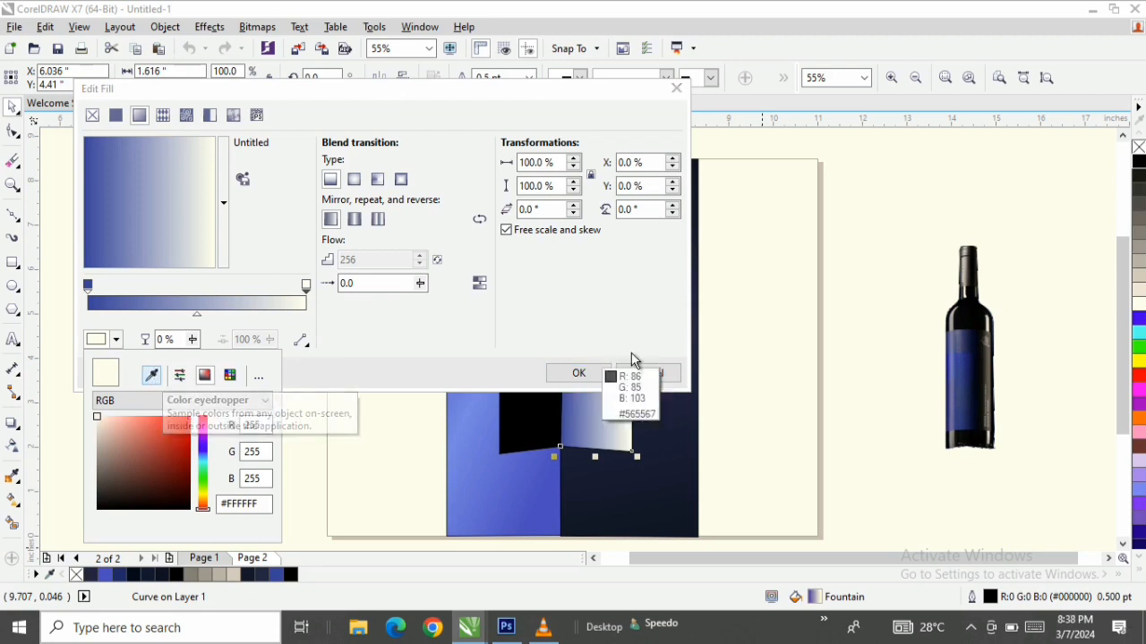
left_click(971, 367)
left_click(340, 92)
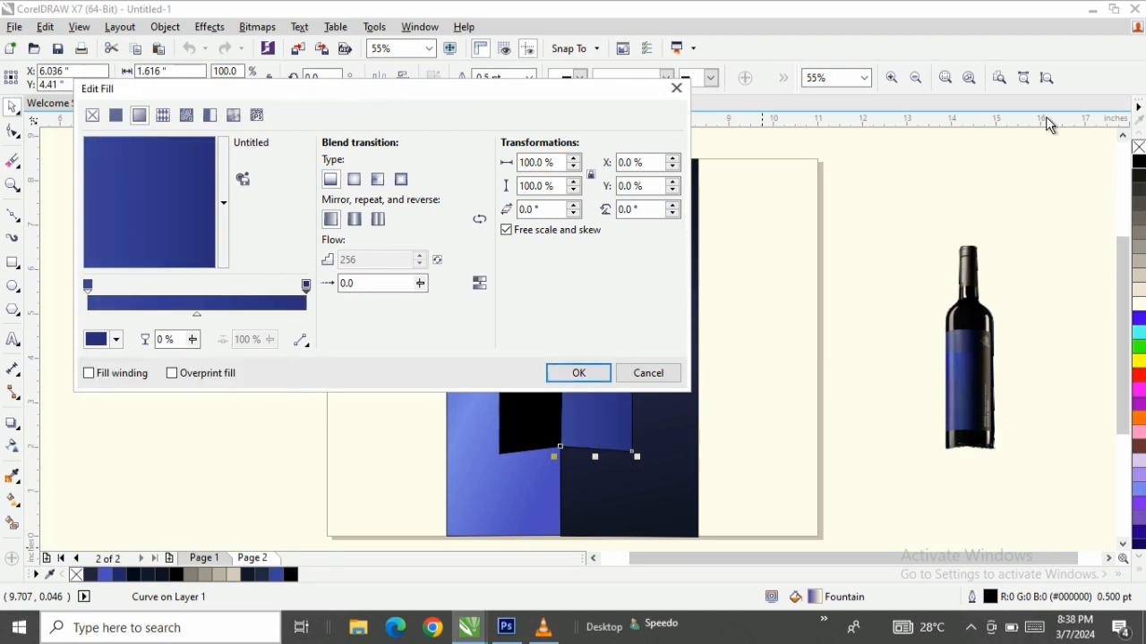
- Set the start colour of the right wall's gradient to black #000000
left_click_drag(325, 94, 981, 109)
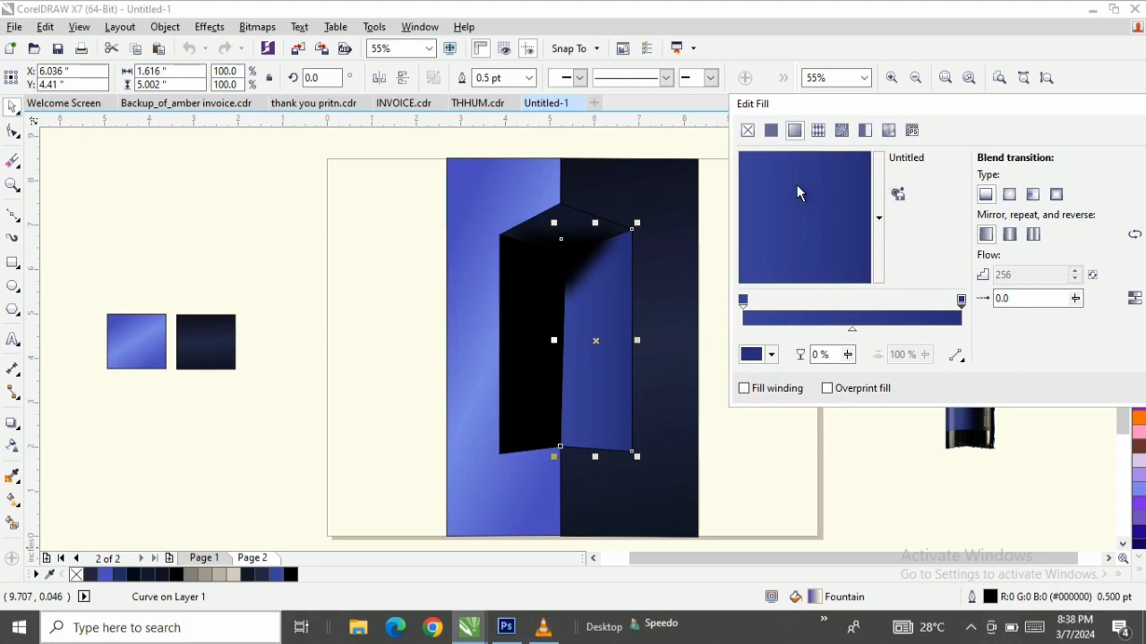
left_click(741, 311)
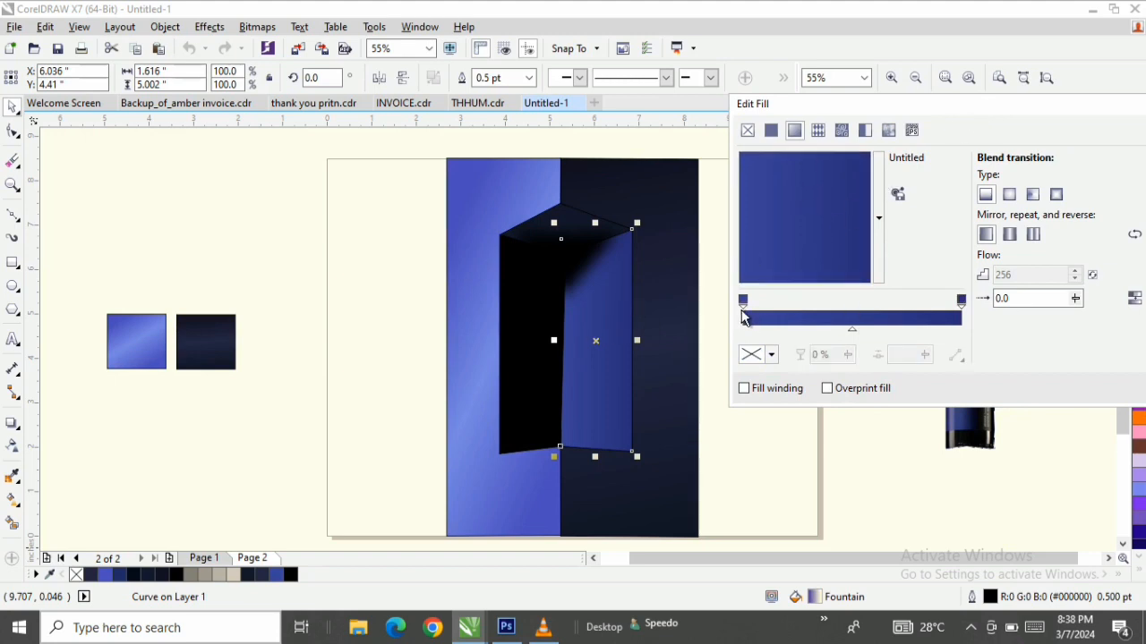
left_click(742, 309)
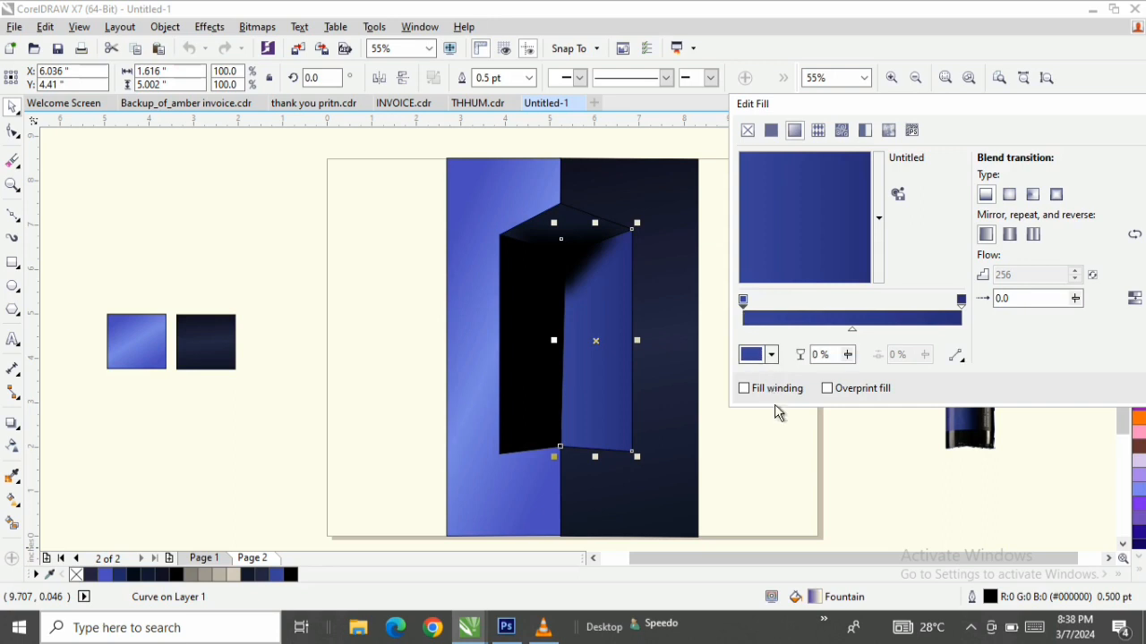
left_click(771, 355)
left_click_drag(814, 518, 778, 535)
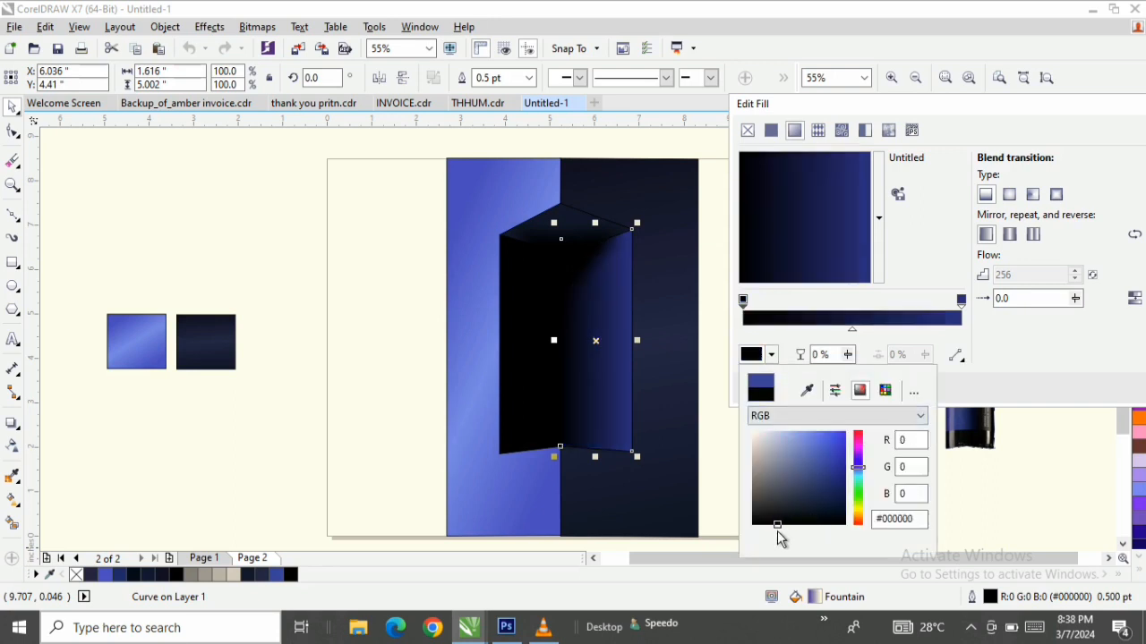
- Turn the right wall's gradient vertical, with black at the top and dark blue at the bottom, and shift its midpoint towards the black end
left_click(839, 183)
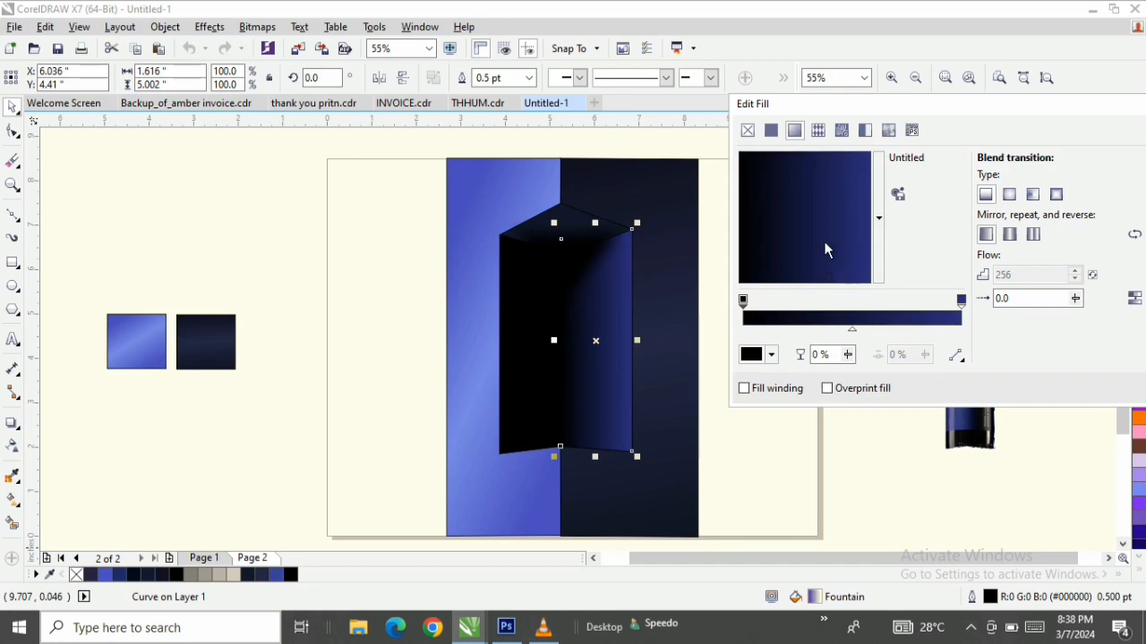
left_click_drag(781, 179, 808, 264)
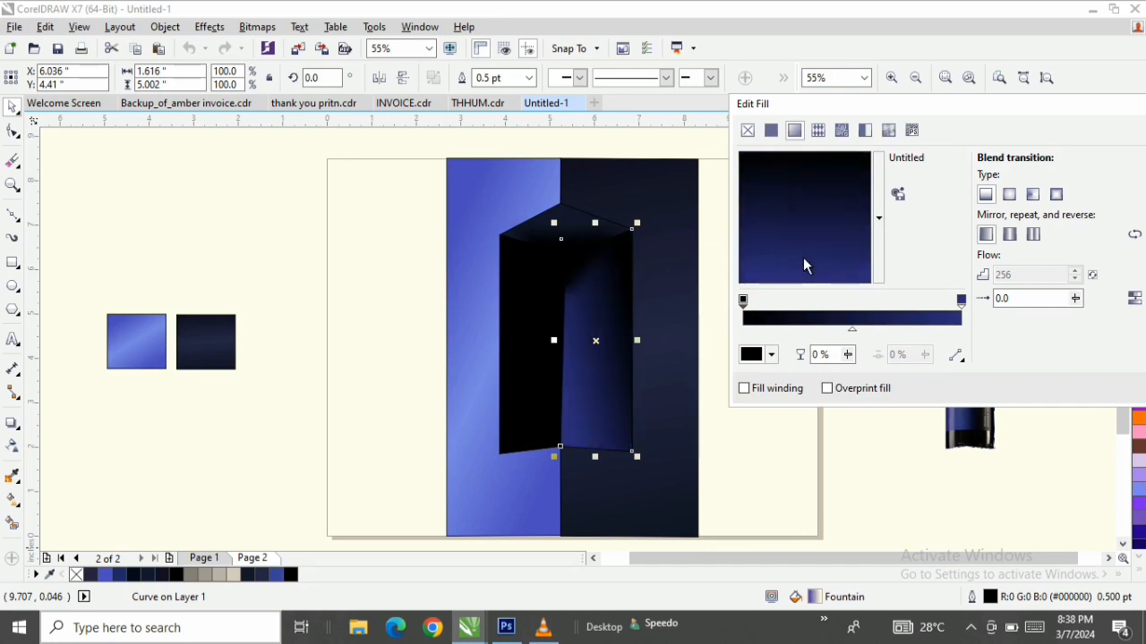
left_click_drag(851, 330, 799, 331)
- Add an intermediate colour stop at about 35% of the right wall's gradient and tilt the black towards the upper right corner
double_click(881, 326)
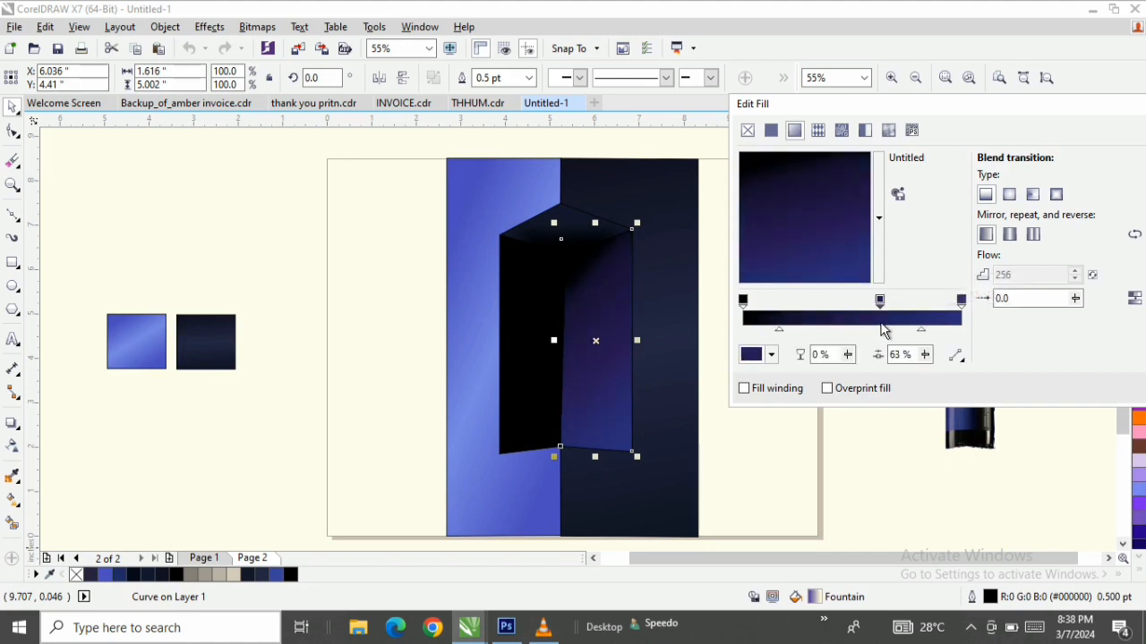
left_click_drag(881, 302, 795, 302)
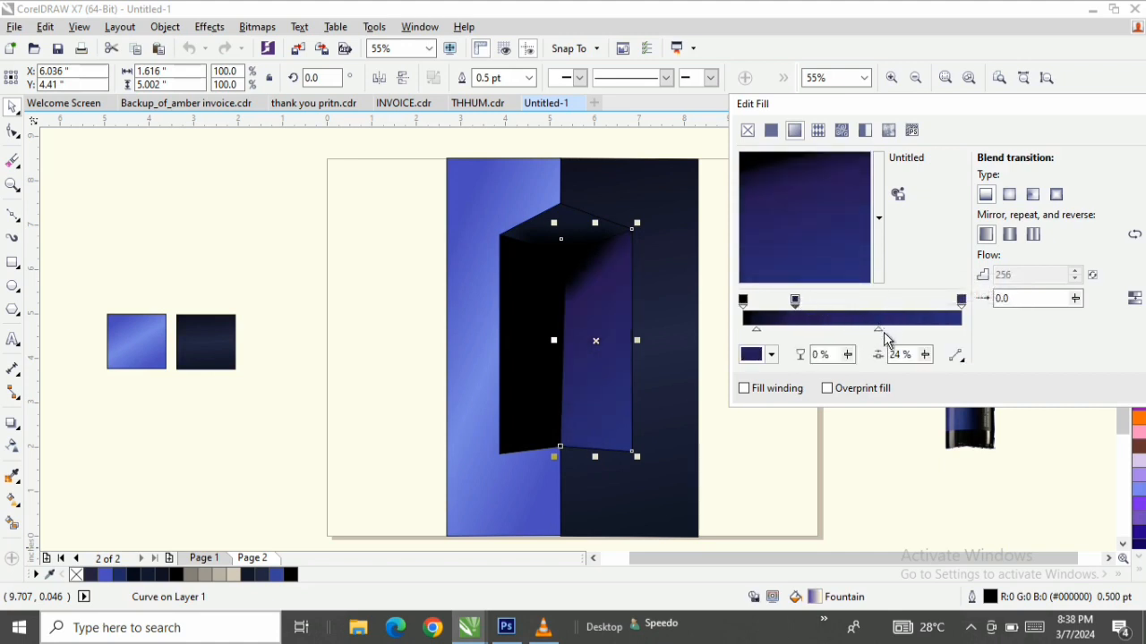
left_click_drag(877, 331, 846, 331)
left_click_drag(832, 177, 799, 248)
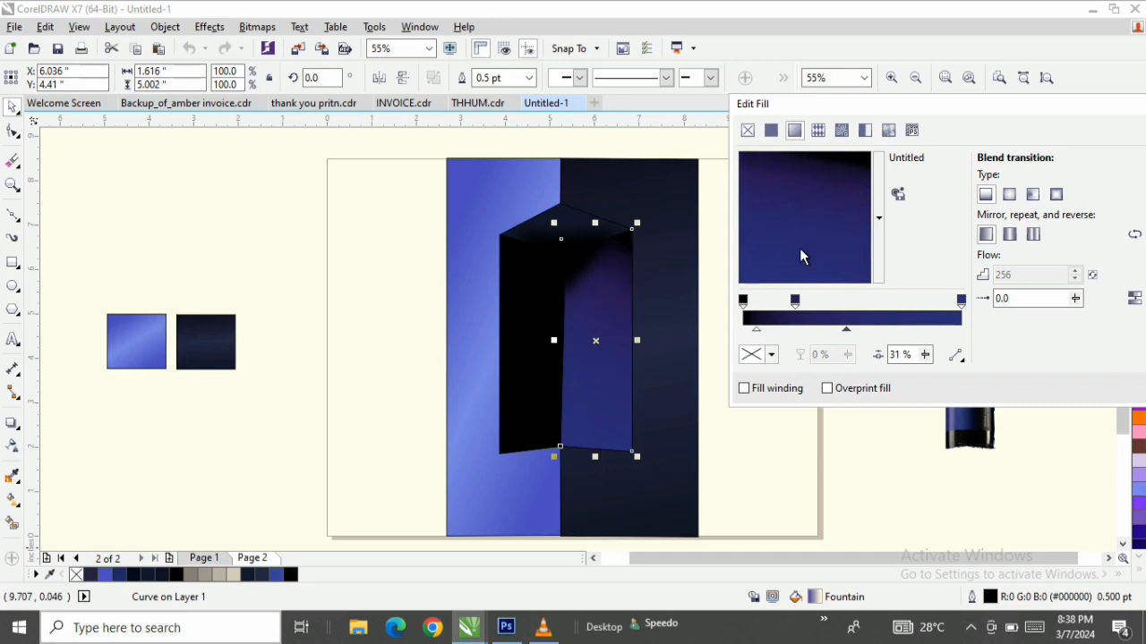
left_click_drag(797, 304, 821, 304)
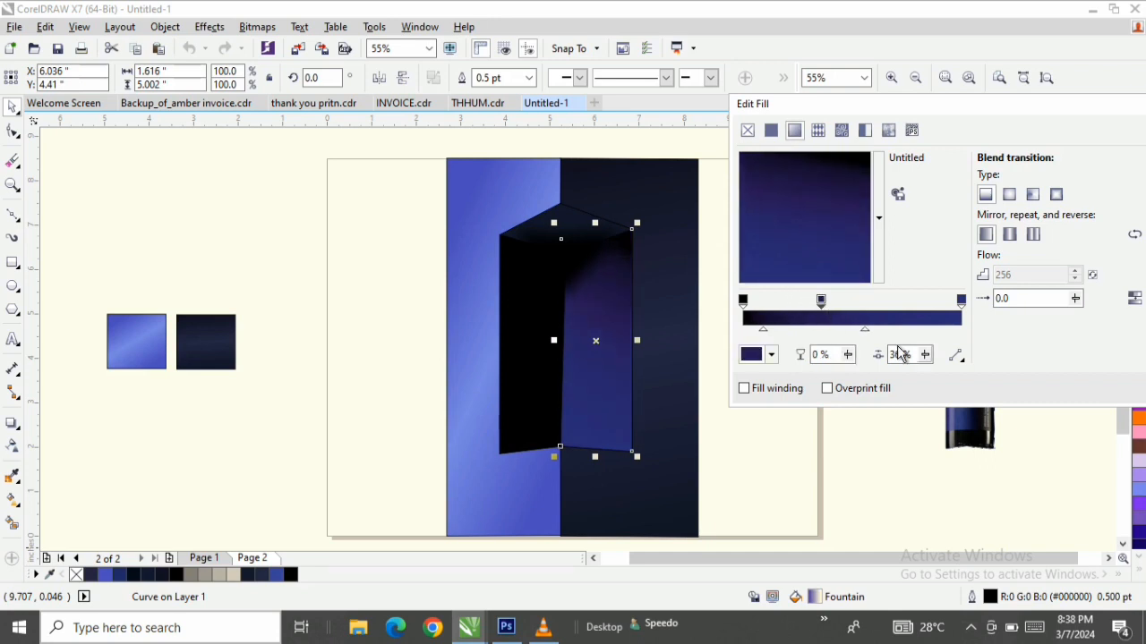
left_click_drag(869, 334, 863, 334)
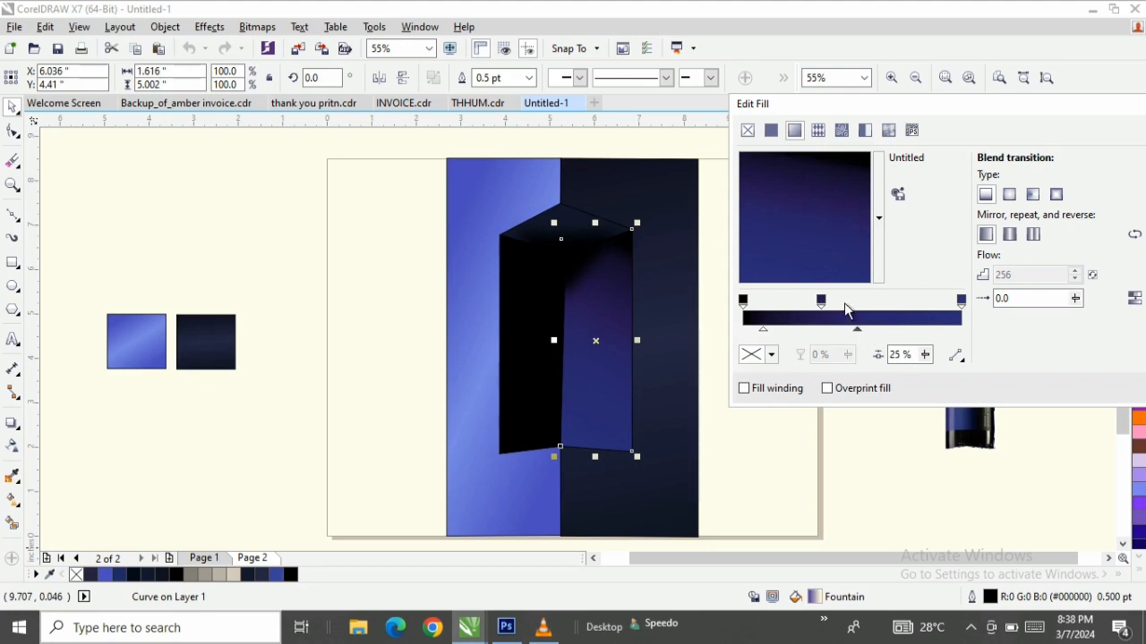
left_click(822, 302)
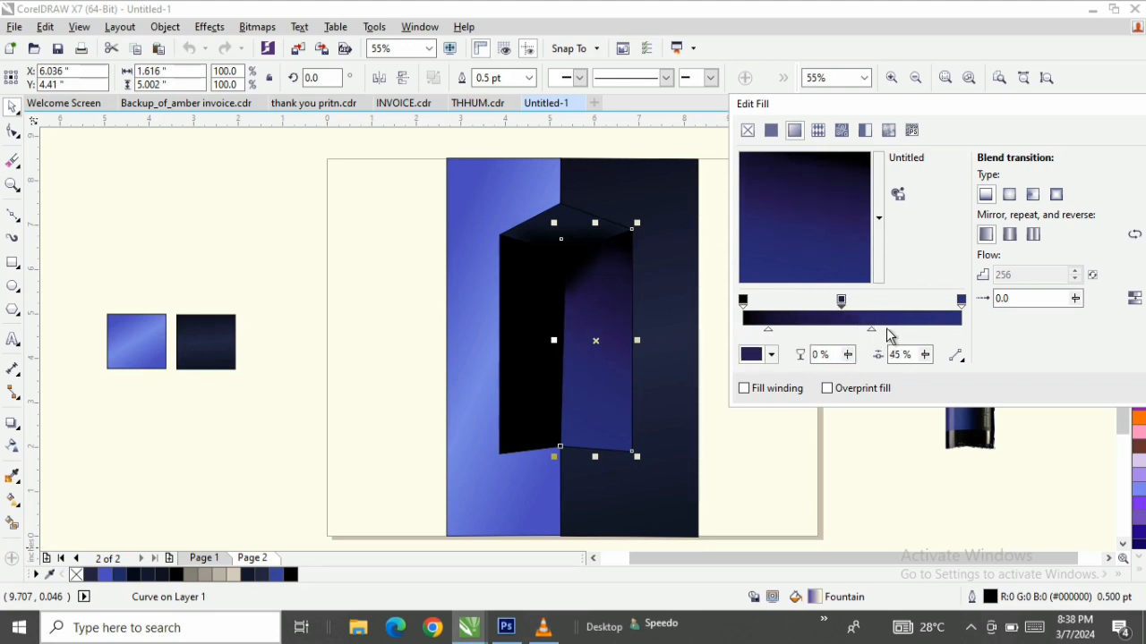
left_click(871, 331)
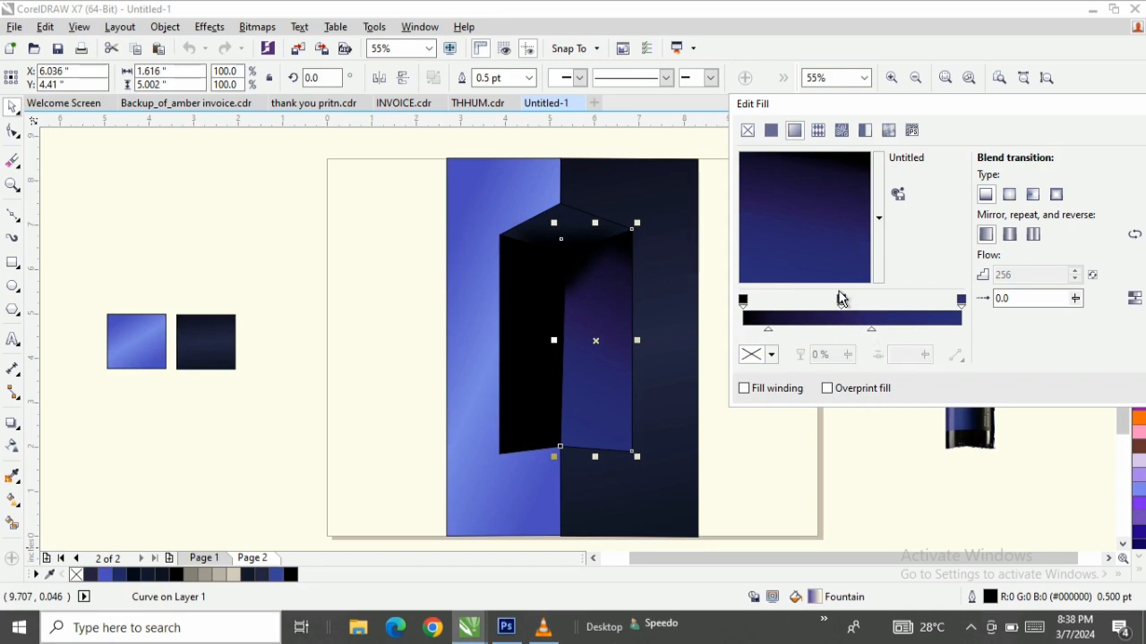
left_click_drag(840, 301, 820, 304)
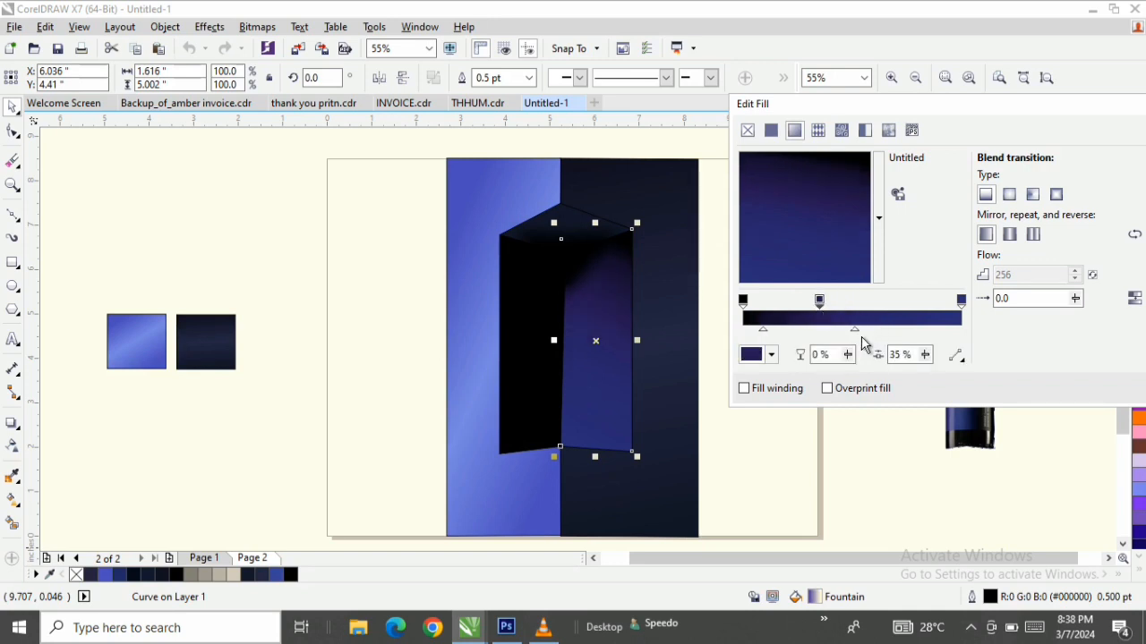
- Set the end colour of the right wall's gradient to the lighter blue #3A67B5 and apply the fill
left_click(960, 302)
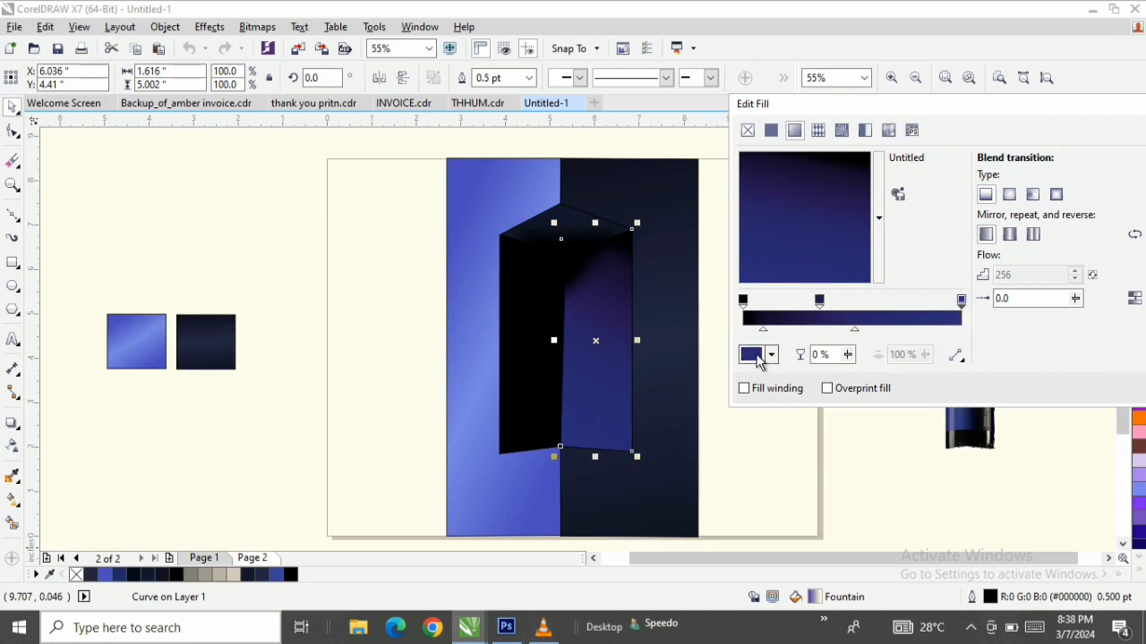
left_click_drag(841, 106, 729, 13)
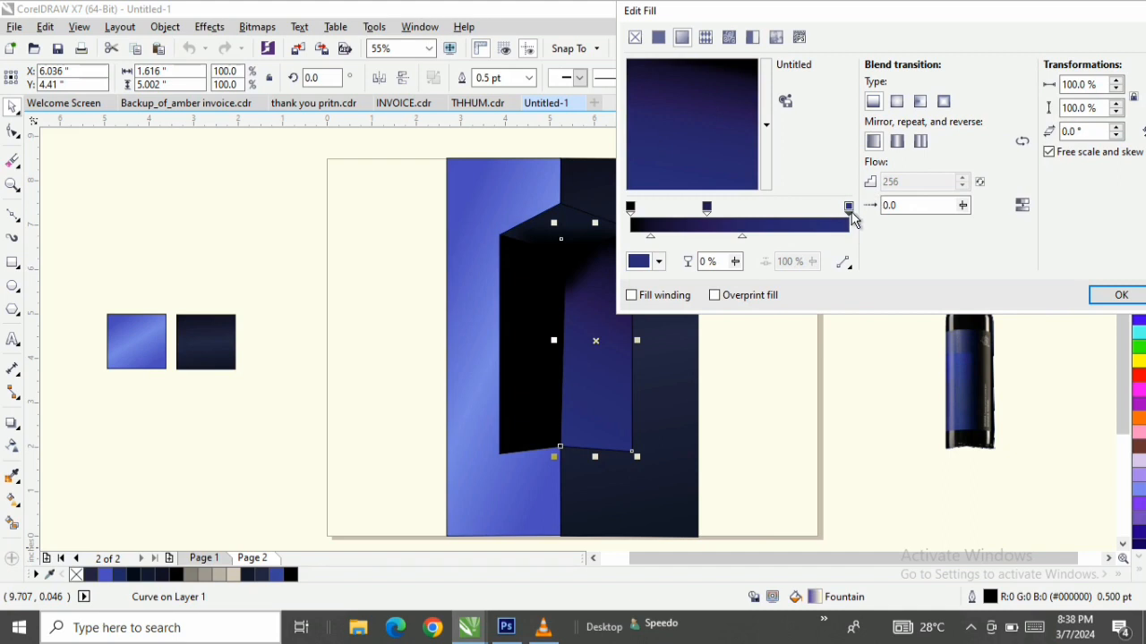
left_click(659, 262)
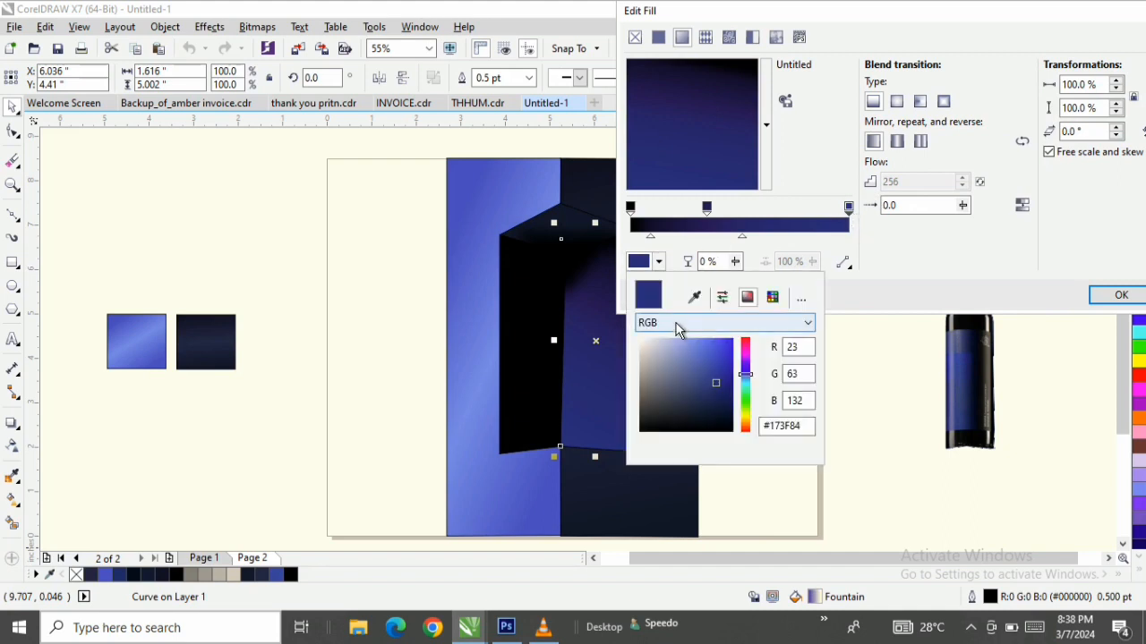
left_click(702, 365)
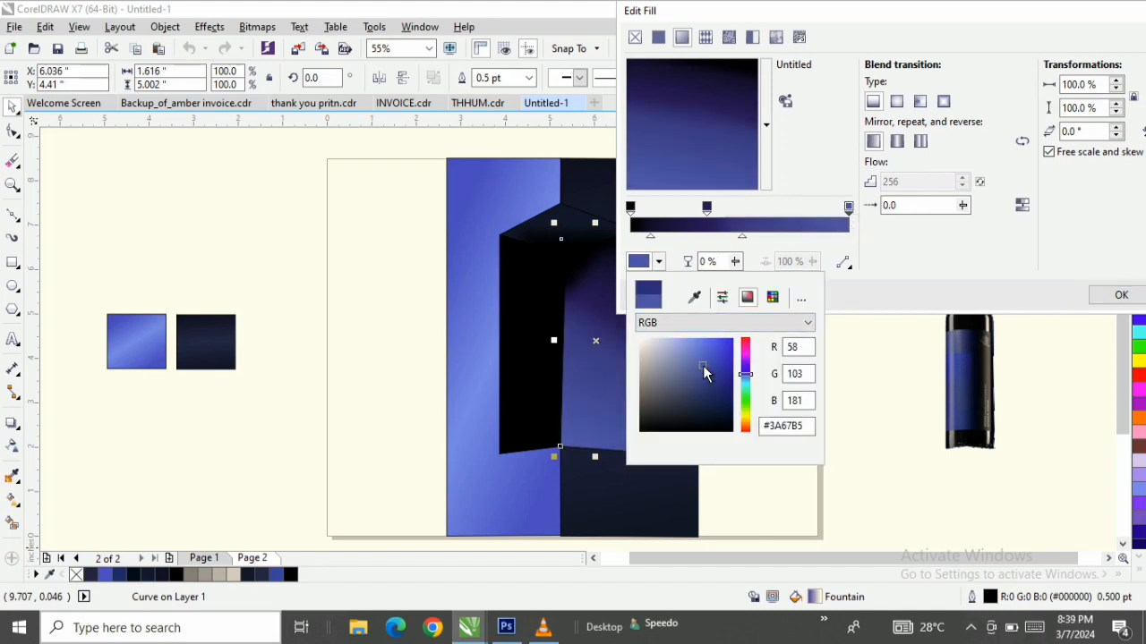
left_click(819, 16)
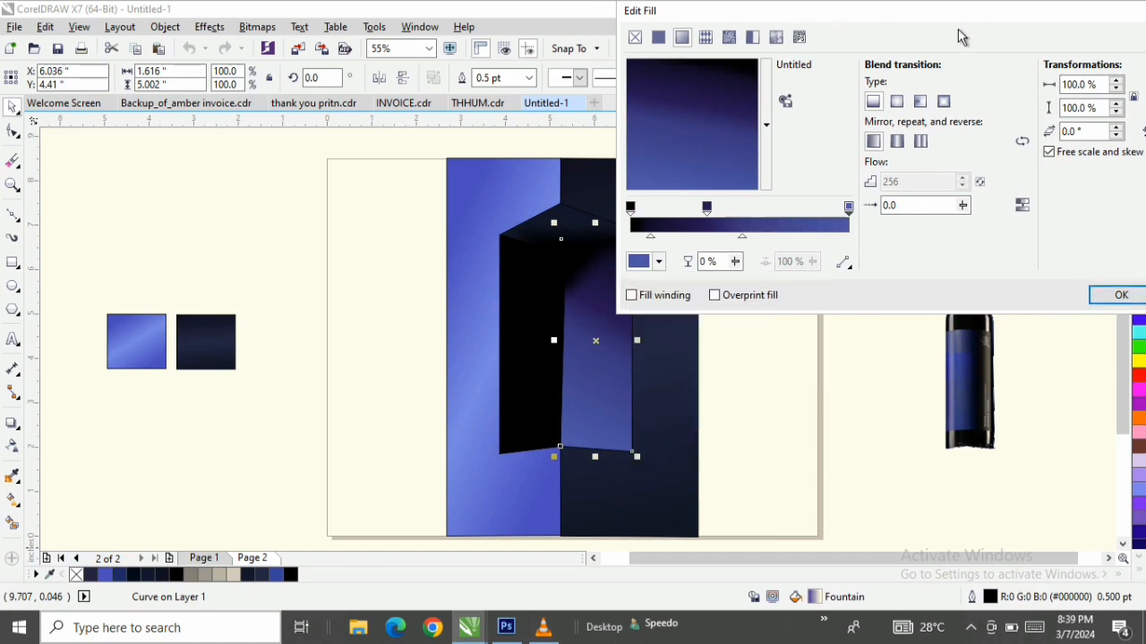
left_click(1121, 295)
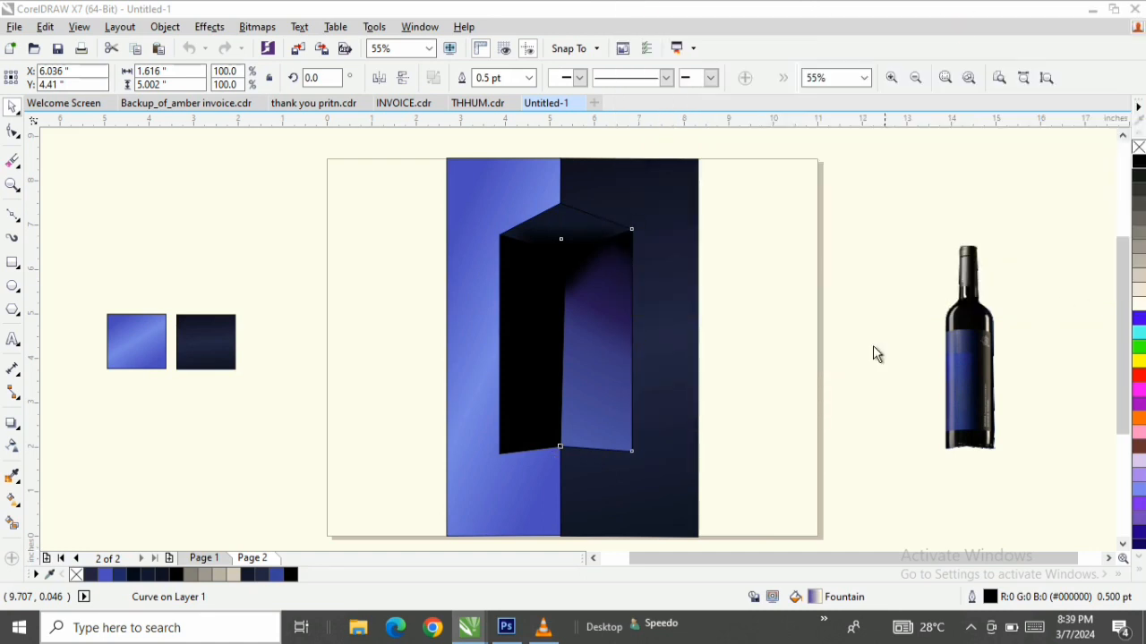
- Place the bottle image inside the niche at about X 5.281", Y 4.233" and bring it in front of the other objects
left_click(869, 222)
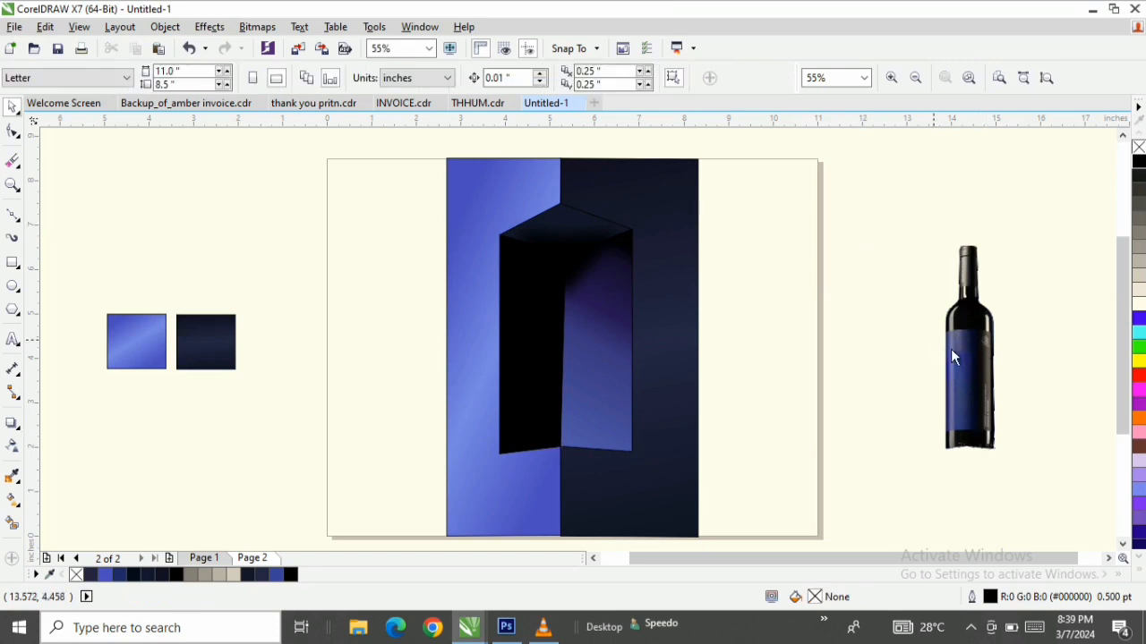
left_click(969, 364)
left_click_drag(973, 359, 568, 359)
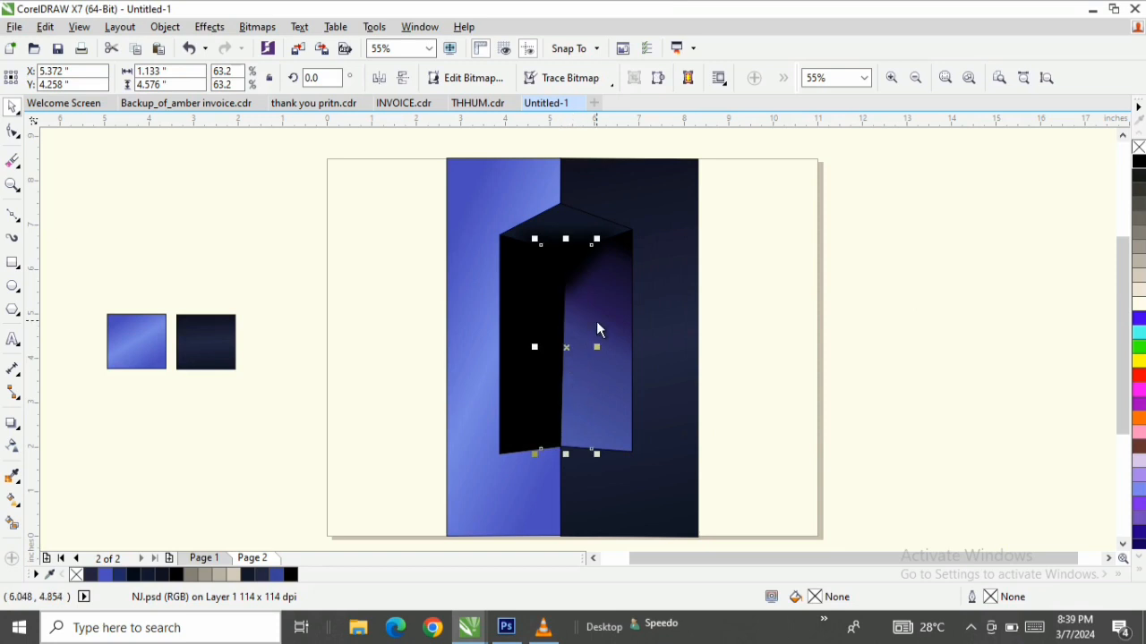
key("shift+Page_Up")
scroll(559, 345, "up", 1)
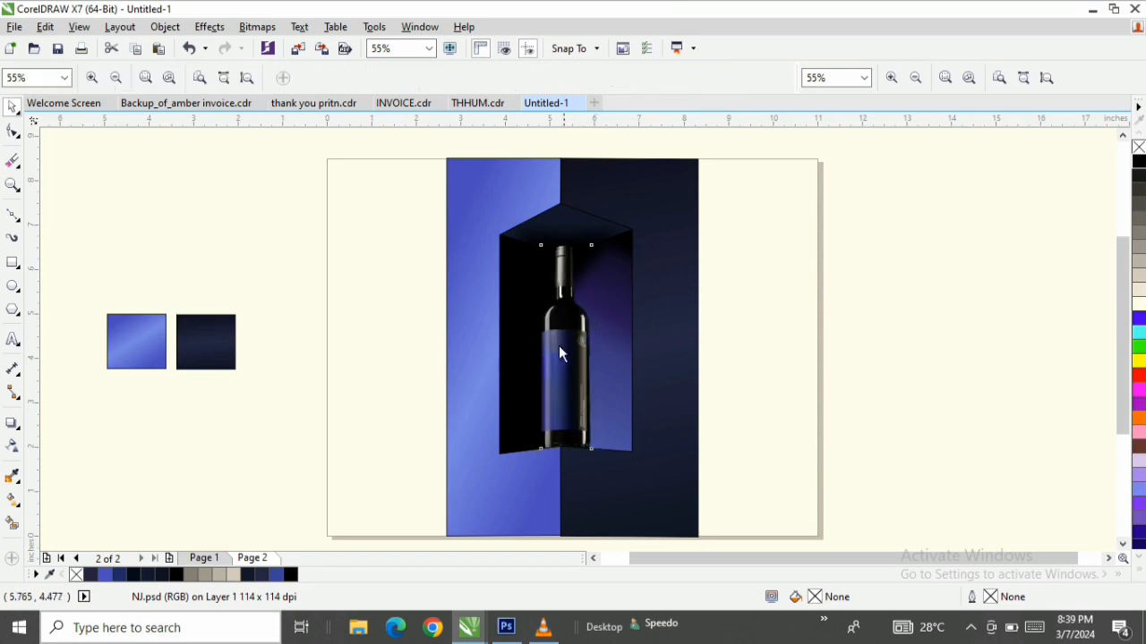
left_click_drag(471, 366, 674, 489)
left_click_drag(578, 360, 564, 356)
left_click(568, 359)
key("shift+F4")
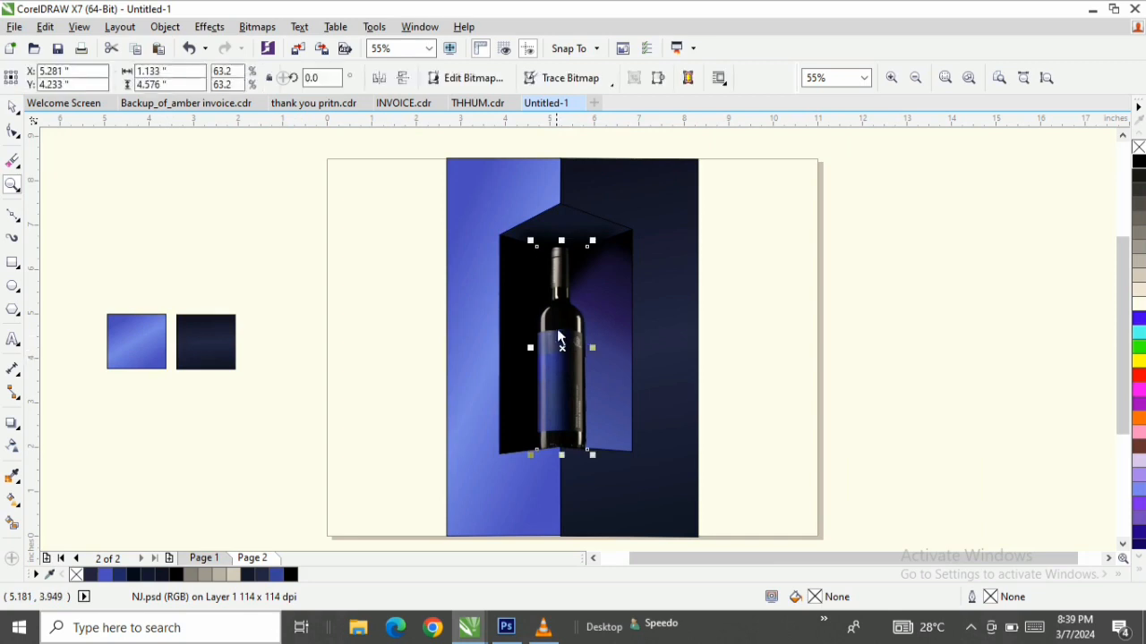
- Remove the outlines from all objects of the background and niche artwork
left_click(657, 284)
left_click_drag(428, 142, 742, 543)
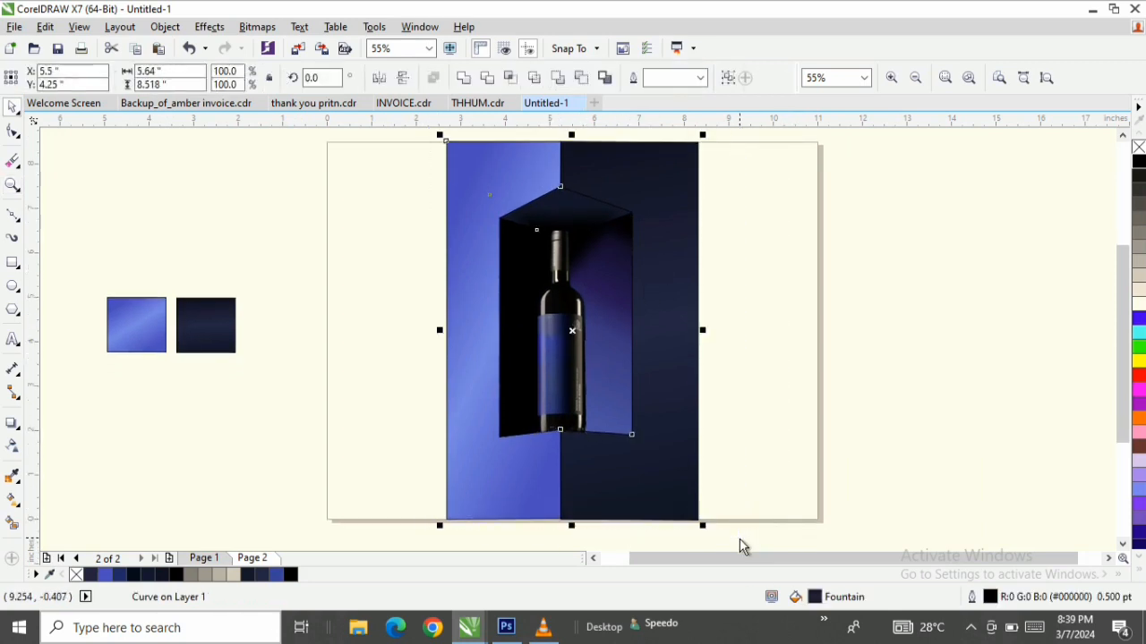
right_click(1138, 147)
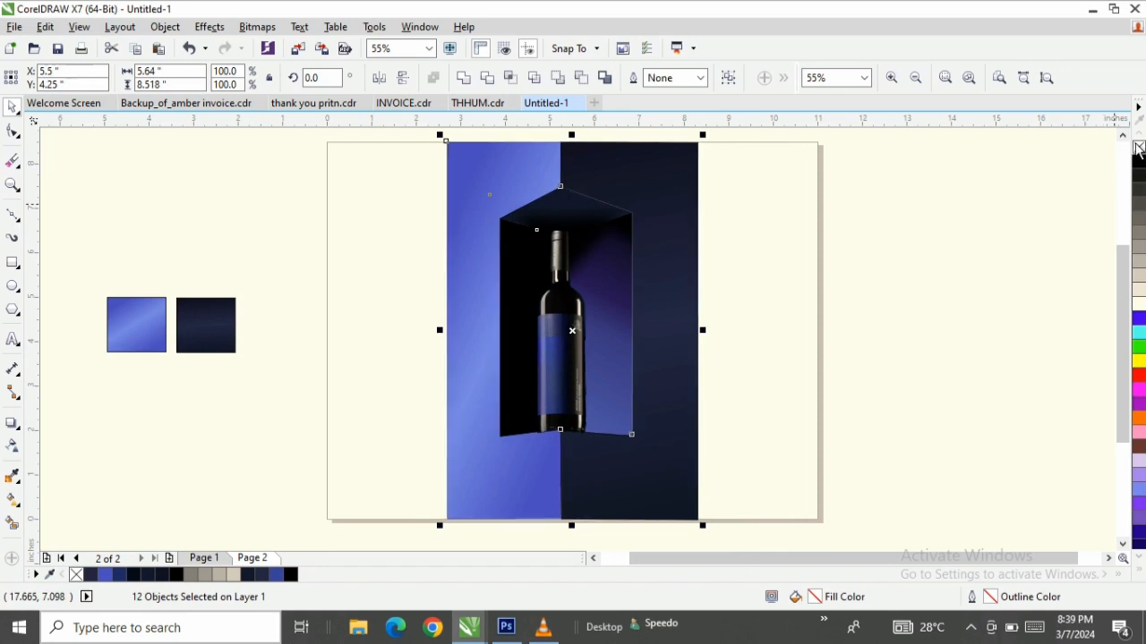
left_click(430, 144)
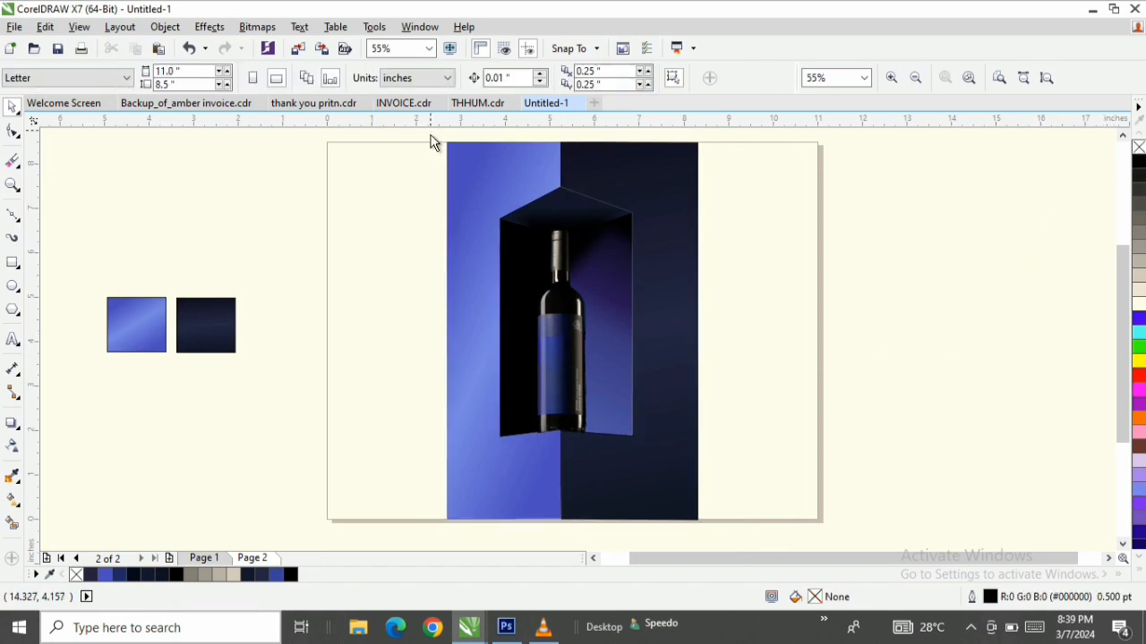
- Add a drop shadow to the bottle running from its base up to its top and break the shadow apart from the bottle
key("z")
left_click_drag(486, 179, 703, 526)
key("space")
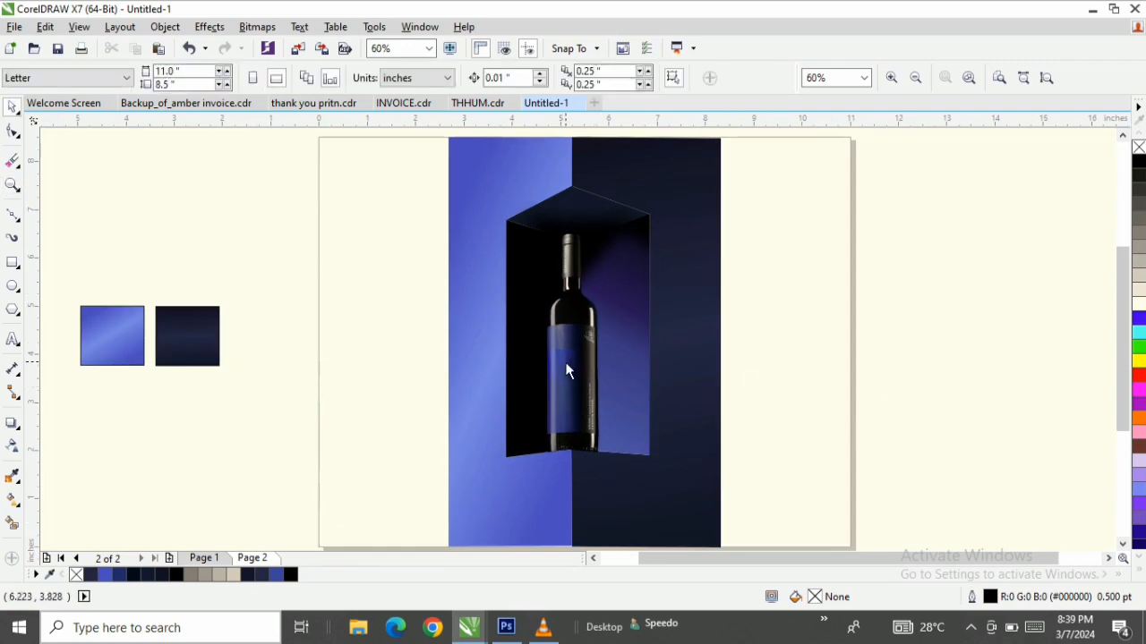
left_click(574, 370)
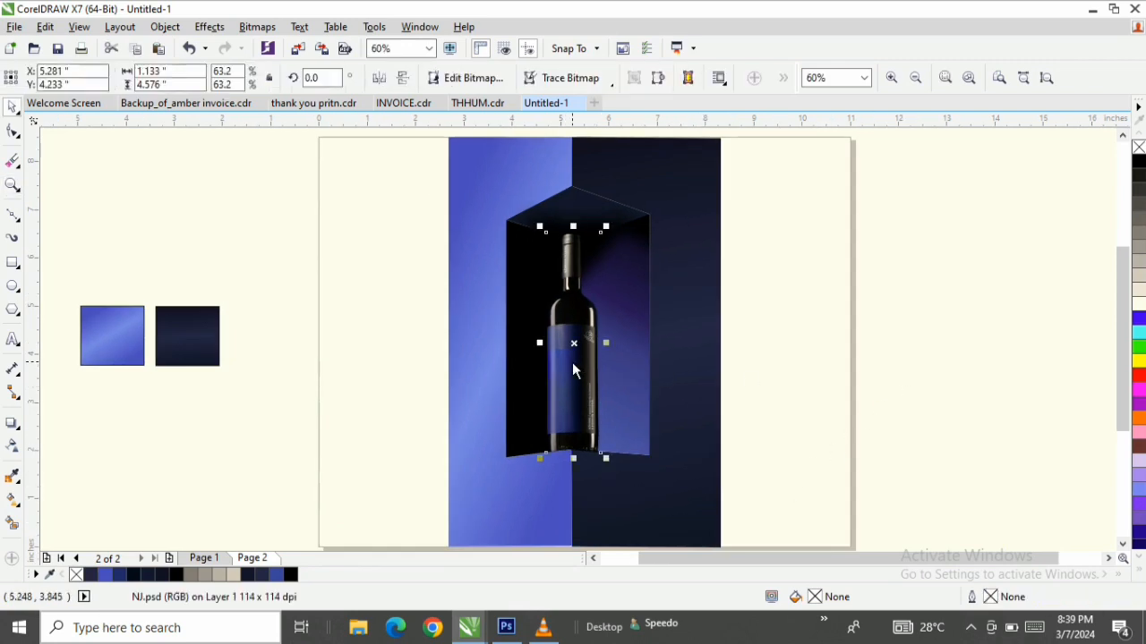
left_click(11, 424)
left_click_drag(573, 452, 571, 232)
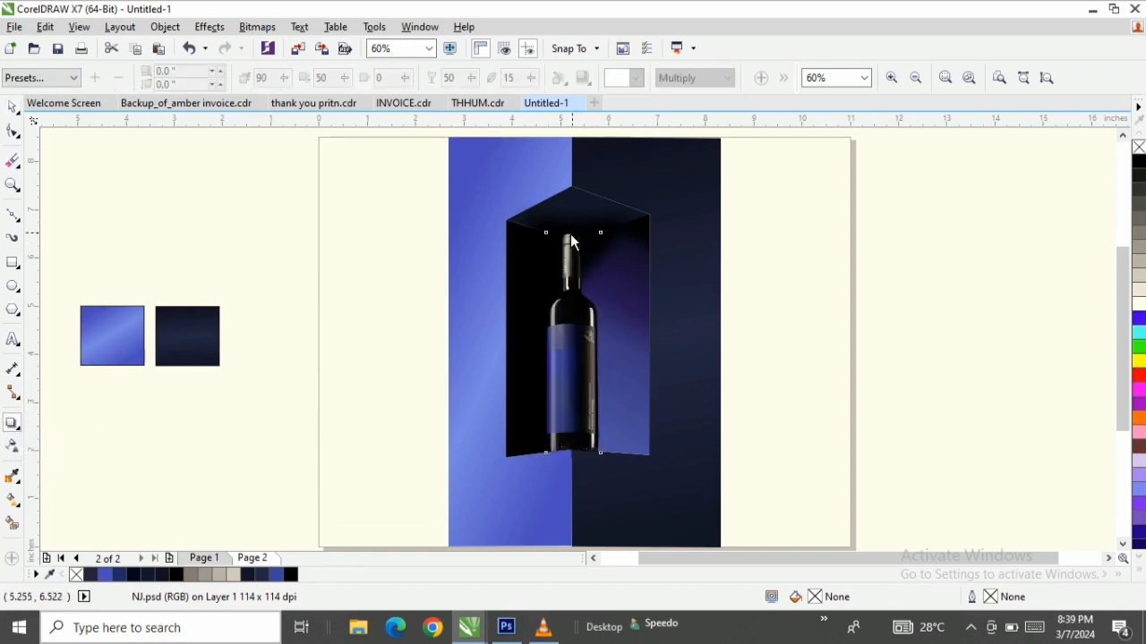
left_click(165, 27)
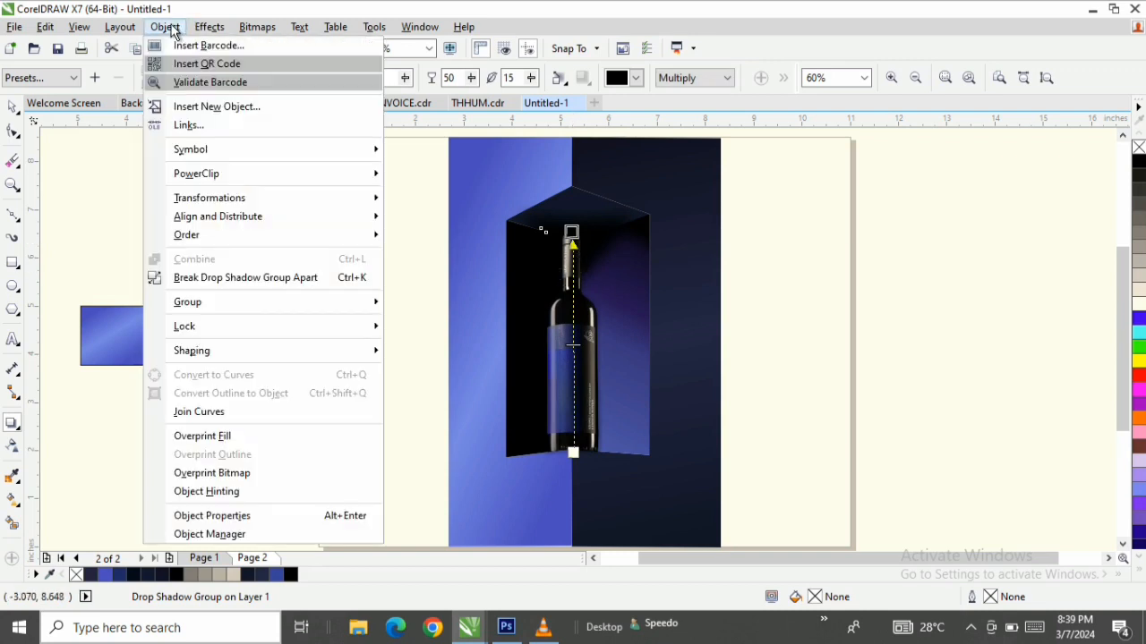
left_click(196, 280)
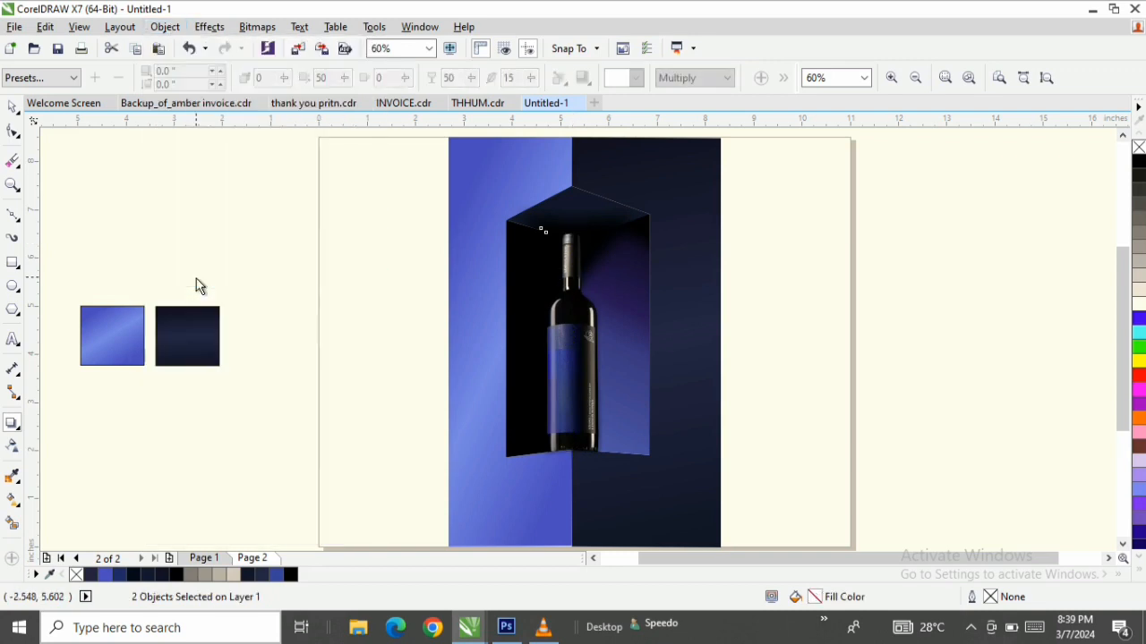
- Move the bottle aside to about X 4.081", Y 4.268" and its detached shadow off the artwork to about X 10.556", Y 4.517"
left_click_drag(583, 351, 768, 357)
key("ctrl+z")
left_click(821, 328)
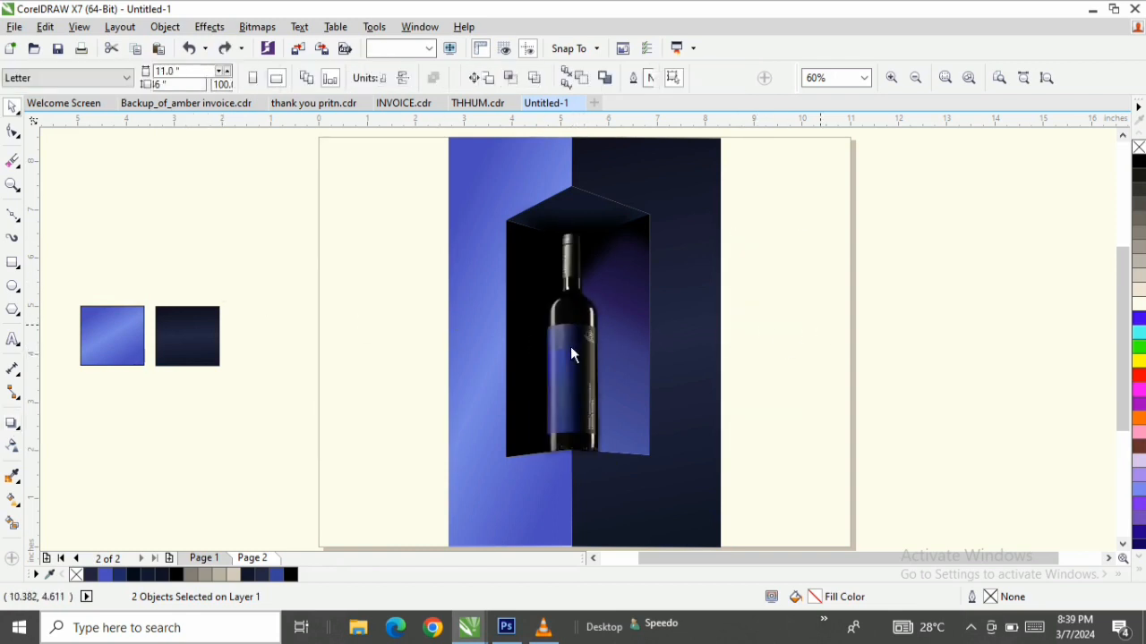
mouse_move(570, 346)
left_mouse_down()
mouse_move(539, 349)
mouse_move(577, 345)
left_mouse_up()
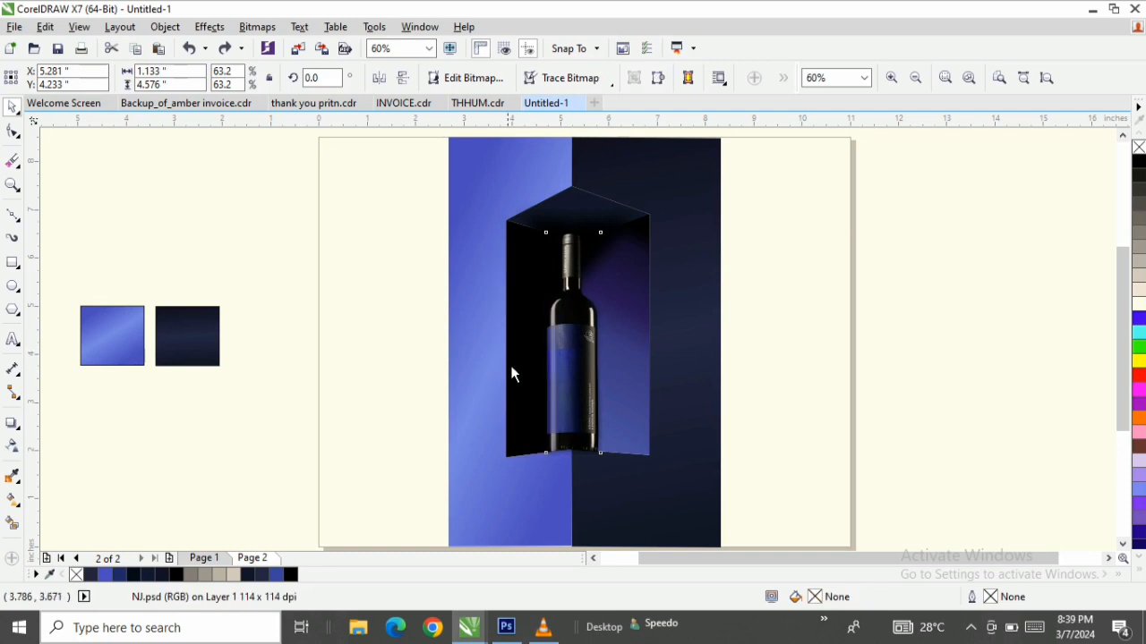
left_click_drag(574, 357, 520, 353)
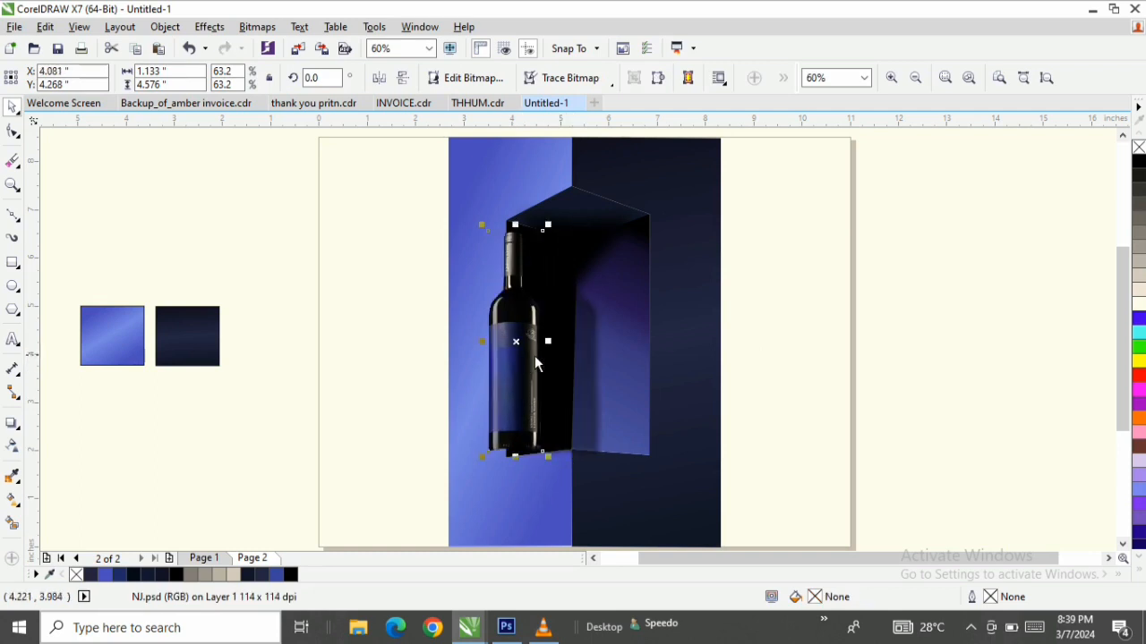
left_click(591, 342)
left_click_drag(590, 342, 821, 346)
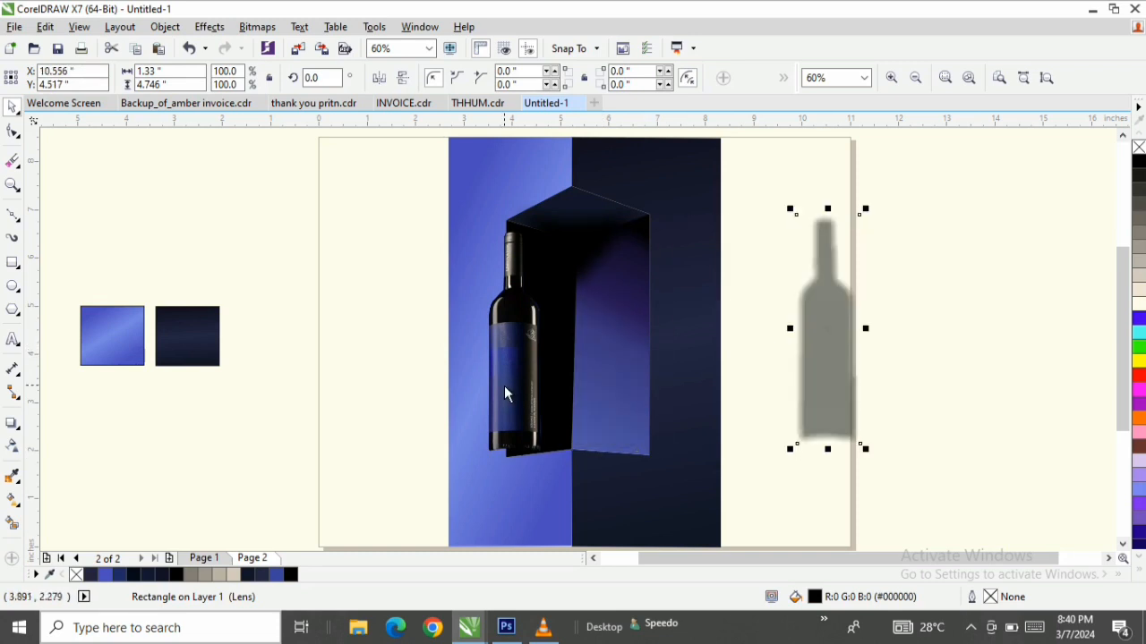
- Move the bottle back into the middle of the niche at about X 5.268", Y 4.251", standing on its lower edge
left_click(515, 363)
left_click_drag(515, 363, 568, 379)
scroll(605, 465, "up", 4)
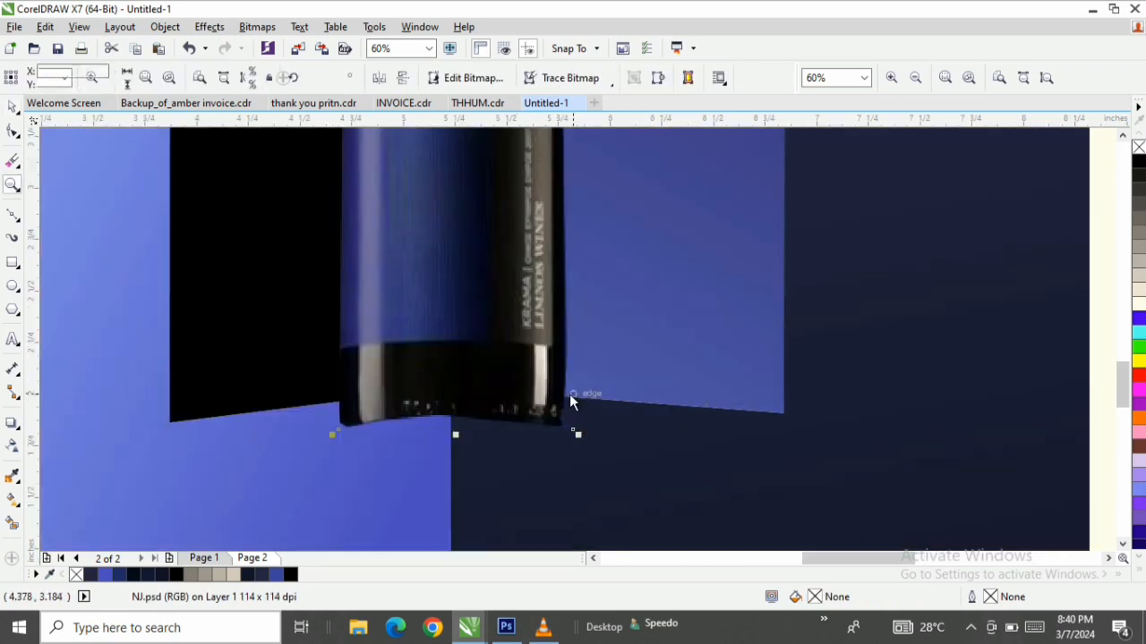
left_click_drag(511, 346, 507, 347)
key("z")
right_click(507, 344)
key("space")
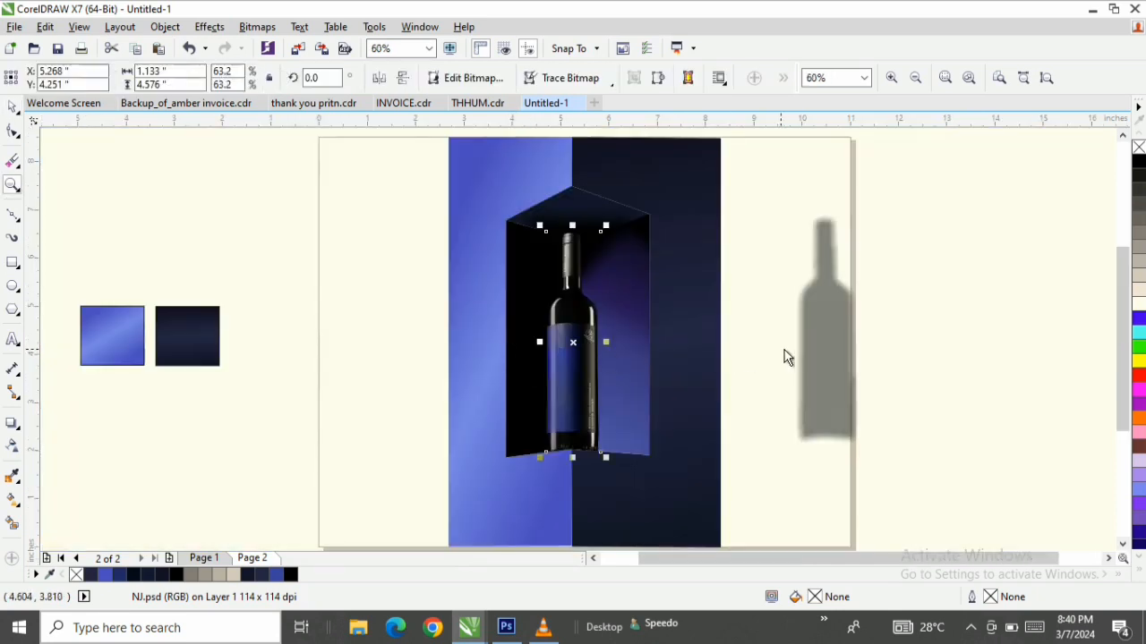
- Place the detached bottle shadow over the niche's right inner wall at about X 6.166", Y 4.256"
left_click(829, 330)
left_click_drag(759, 356, 606, 365)
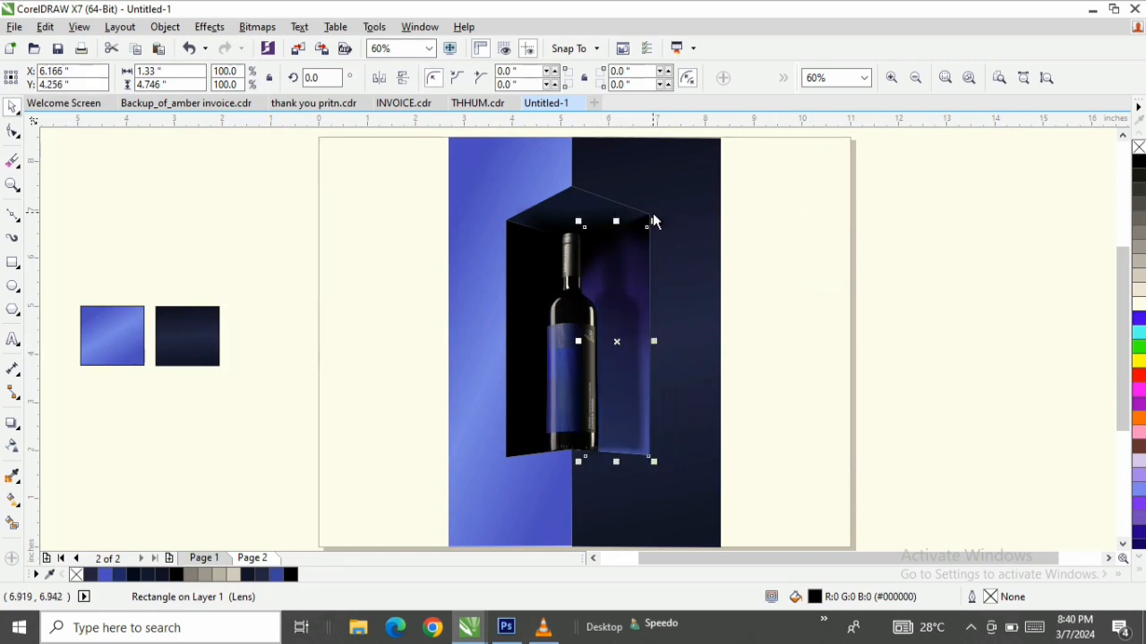
- Scale the detached bottle shadow to about 81.8% and place it on the niche's right inner wall at about X 6.136", Y 3.775"
left_click_drag(651, 221, 615, 367)
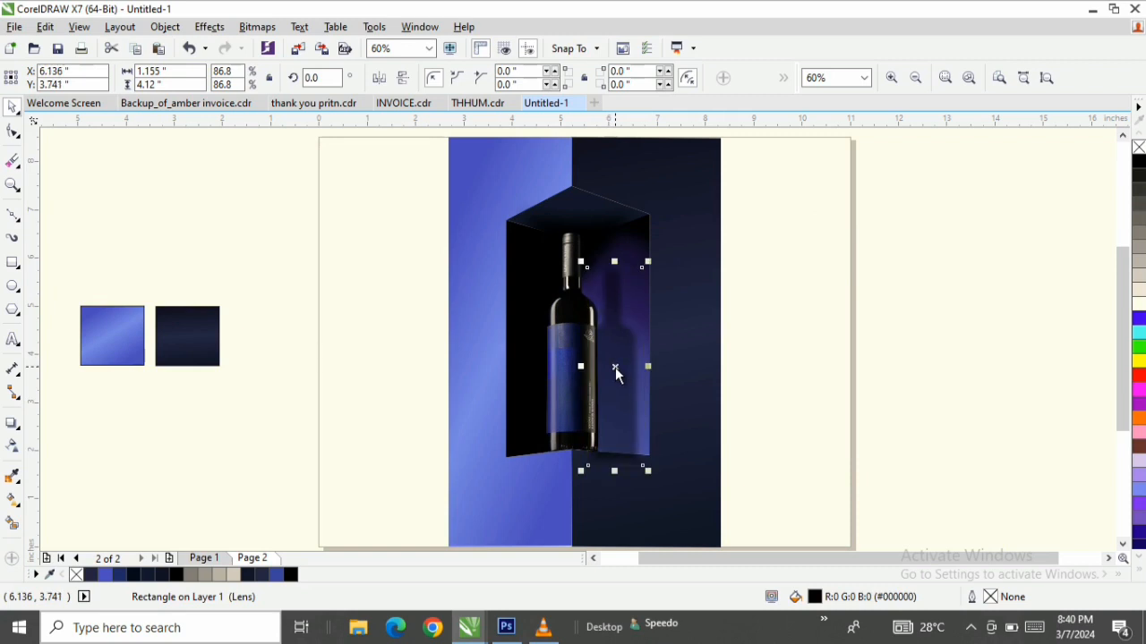
left_click_drag(650, 470, 650, 458)
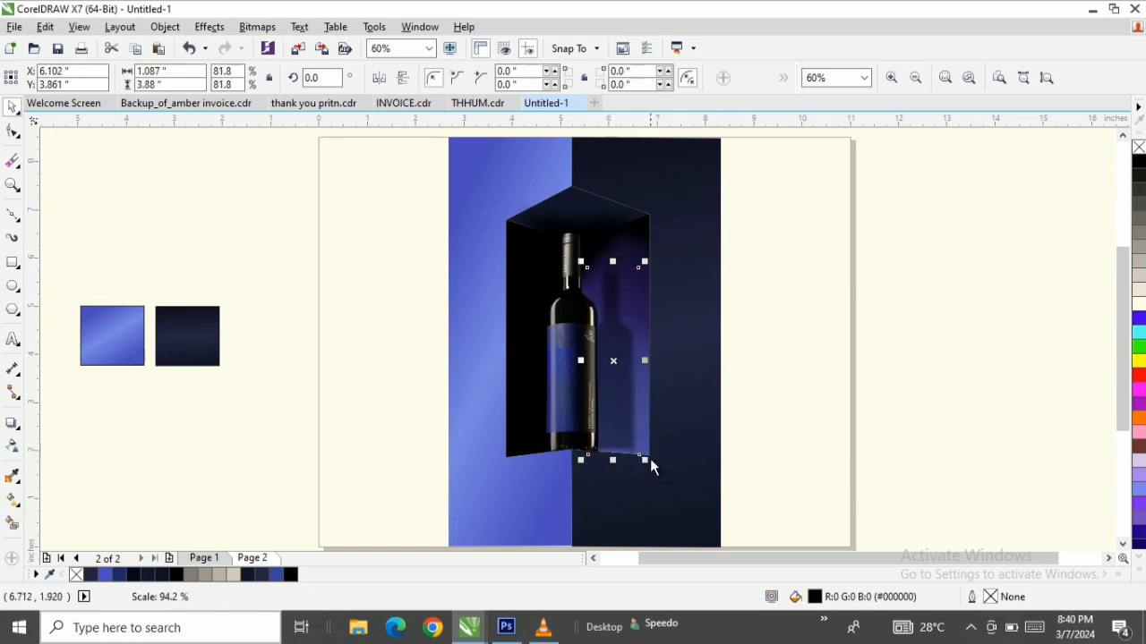
left_click_drag(614, 376, 615, 371)
left_click(615, 371)
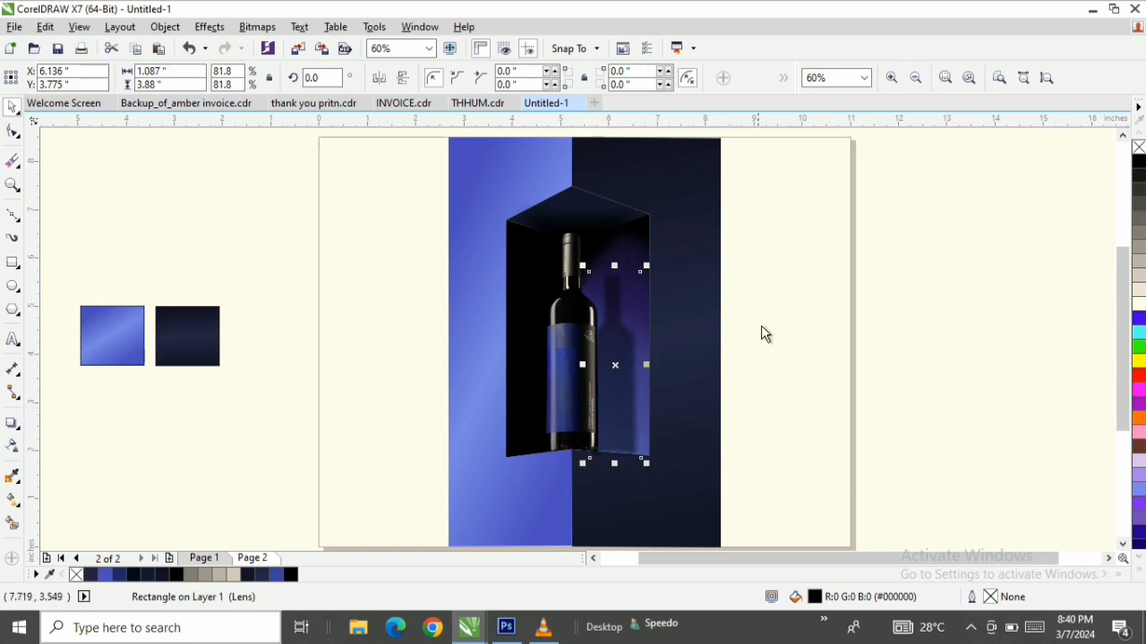
key("Escape")
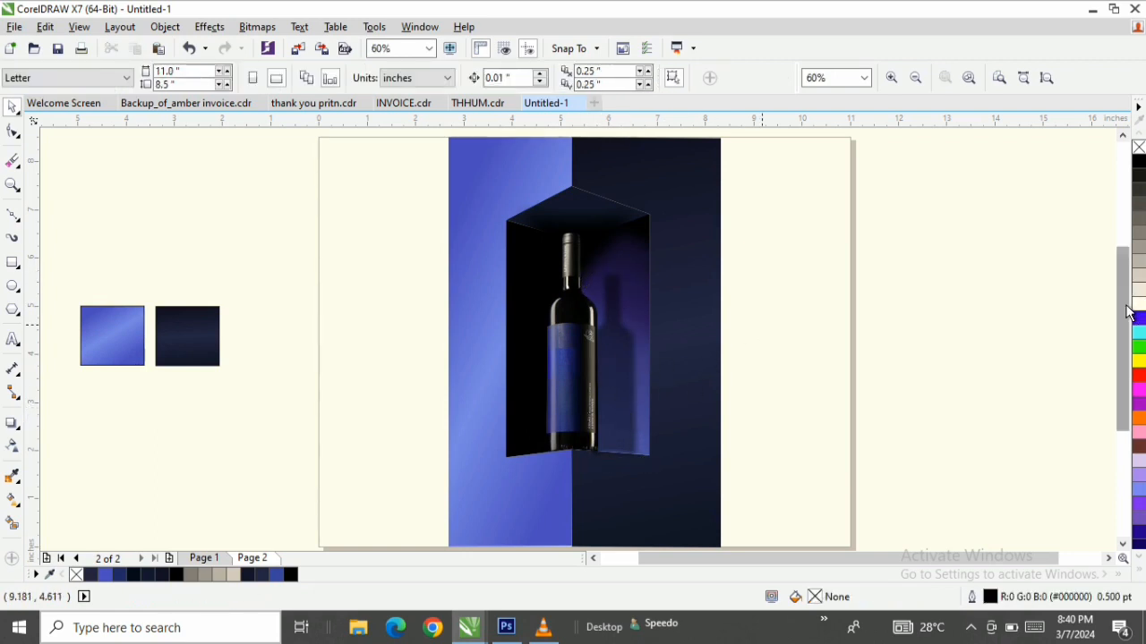
scroll(1127, 313, "down", 1)
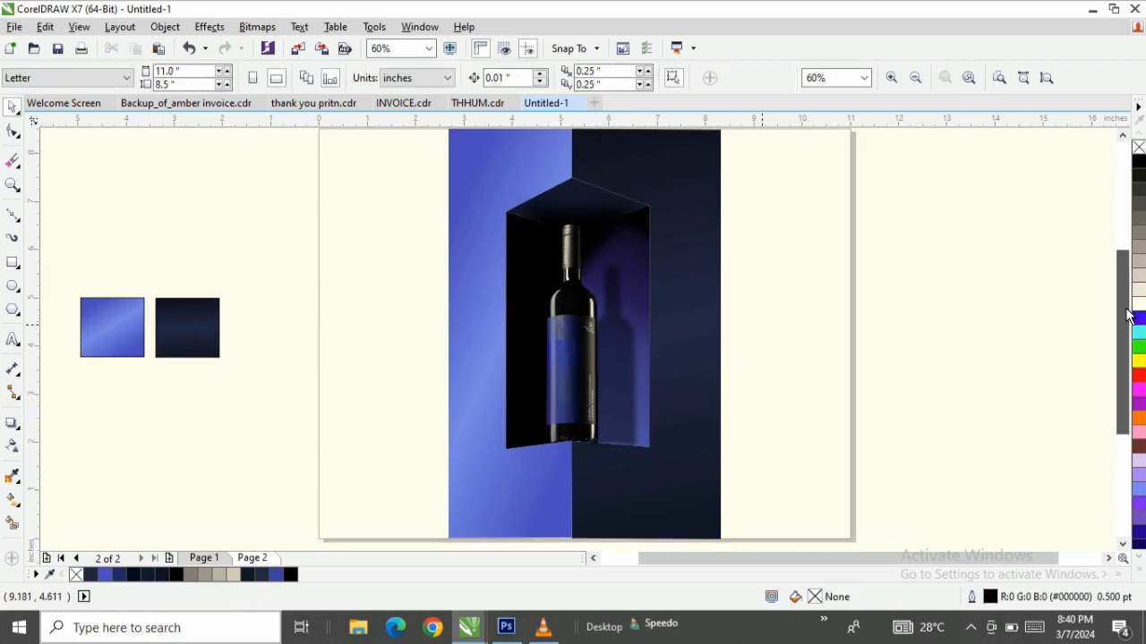
left_click(605, 216)
left_click(535, 209)
left_click(534, 210)
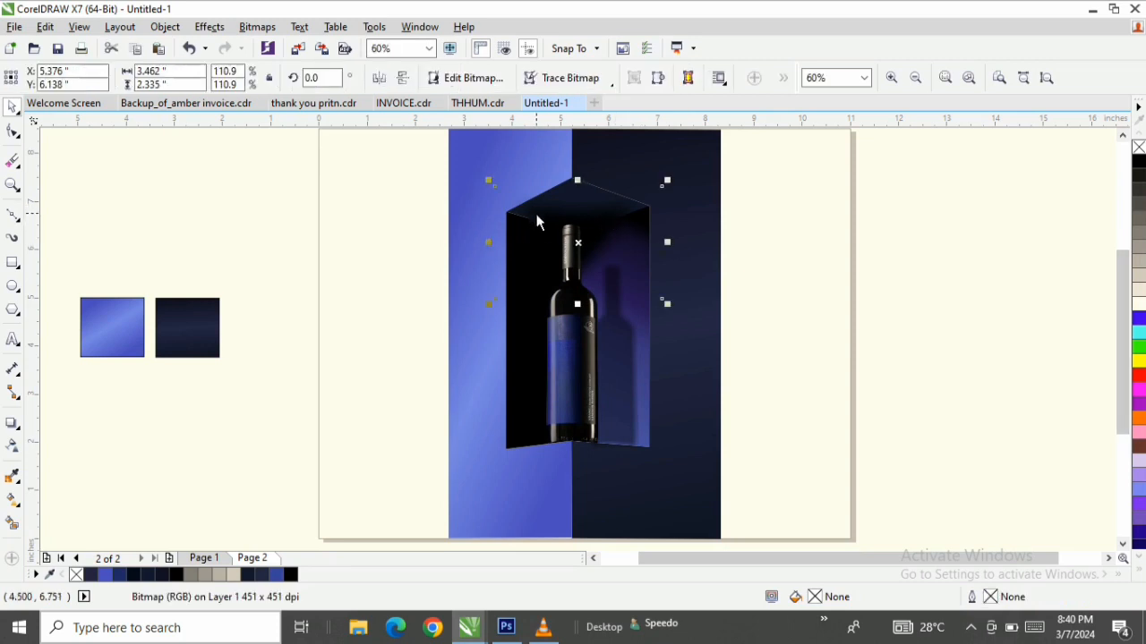
left_click(553, 242)
left_click_drag(815, 176, 397, 302)
left_click(374, 306)
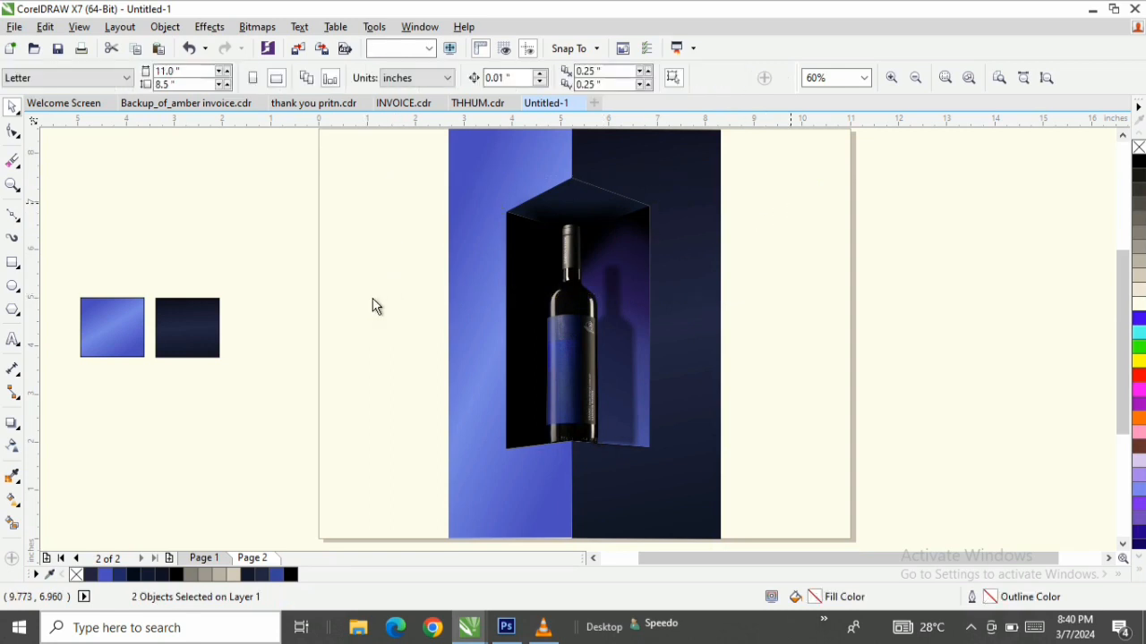
left_click_drag(392, 201, 736, 260)
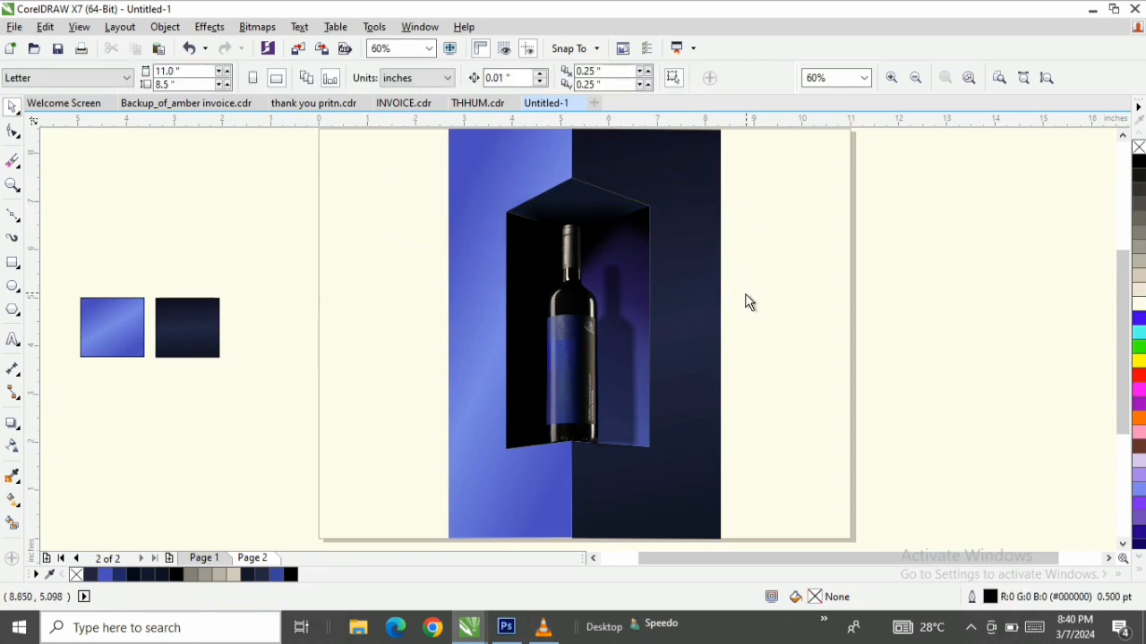
- Enlarge the soft shadow bitmap at the niche's ceiling about its centre to 130%, about 4.059" by 2.738"
left_click(611, 217)
left_click(603, 215)
left_click(602, 215)
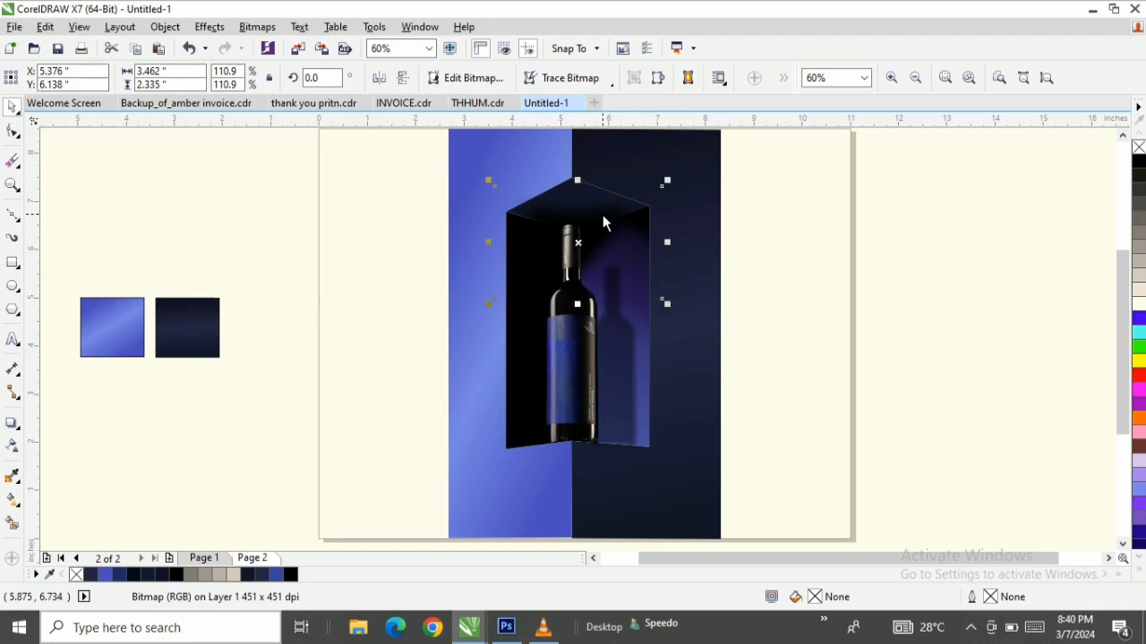
left_click(602, 215)
left_click(602, 215)
left_click_drag(667, 306, 678, 309)
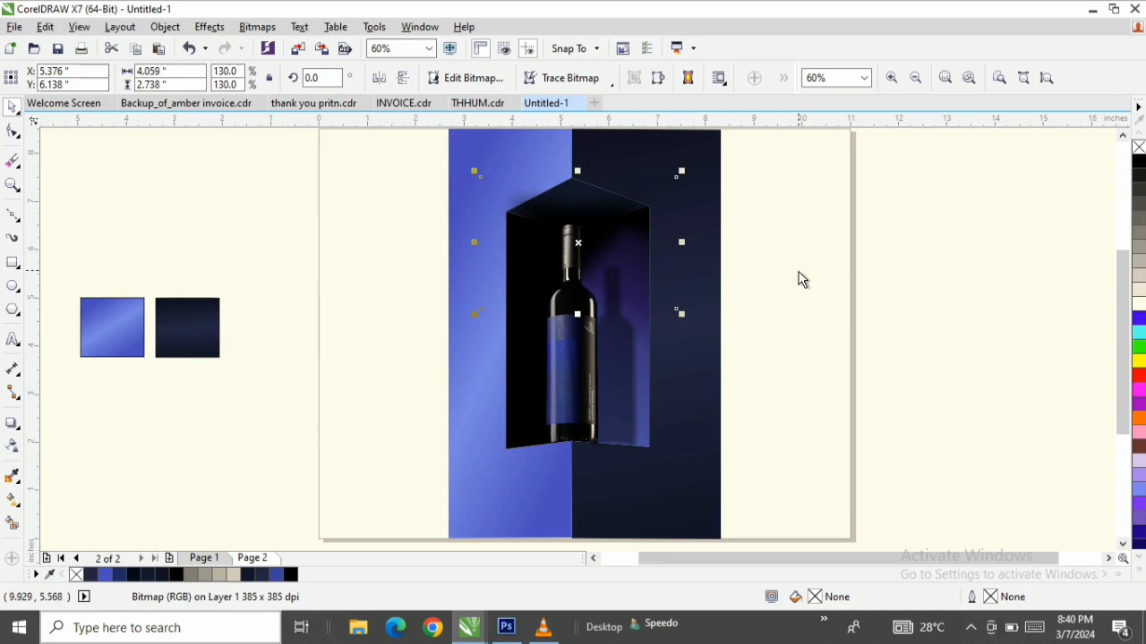
- Fit the page in view and examine the finished bottle scene in full-screen preview
key("z")
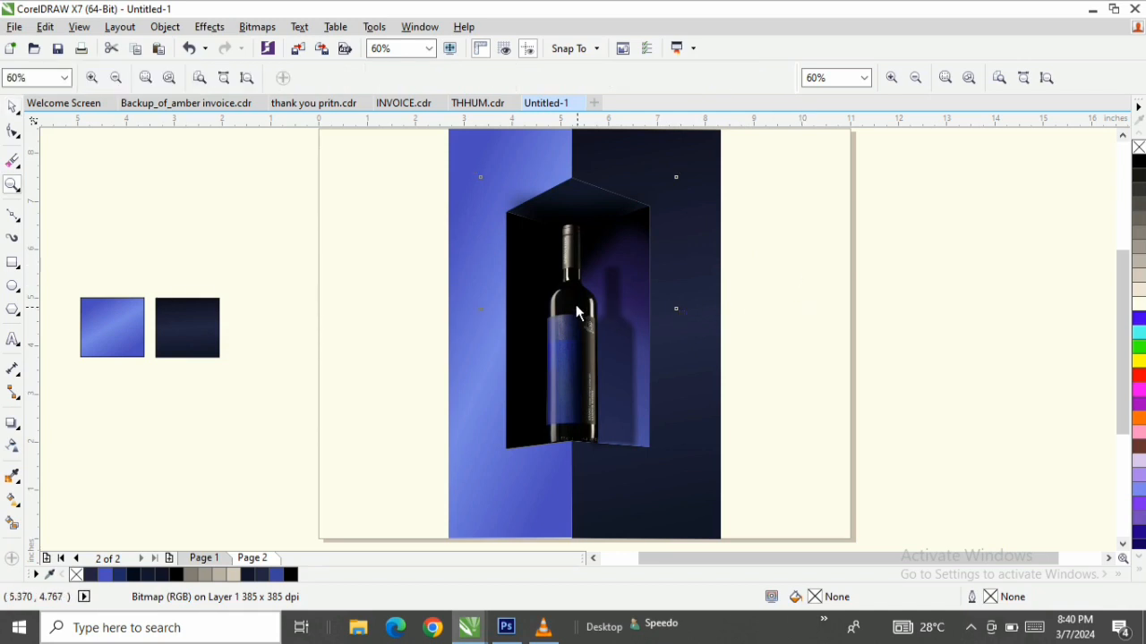
key("shift+F4")
left_click_drag(414, 136, 722, 534)
key("space")
right_click(928, 244)
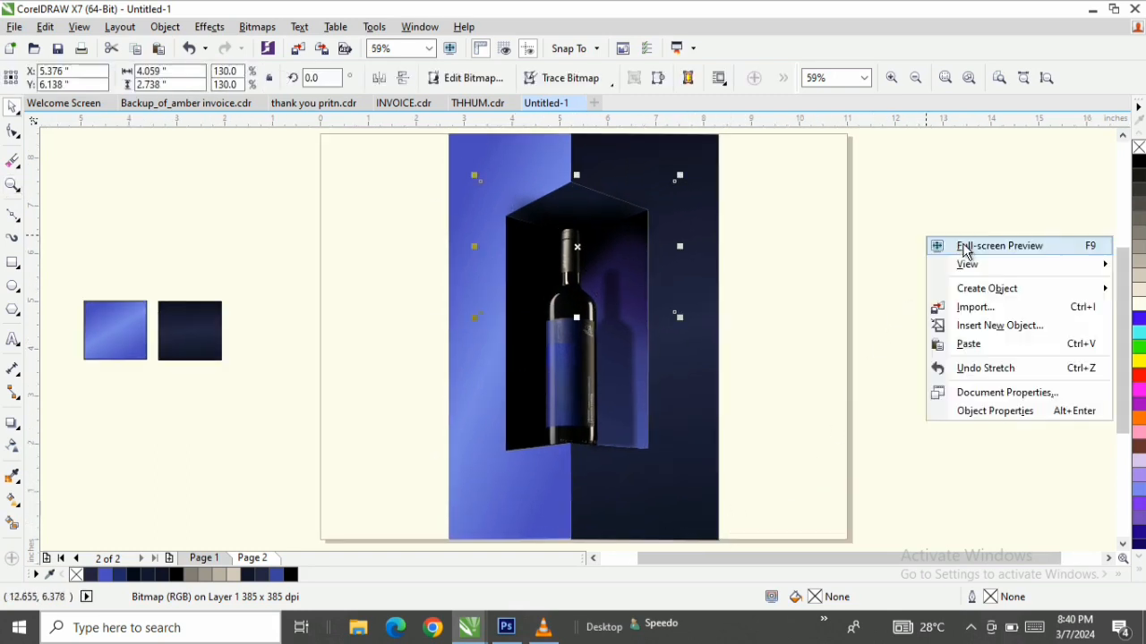
left_click(966, 247)
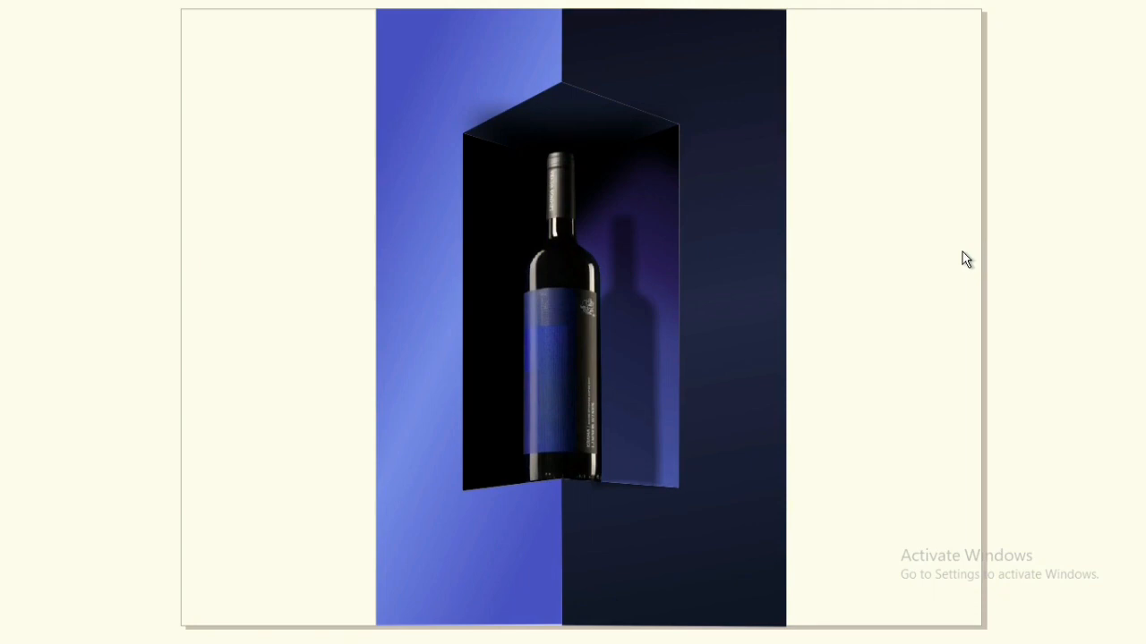